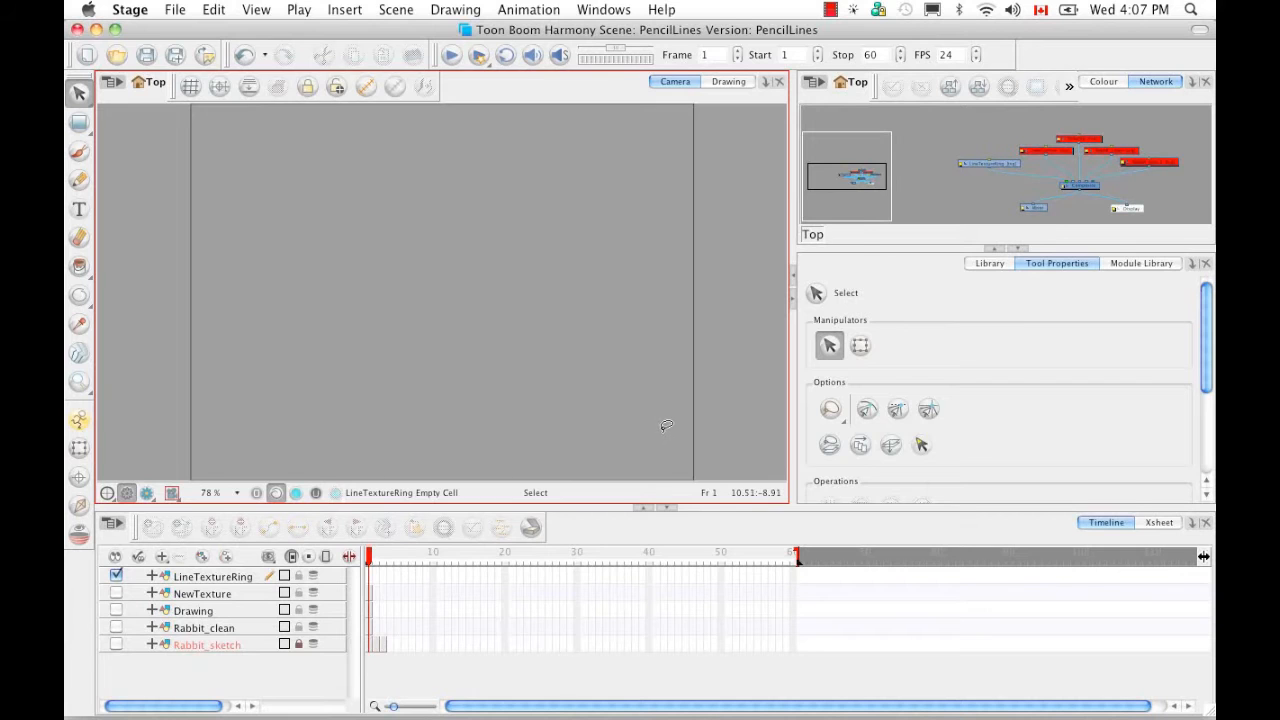
Activate the Ellipse tool and set its pencil size to 100 with the Uniform Pen Style
click(79, 296)
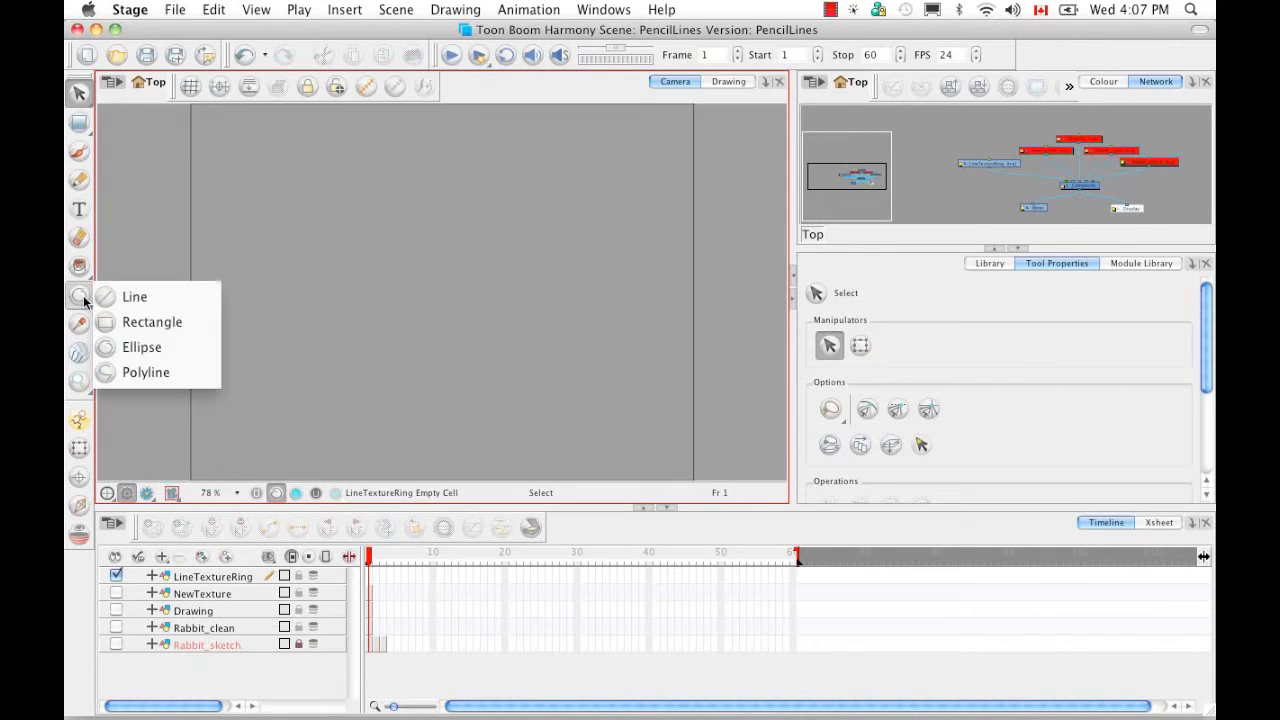
click(141, 347)
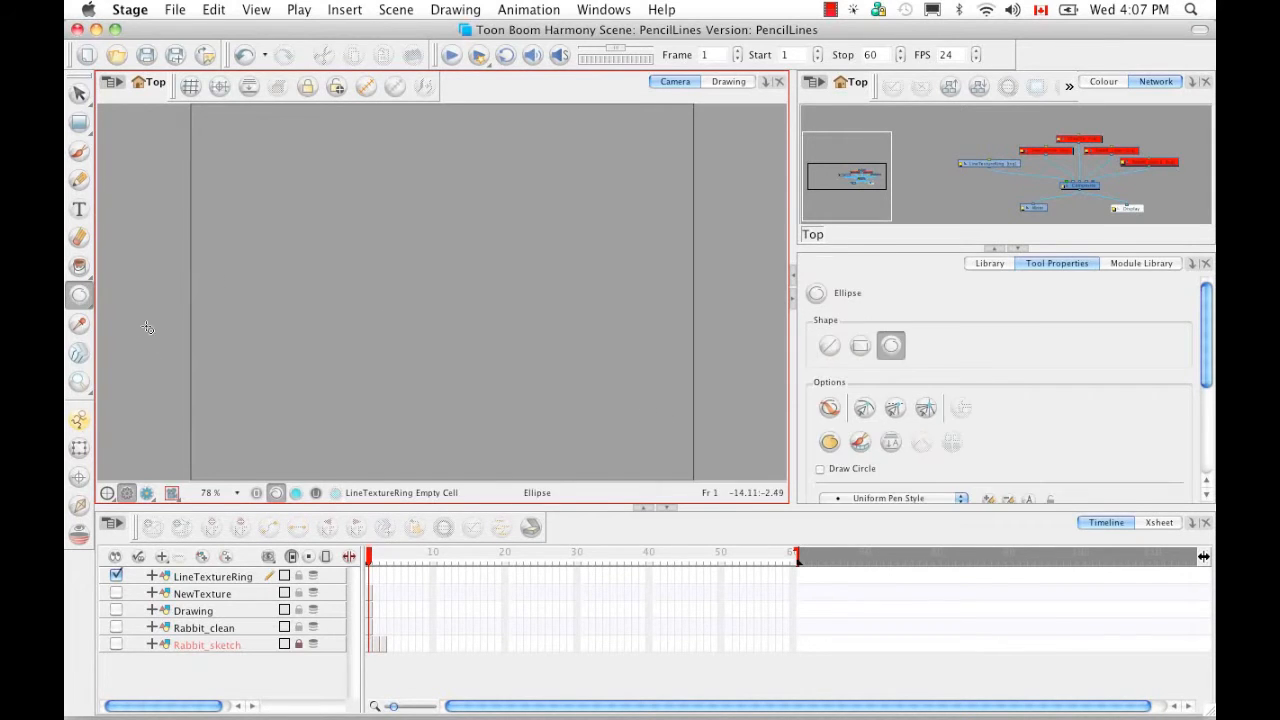
click(88, 302)
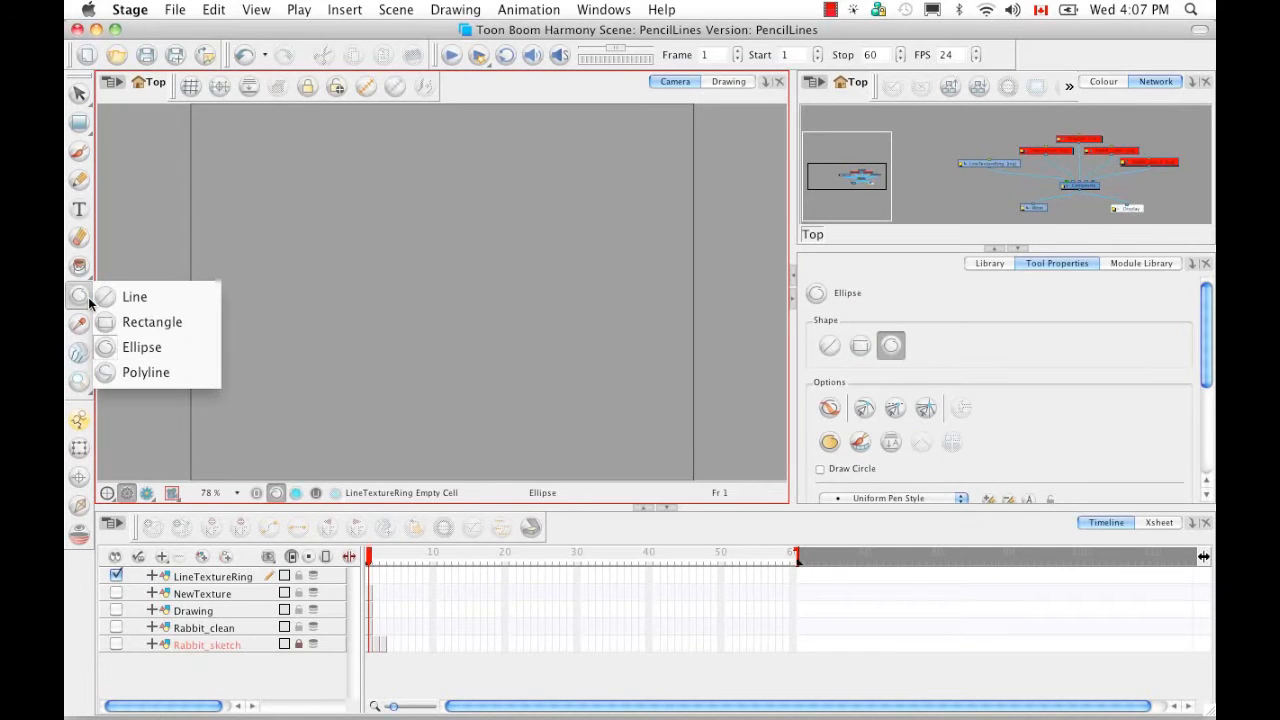
click(123, 347)
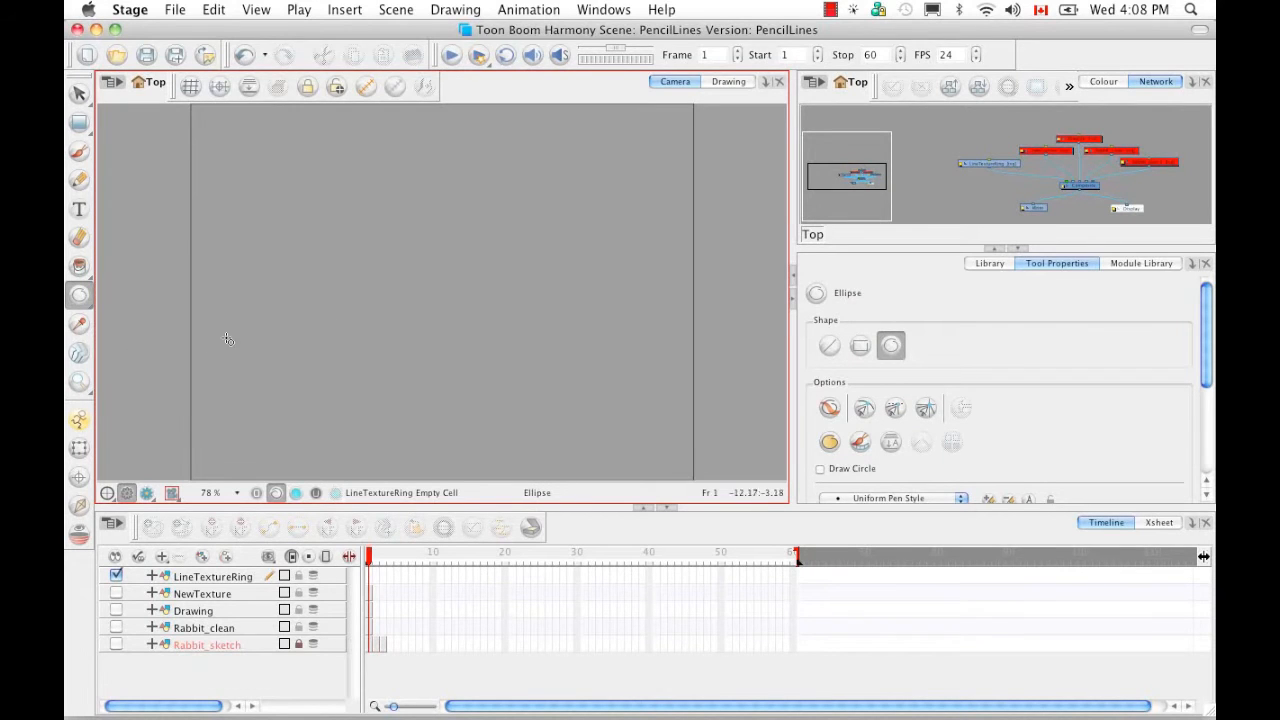
drag(1207, 343, 1207, 376)
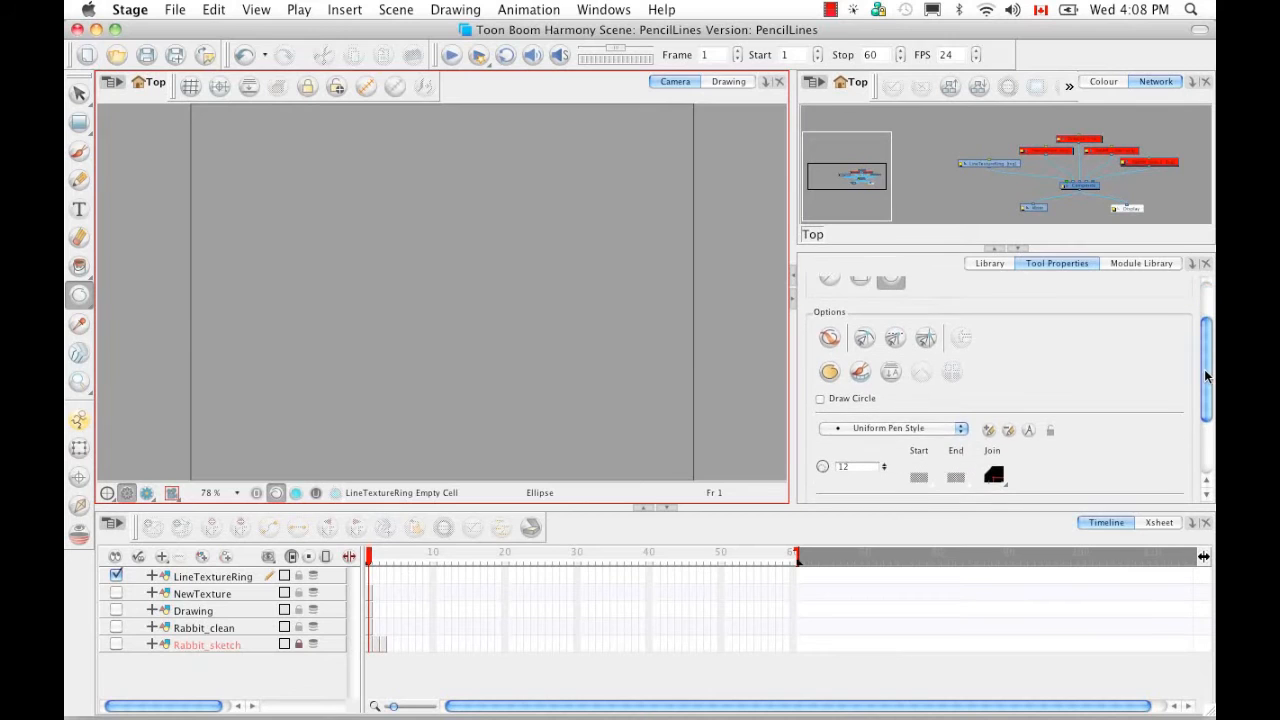
click(962, 437)
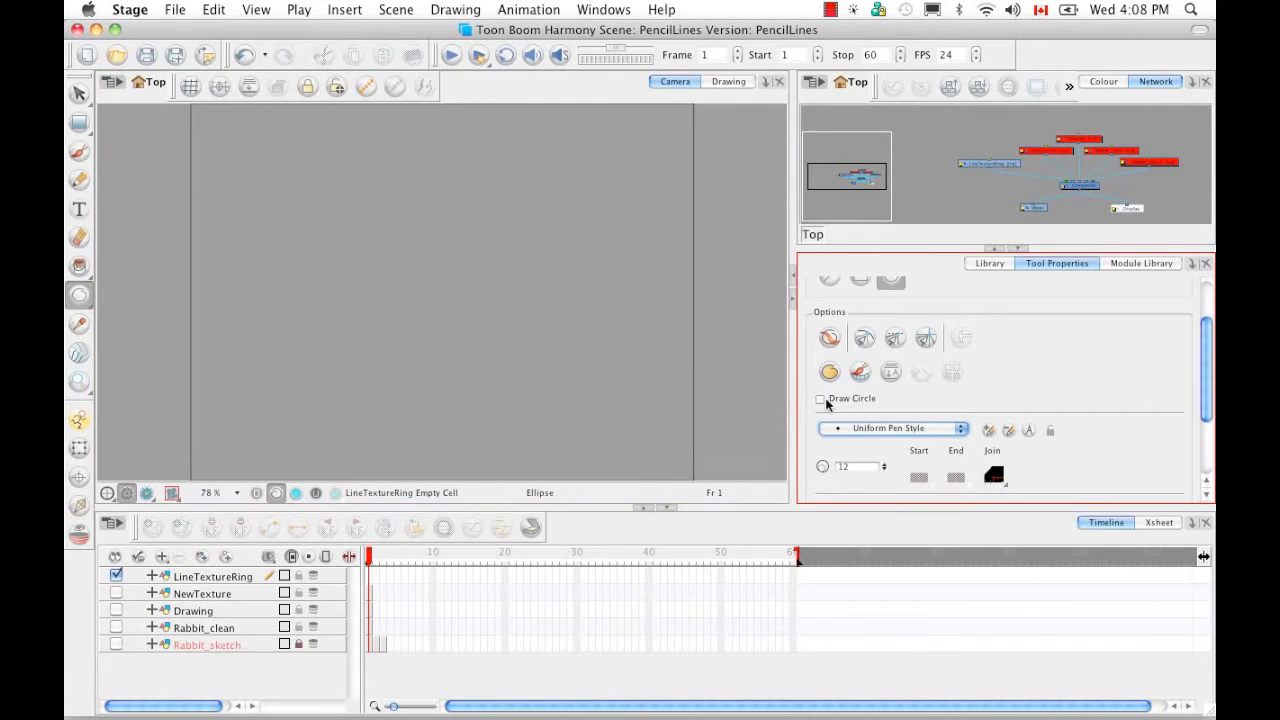
drag(1207, 373, 1173, 432)
double_click(846, 362)
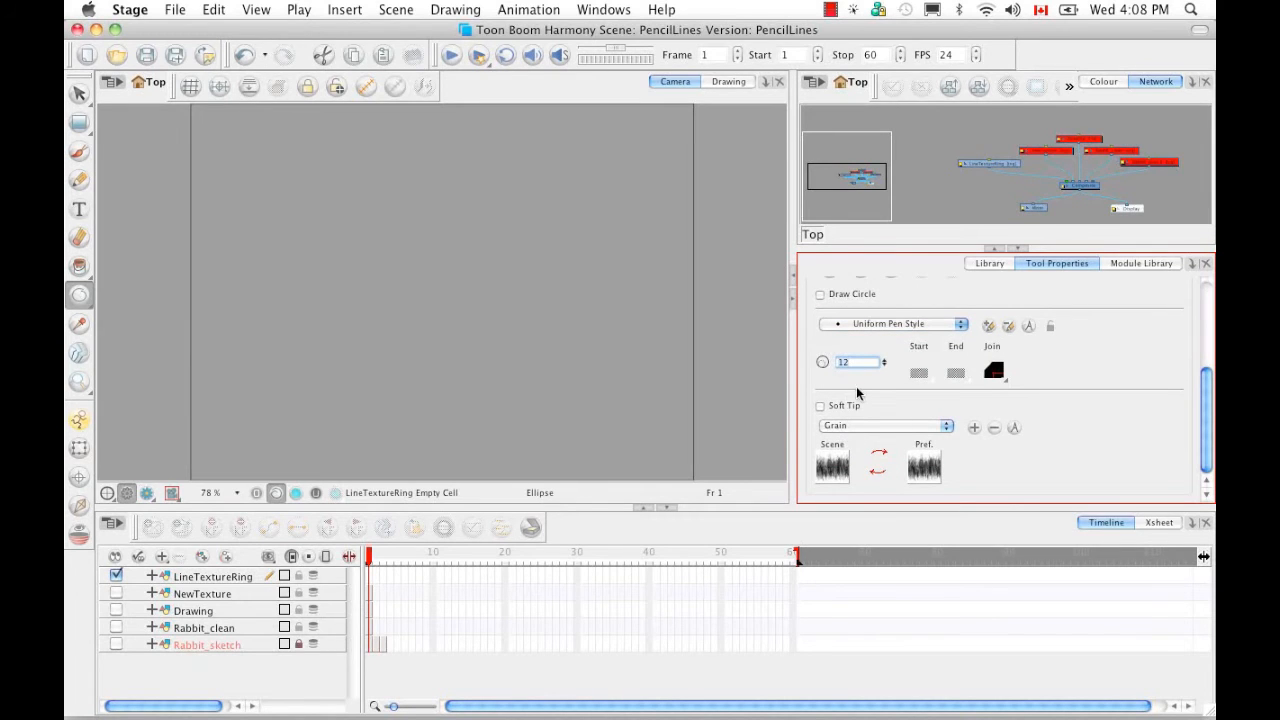
text(200)
key(Return)
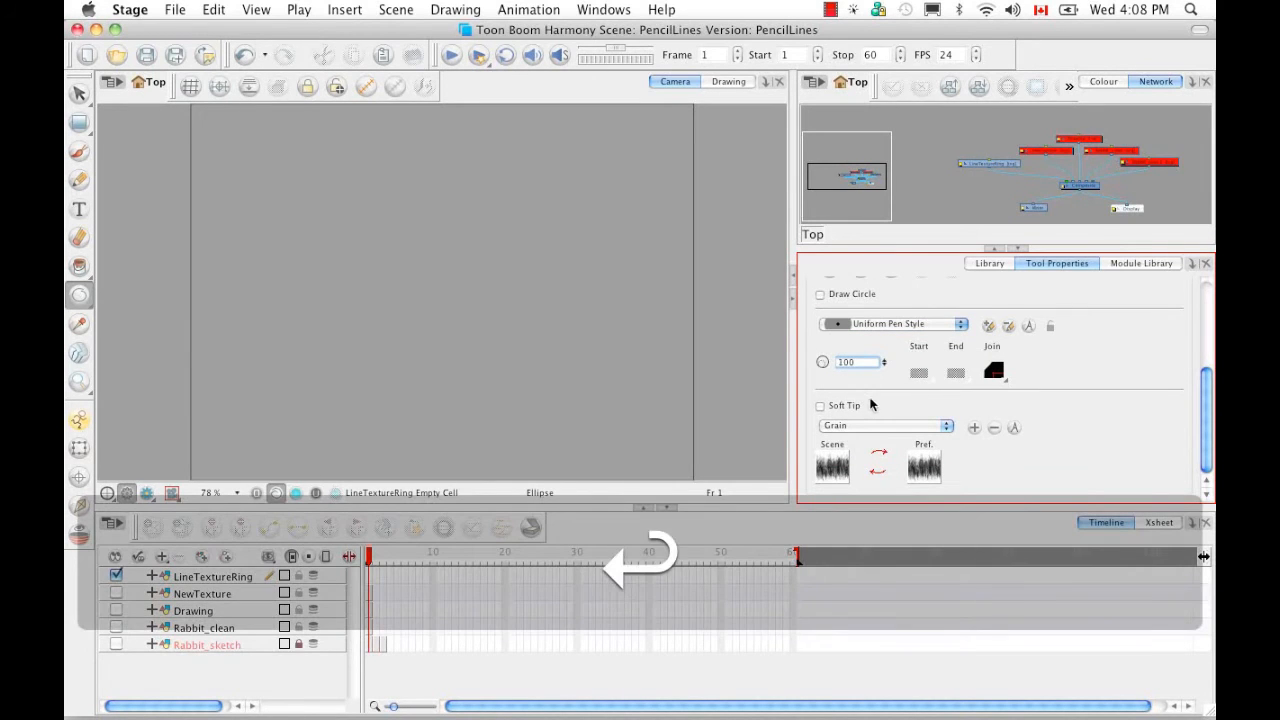
Draw a large circle centred in the camera frame on LineTextureRing, using the Bumpy_Thin_Soft pencil texture
click(946, 427)
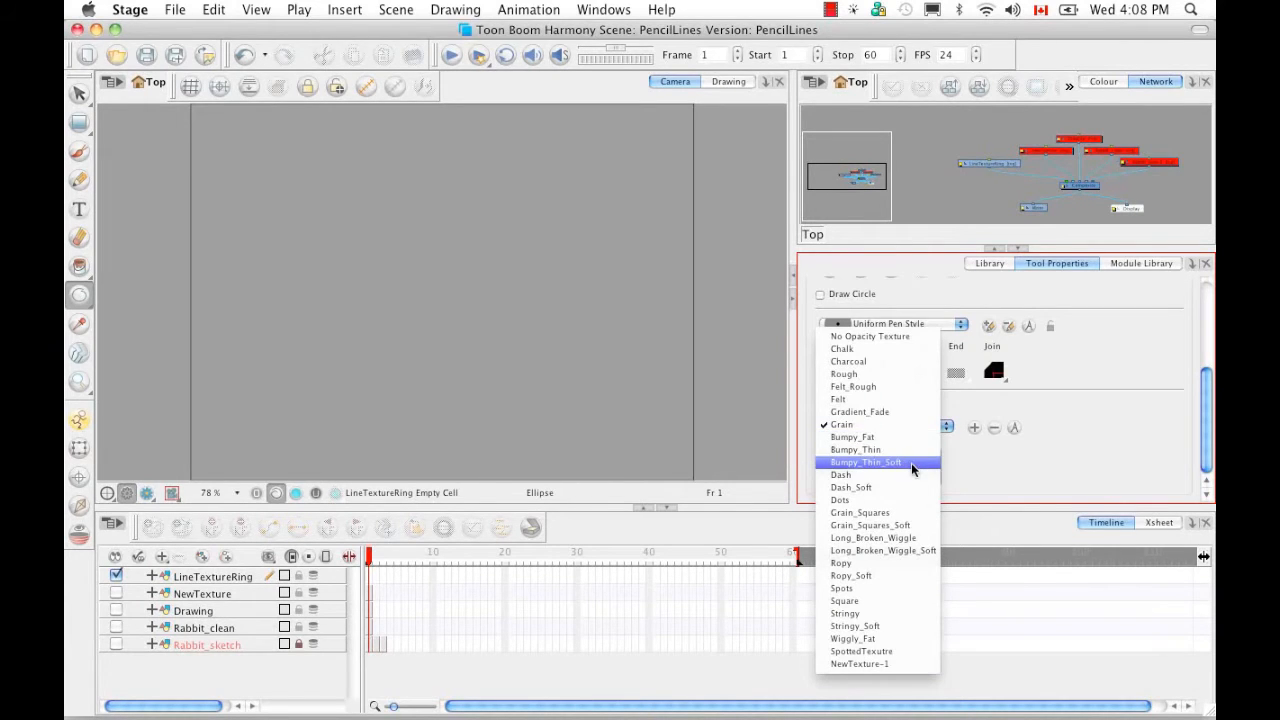
click(913, 464)
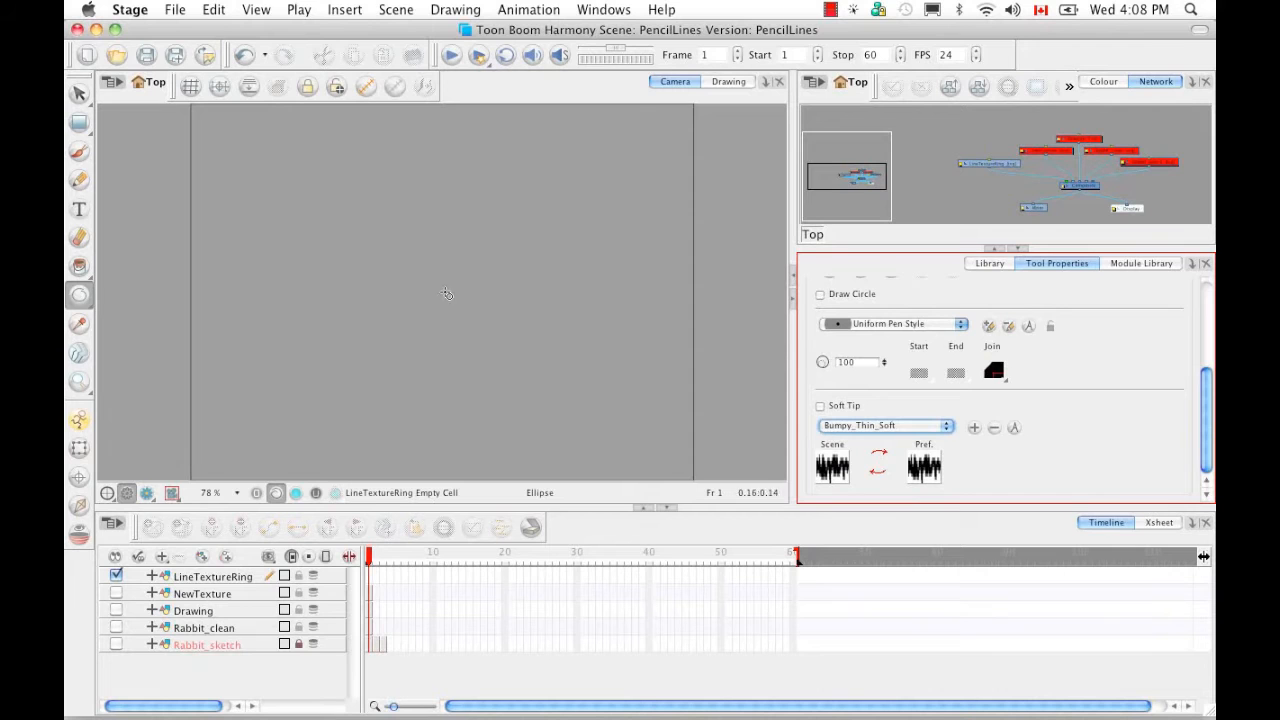
drag(441, 296, 593, 406)
key(alt)
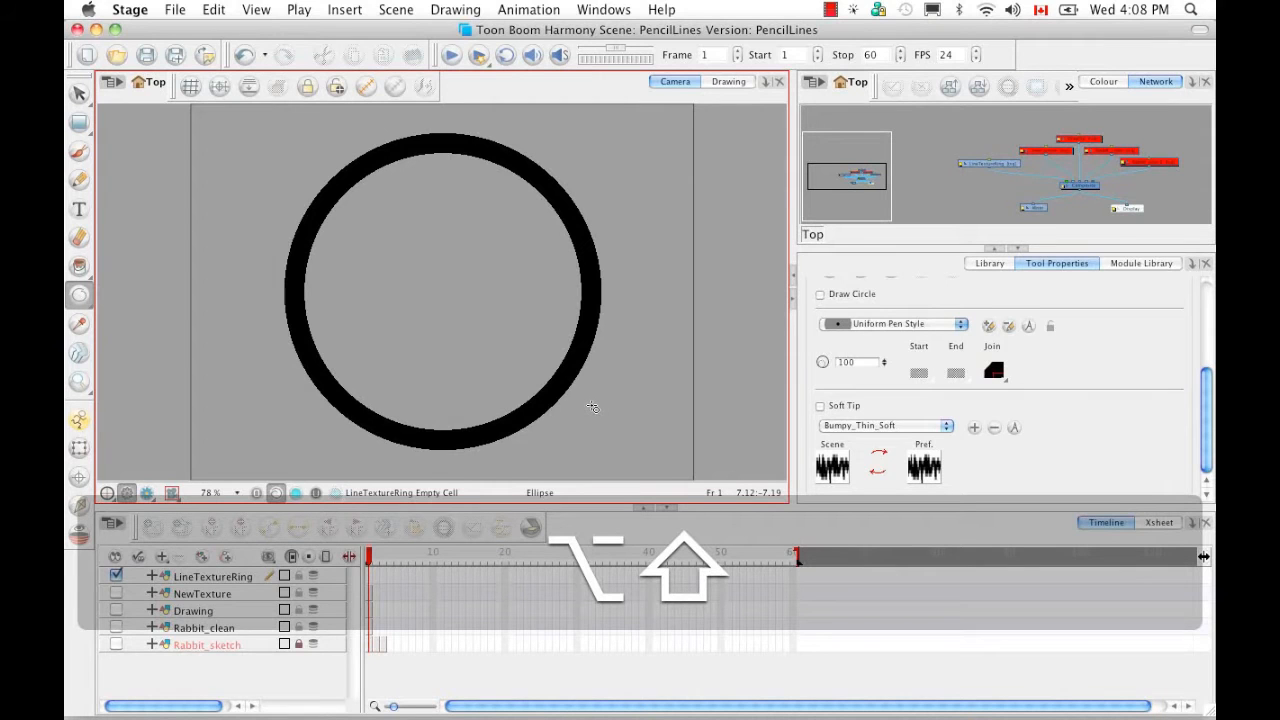
drag(592, 407, 592, 406)
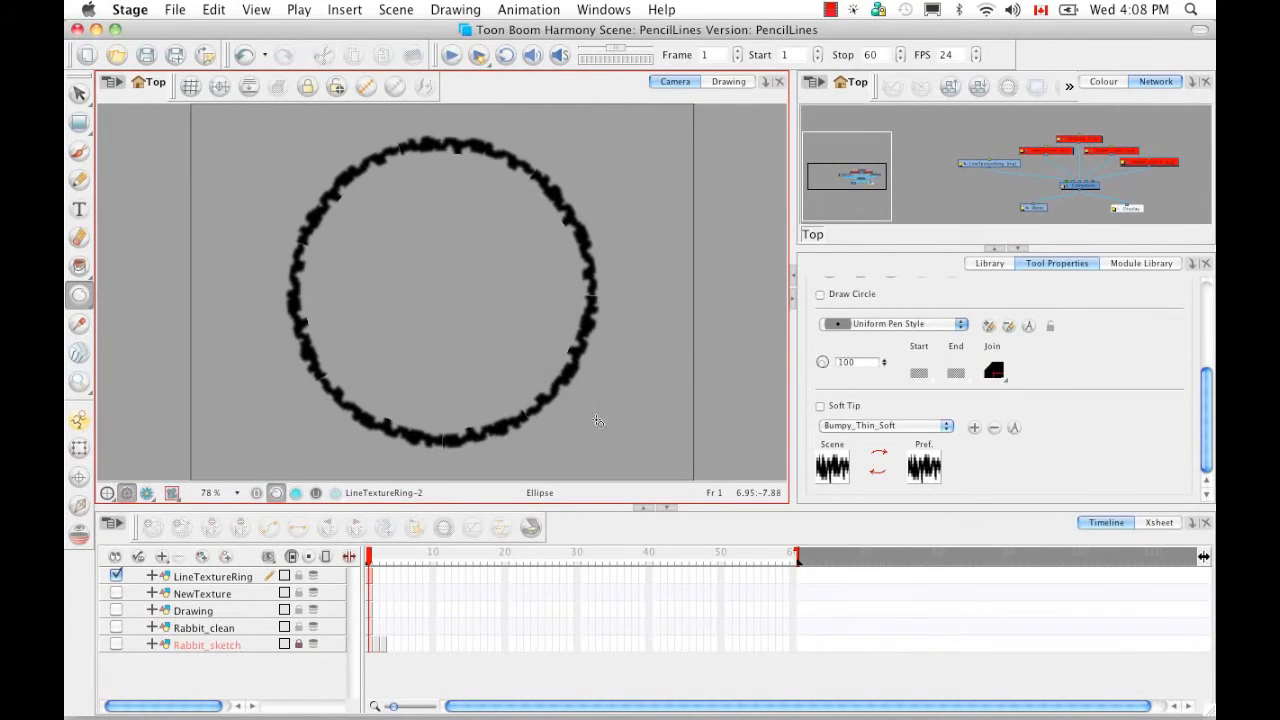
Select the drawn circle and recolour its line with the Green Leopard Fur swatch
key(alt+v)
click(587, 335)
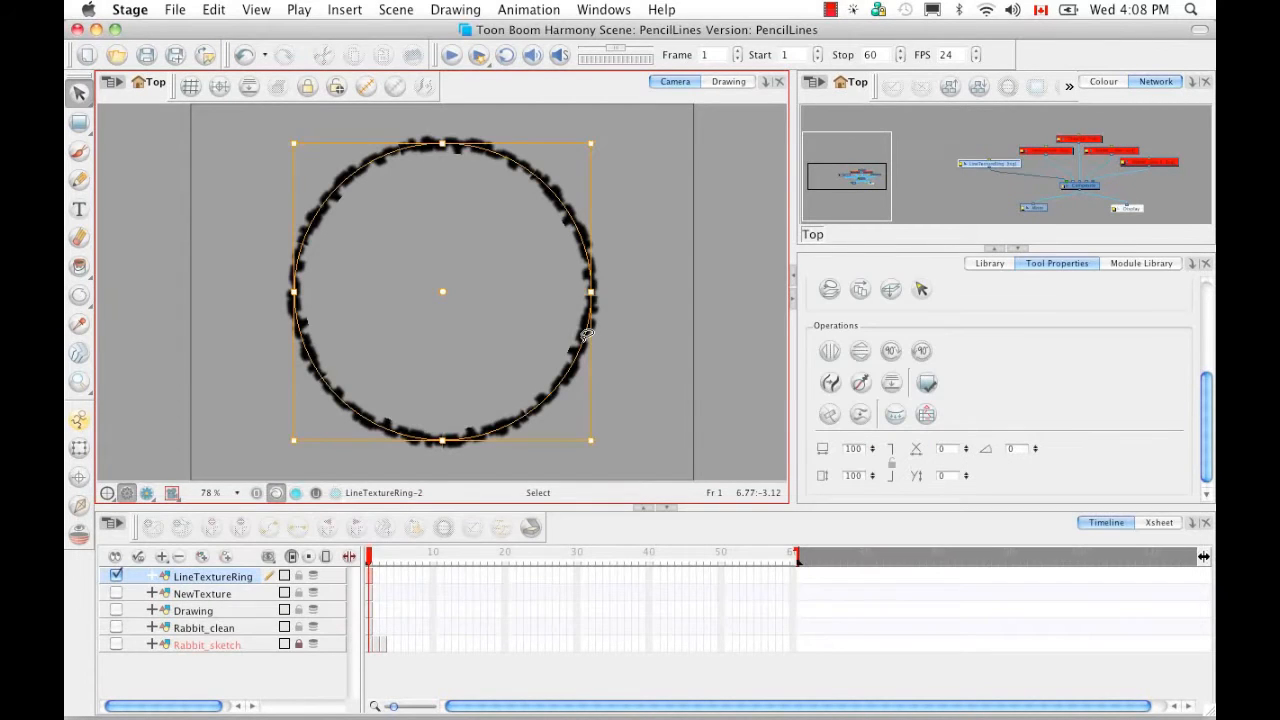
click(1103, 82)
scroll(1179, 214, down, 5)
click(835, 222)
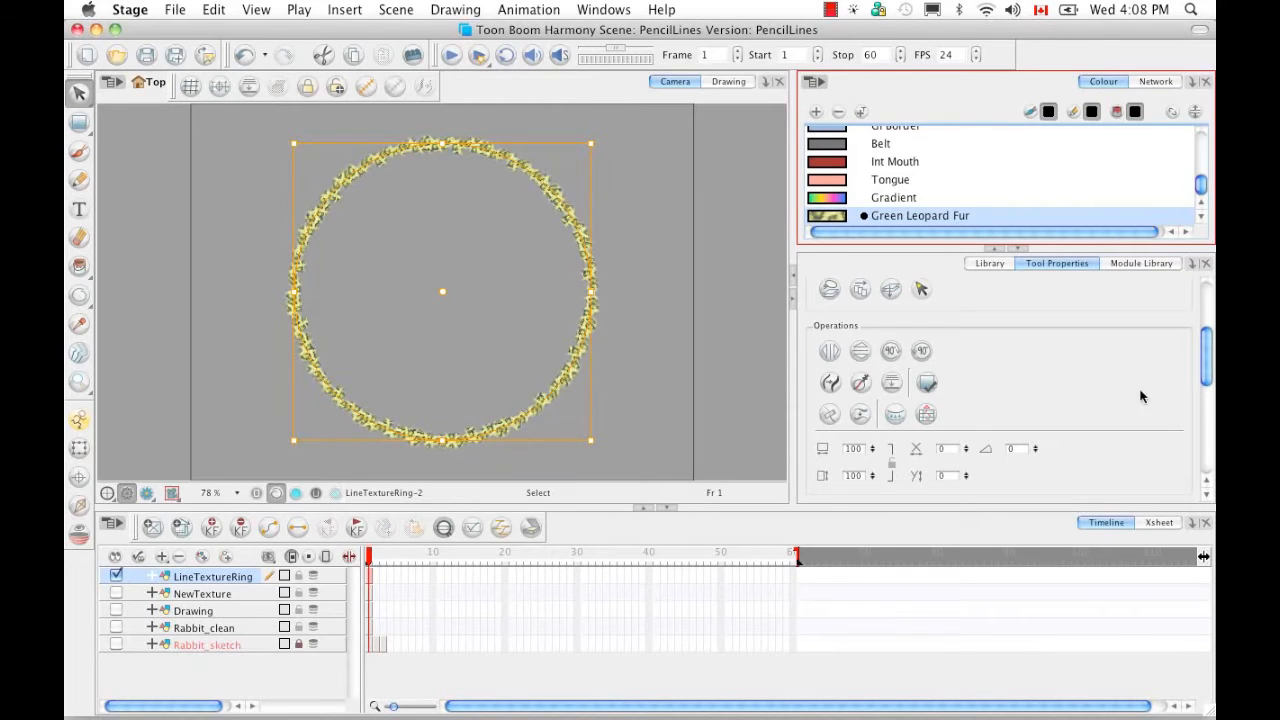
Set the selected circle's maximum pencil thickness to 200 and deselect the circle
drag(1207, 358, 1205, 408)
scroll(1127, 409, down, 2)
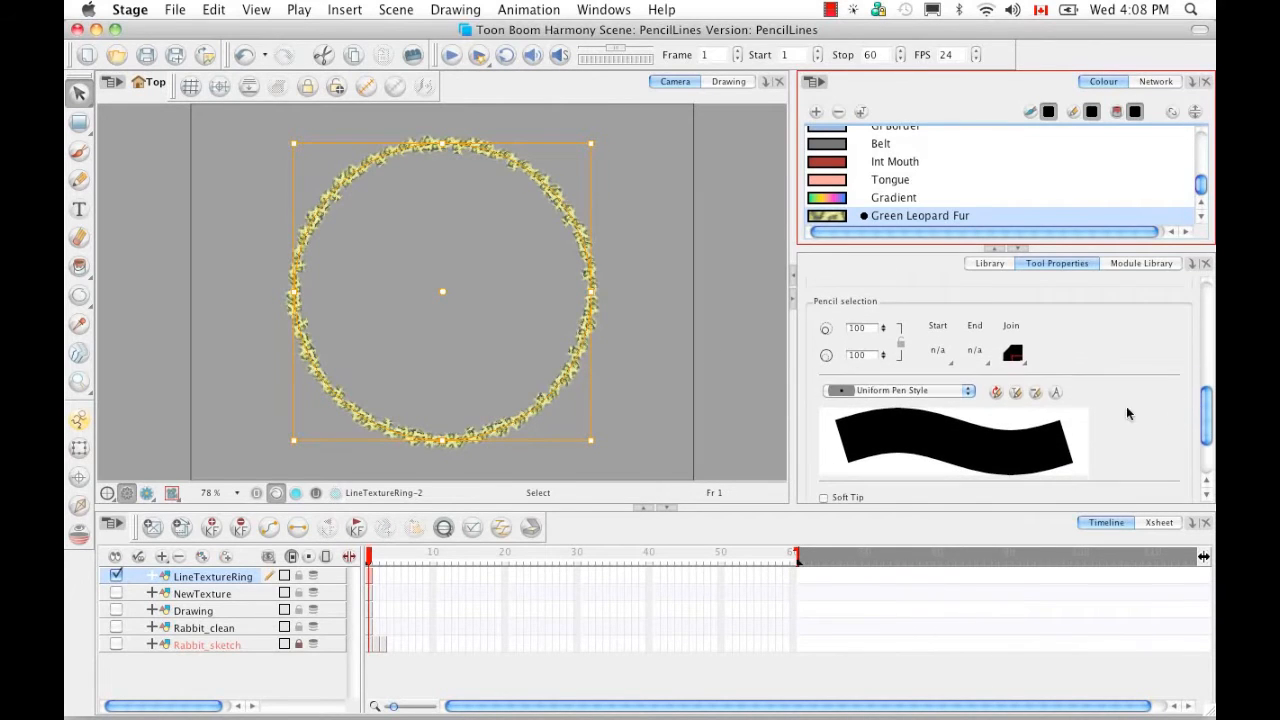
double_click(856, 328)
text(2)
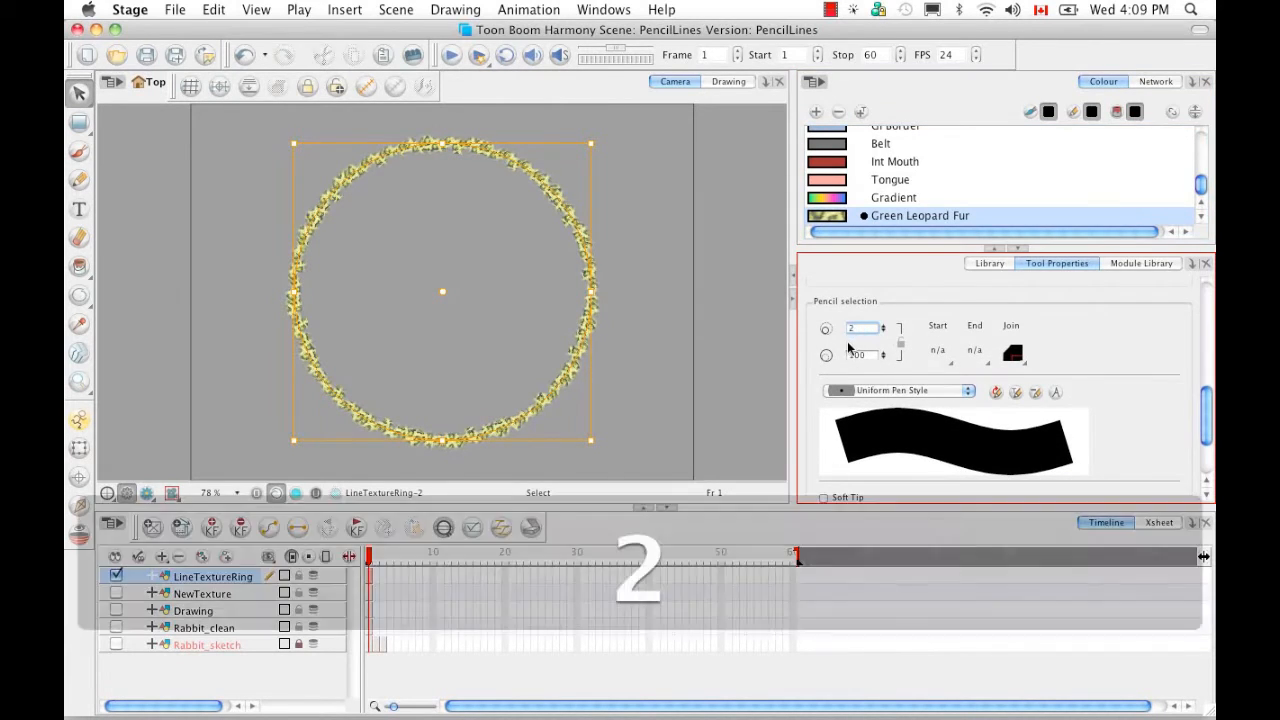
text(00)
key(Return)
click(707, 360)
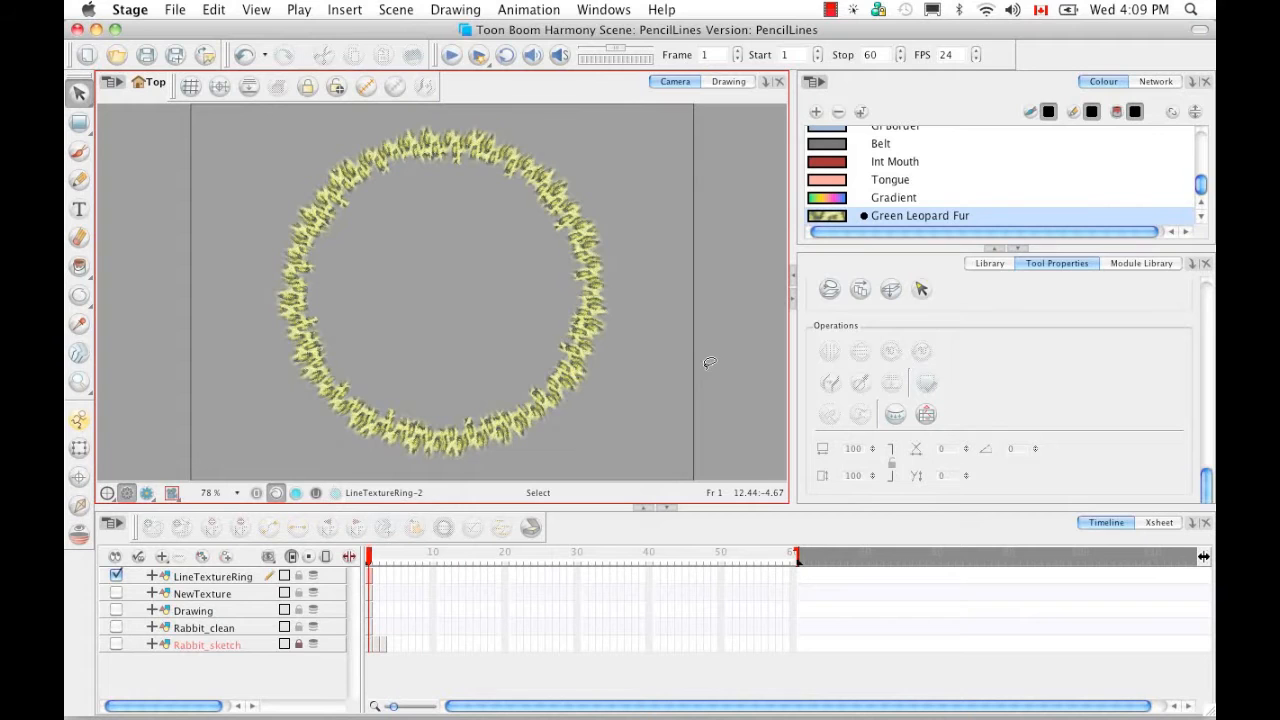
Add a Colour-Card layer to the timeline as a background for the ring
click(162, 557)
click(164, 561)
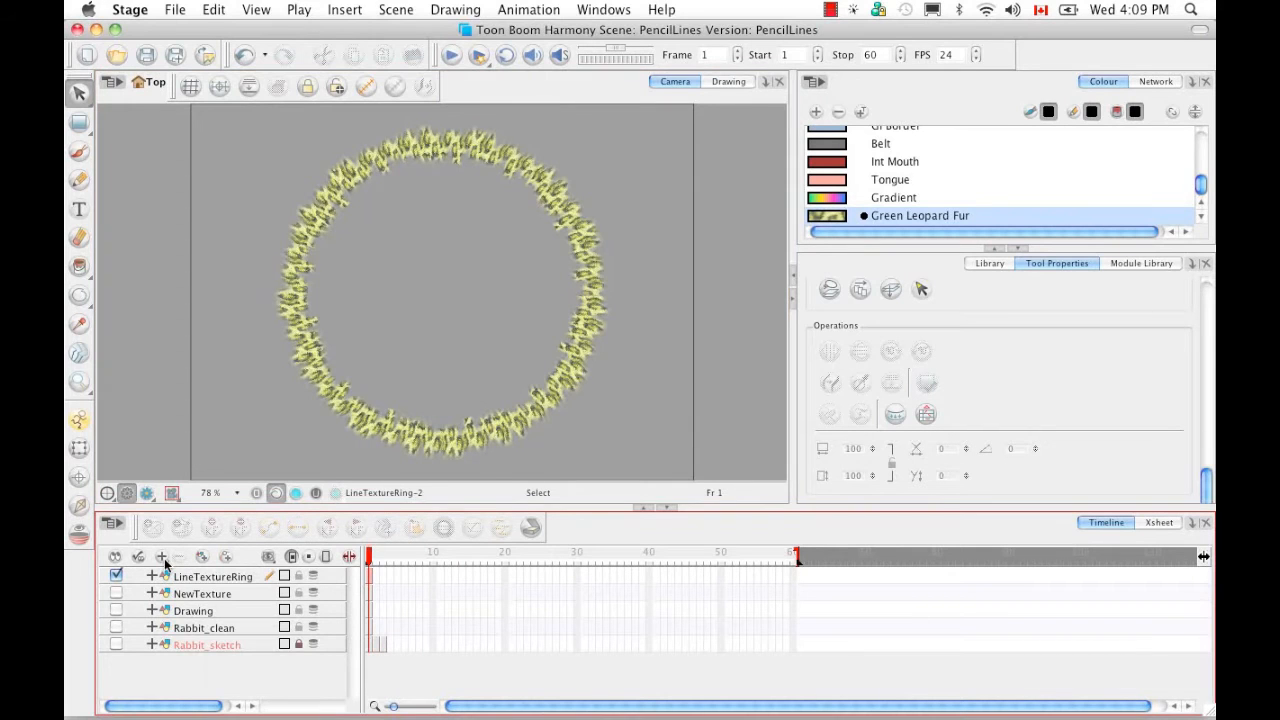
click(164, 562)
click(174, 591)
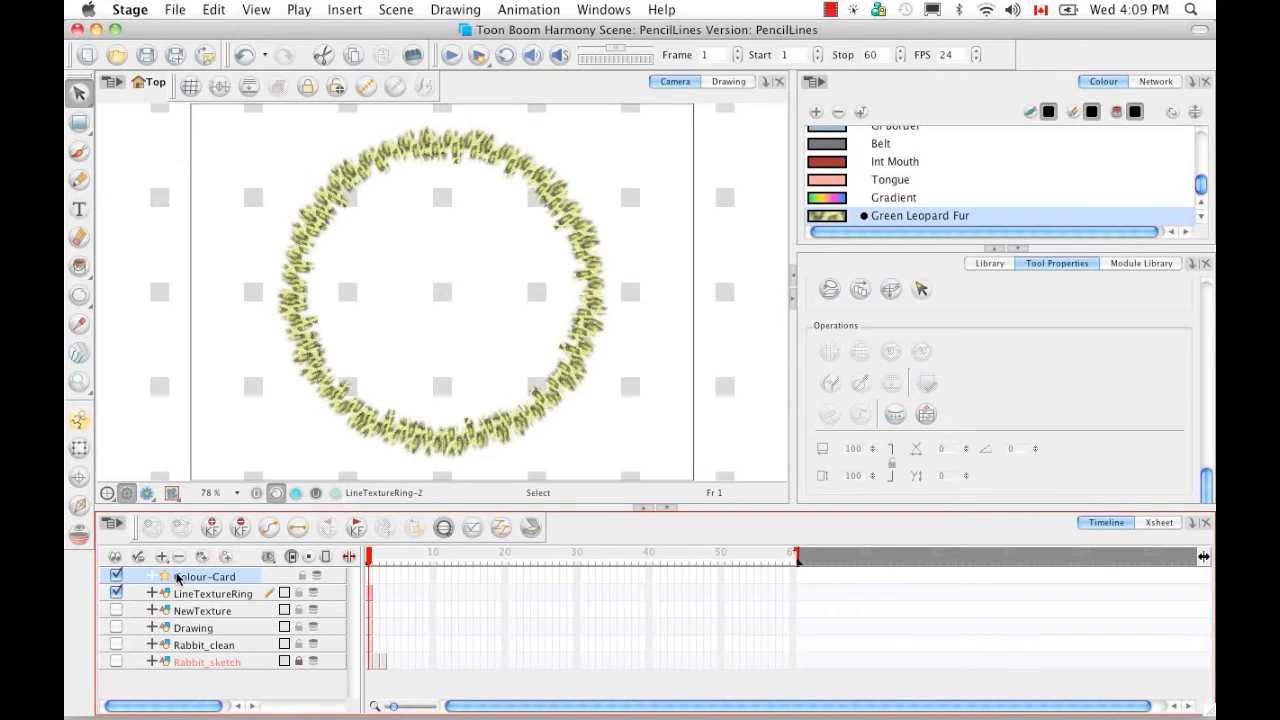
Switch the camera view to render preview and compare the ring with the Colour-Card disabled and enabled
click(148, 495)
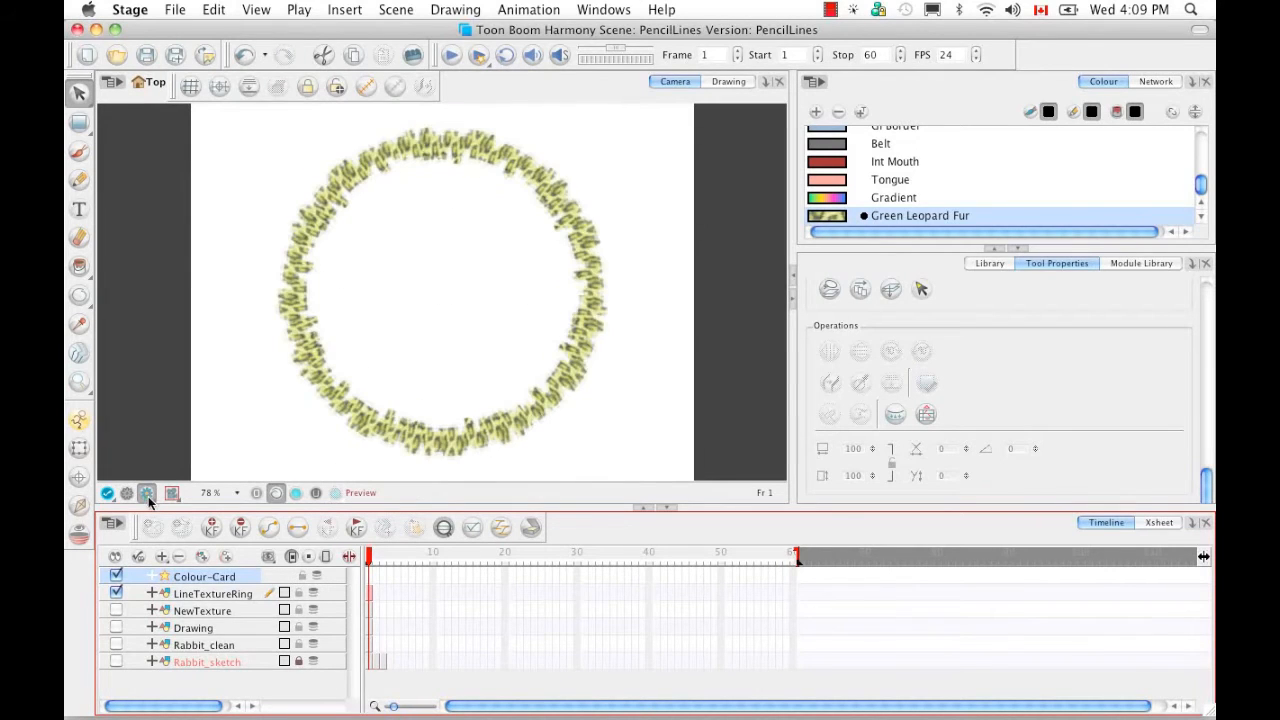
click(116, 576)
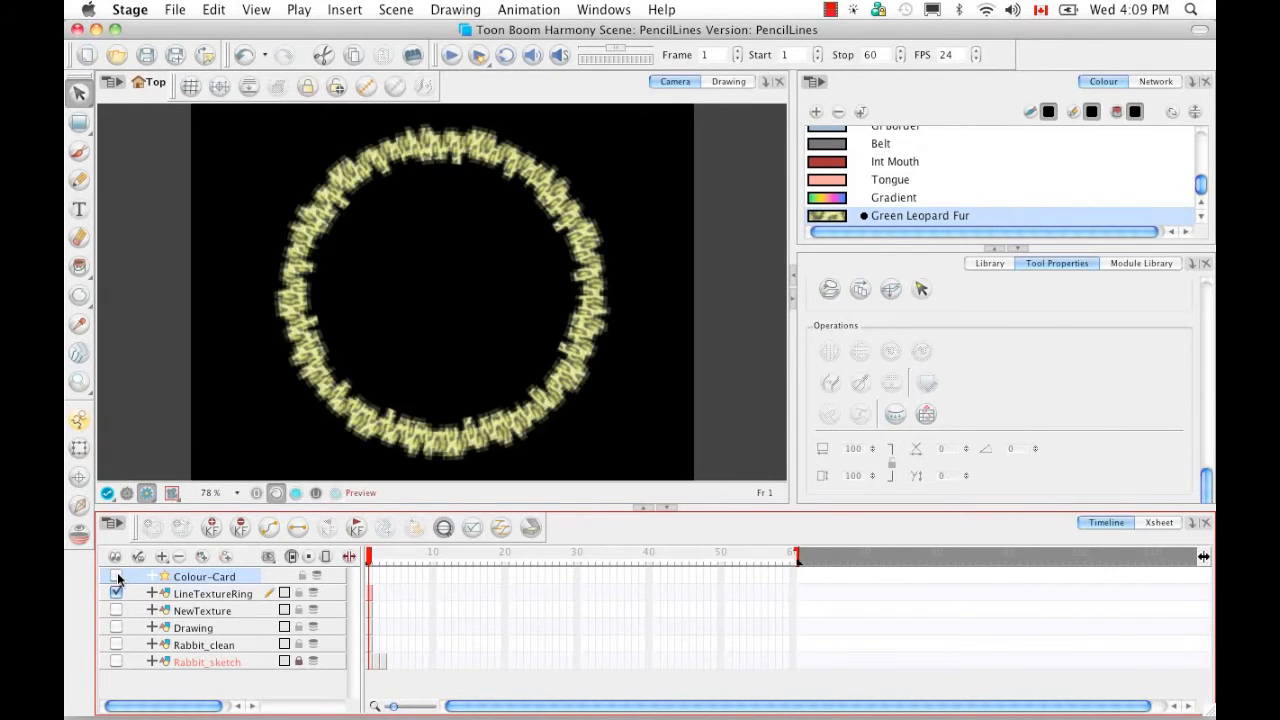
click(116, 577)
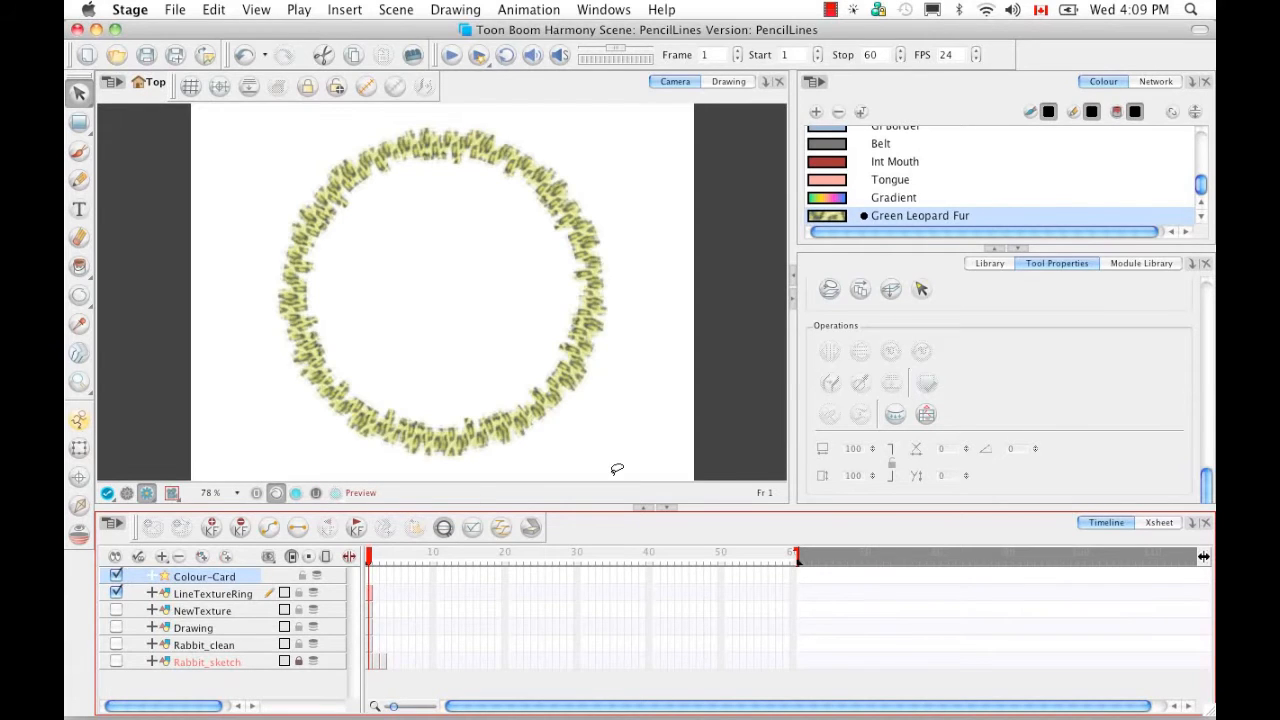
Add a Colour-Override module and a Peg module from the Module Library favorites to the network
click(1153, 82)
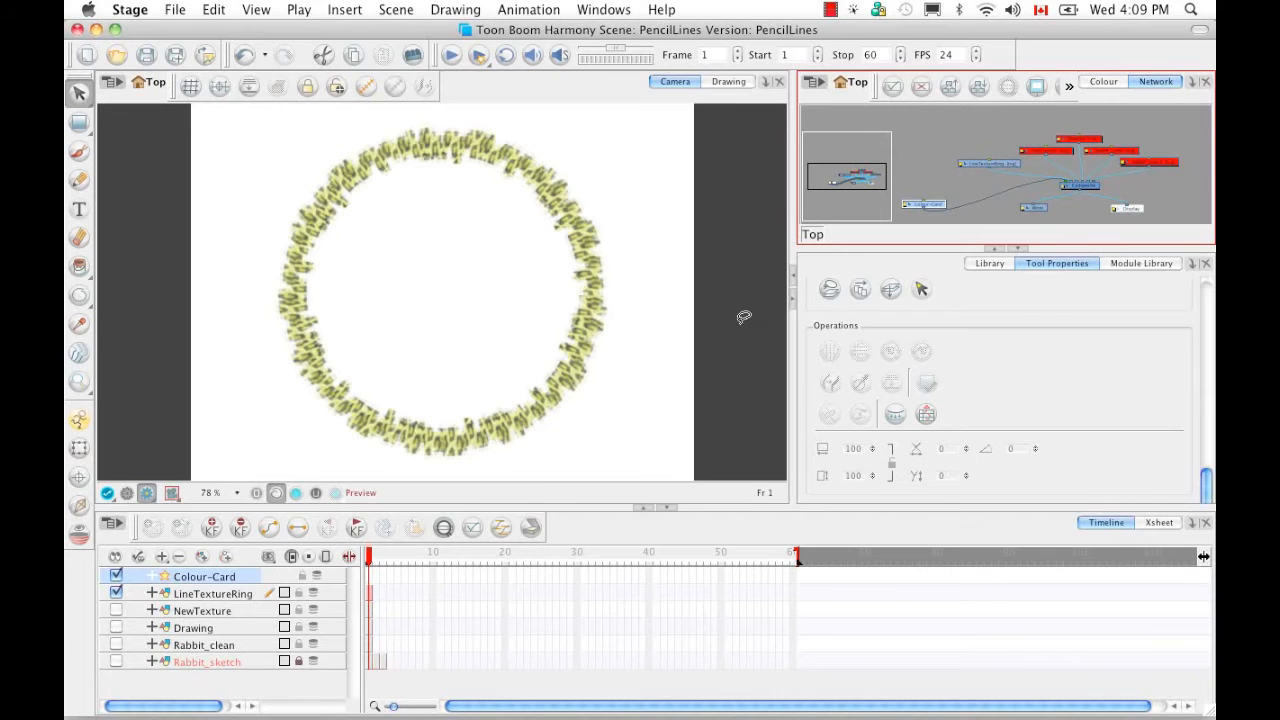
click(1139, 264)
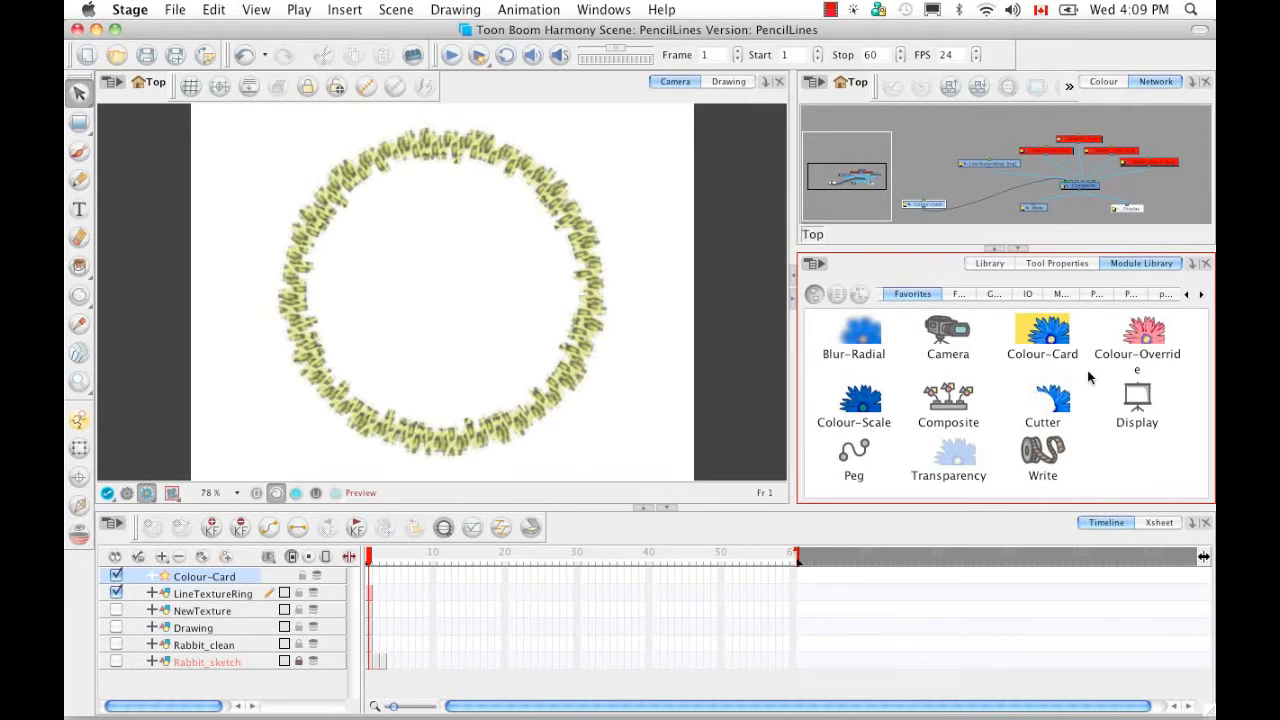
drag(1145, 338, 1046, 263)
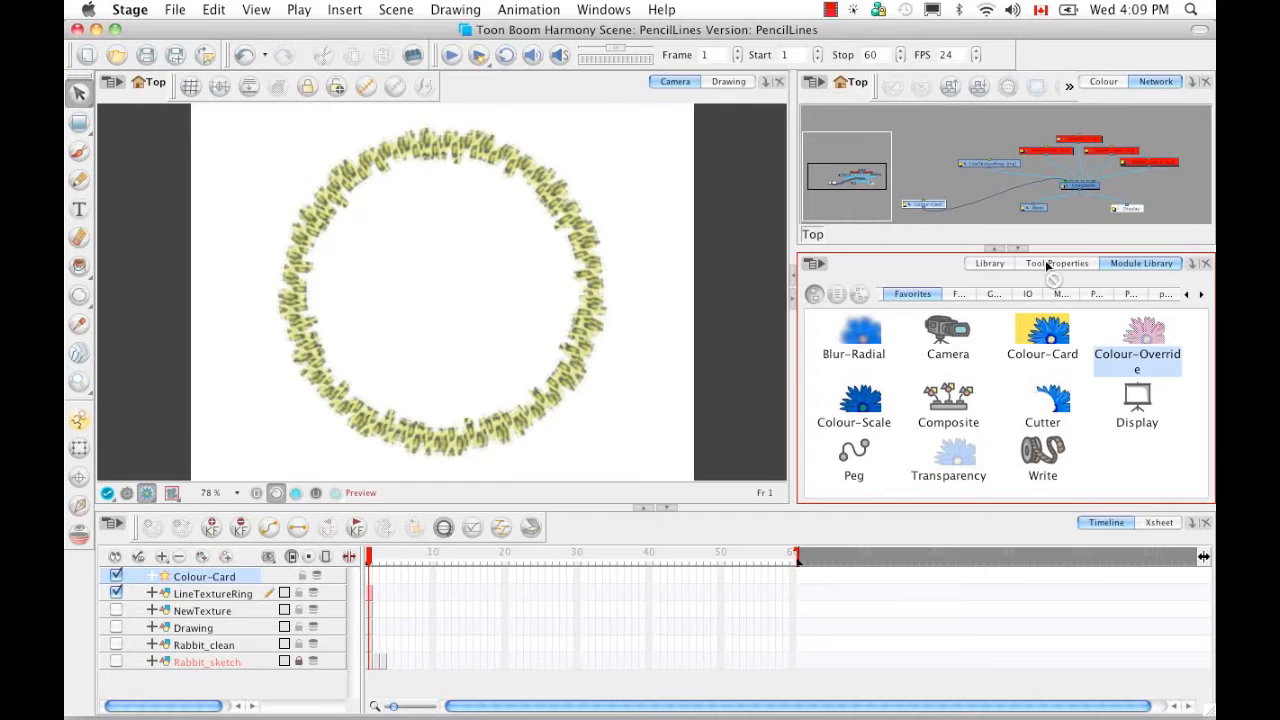
drag(925, 138, 926, 140)
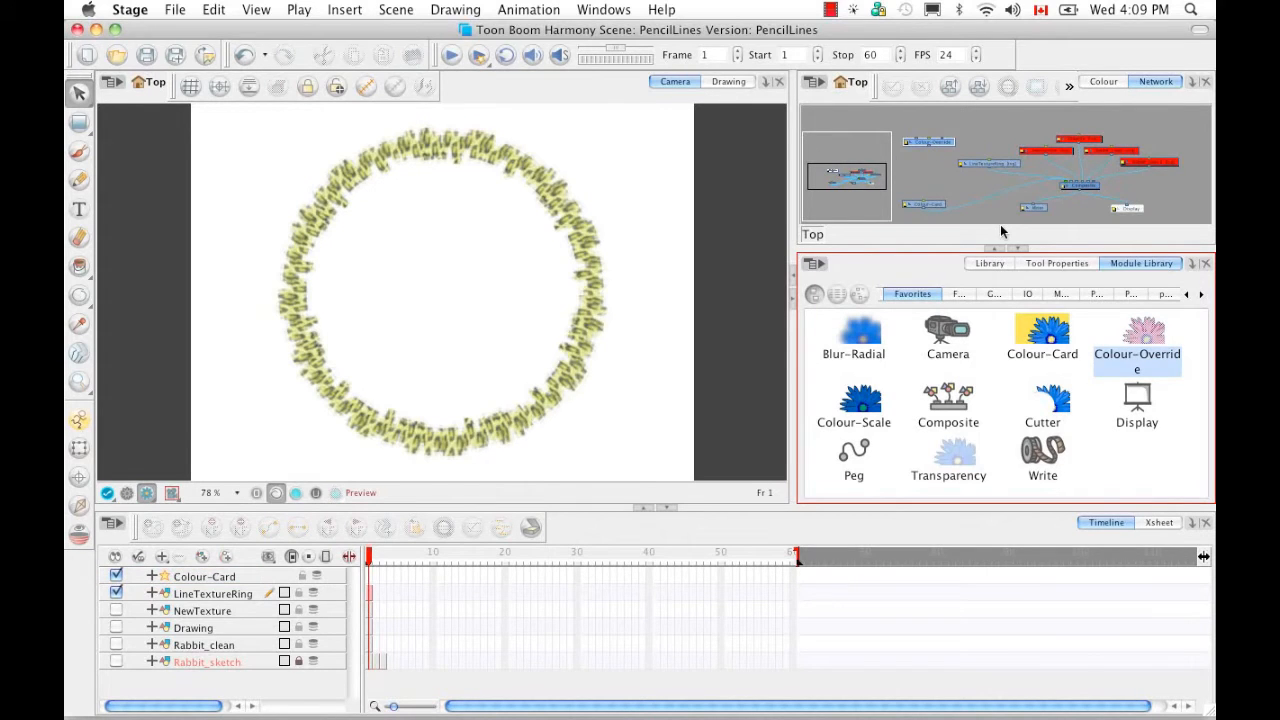
click(858, 455)
drag(875, 415, 997, 137)
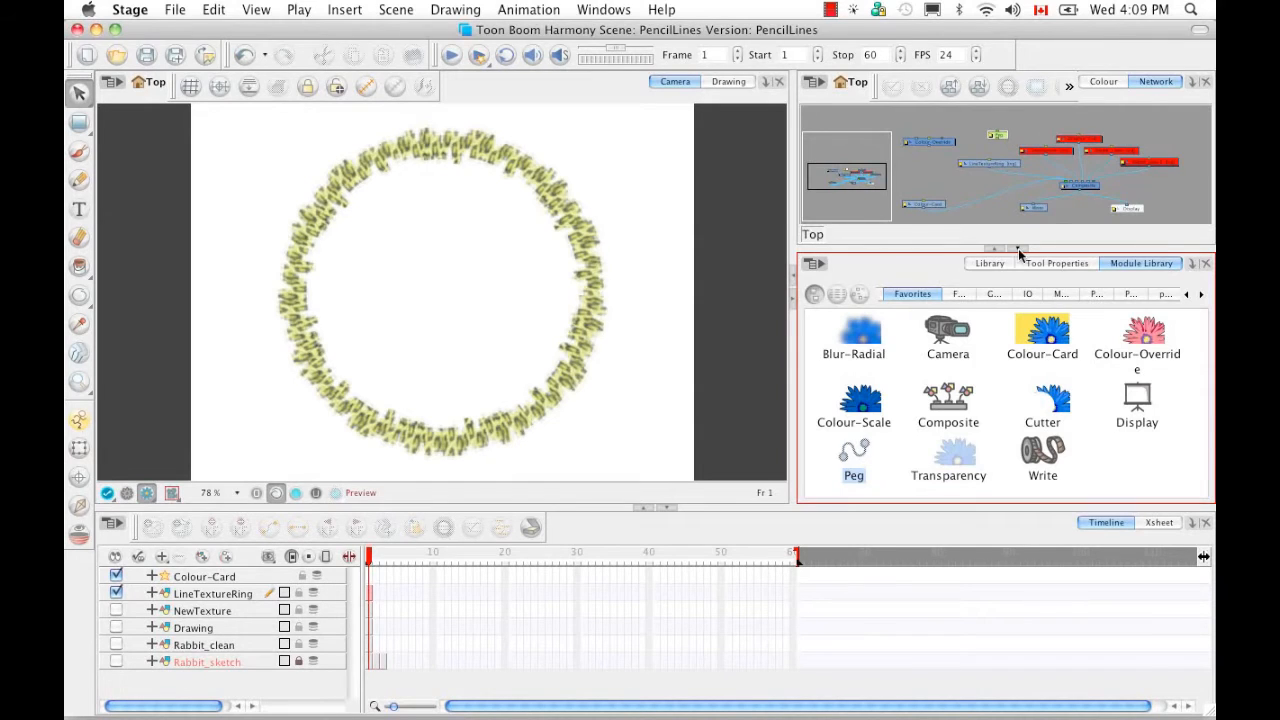
Enlarge the network view and insert the Colour-Override module between LineTextureRing and the Composite
click(1018, 248)
click(976, 406)
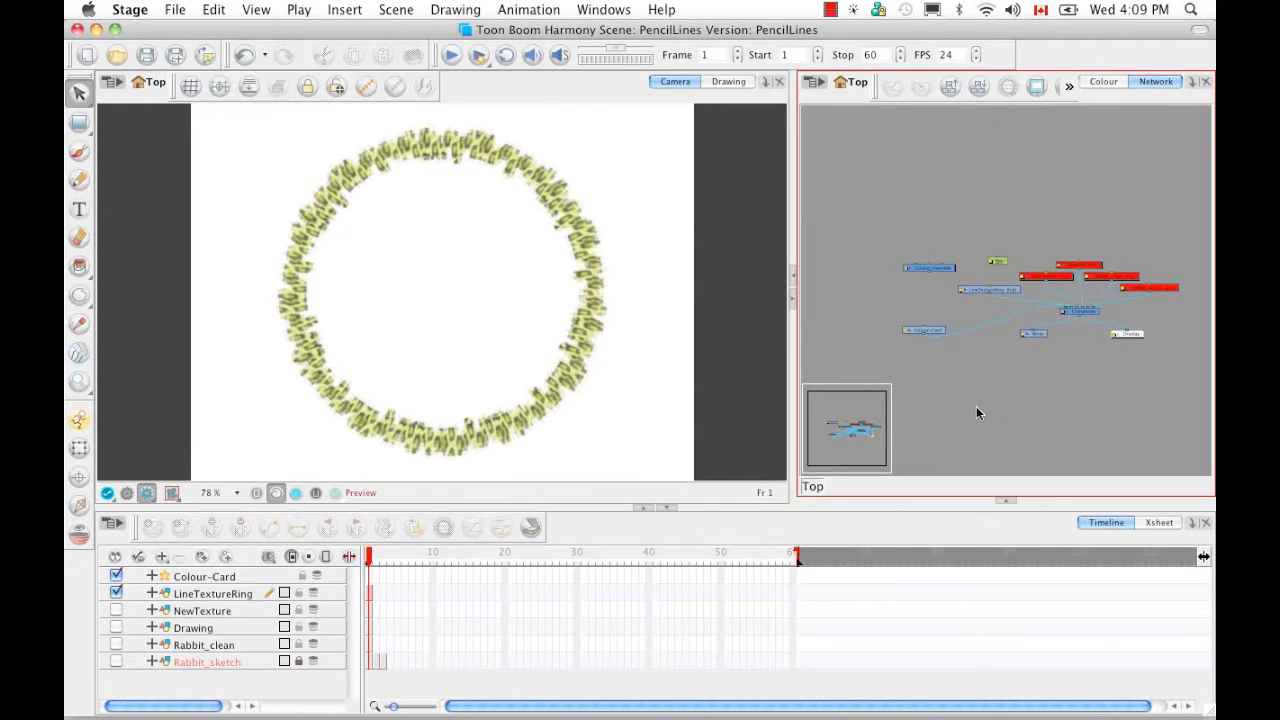
key(super+equal)
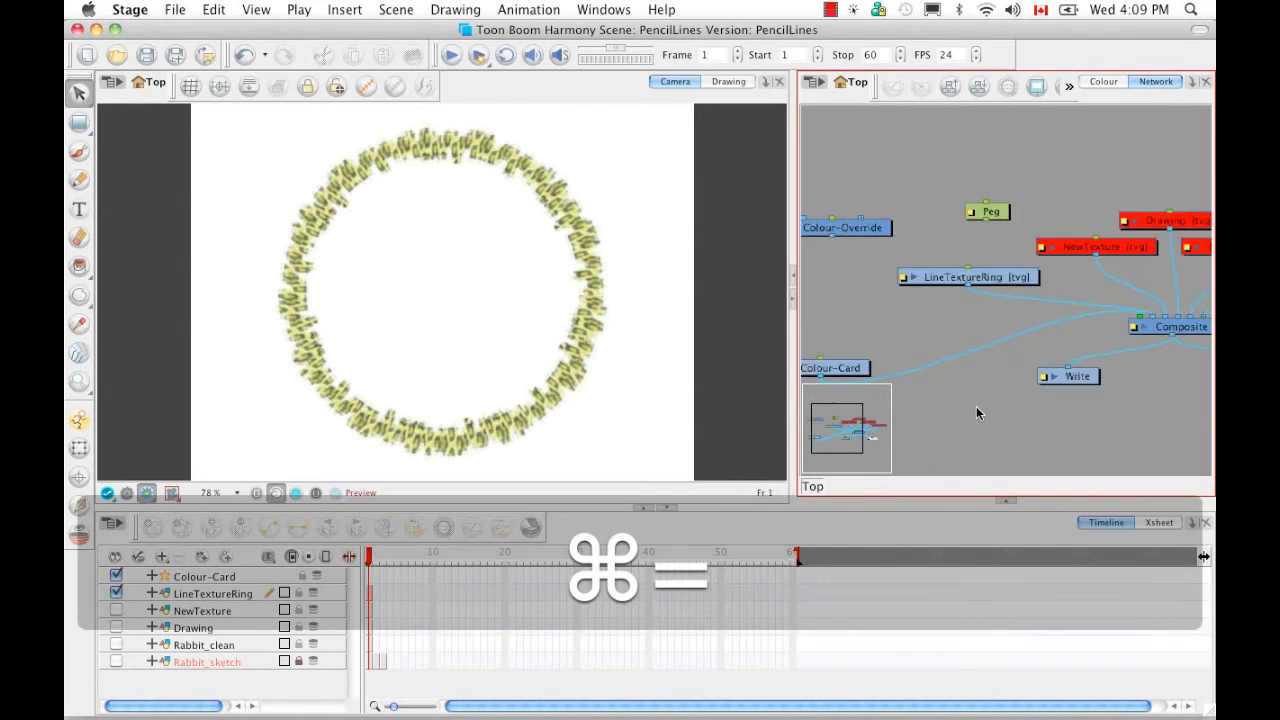
key(super+equal)
key(space)
drag(929, 291, 1012, 259)
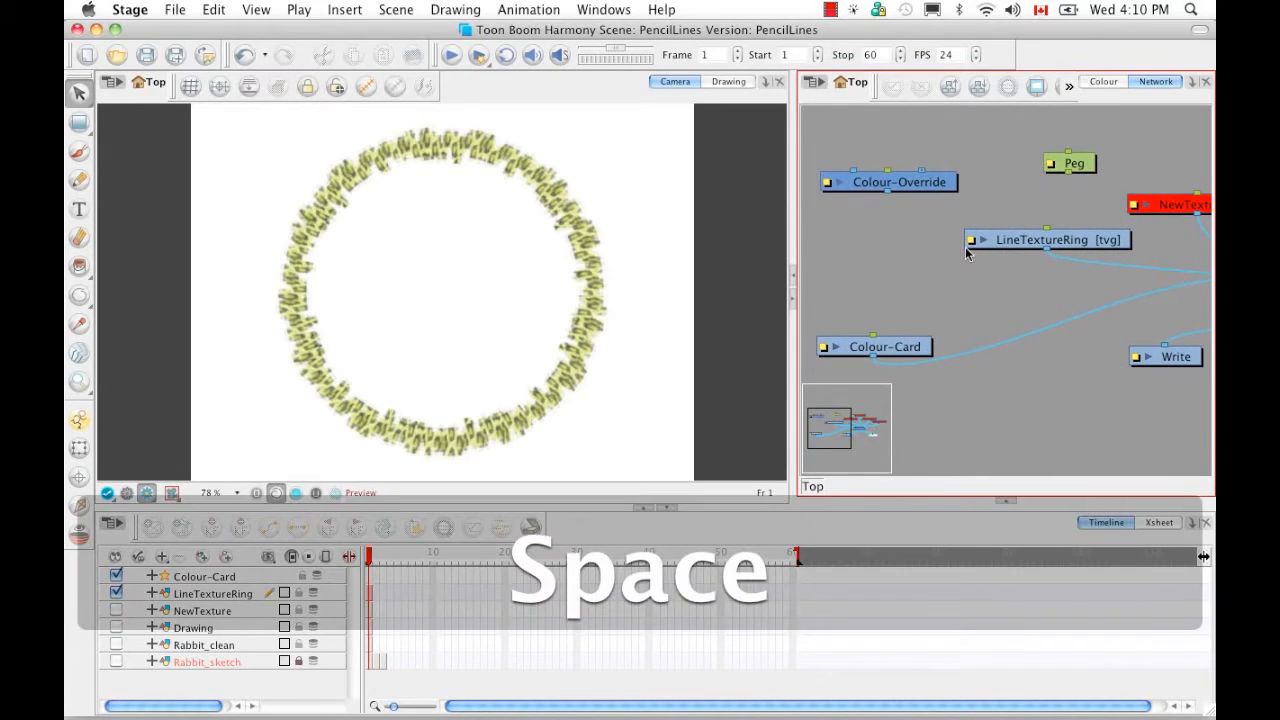
click(931, 184)
drag(917, 182, 1082, 272)
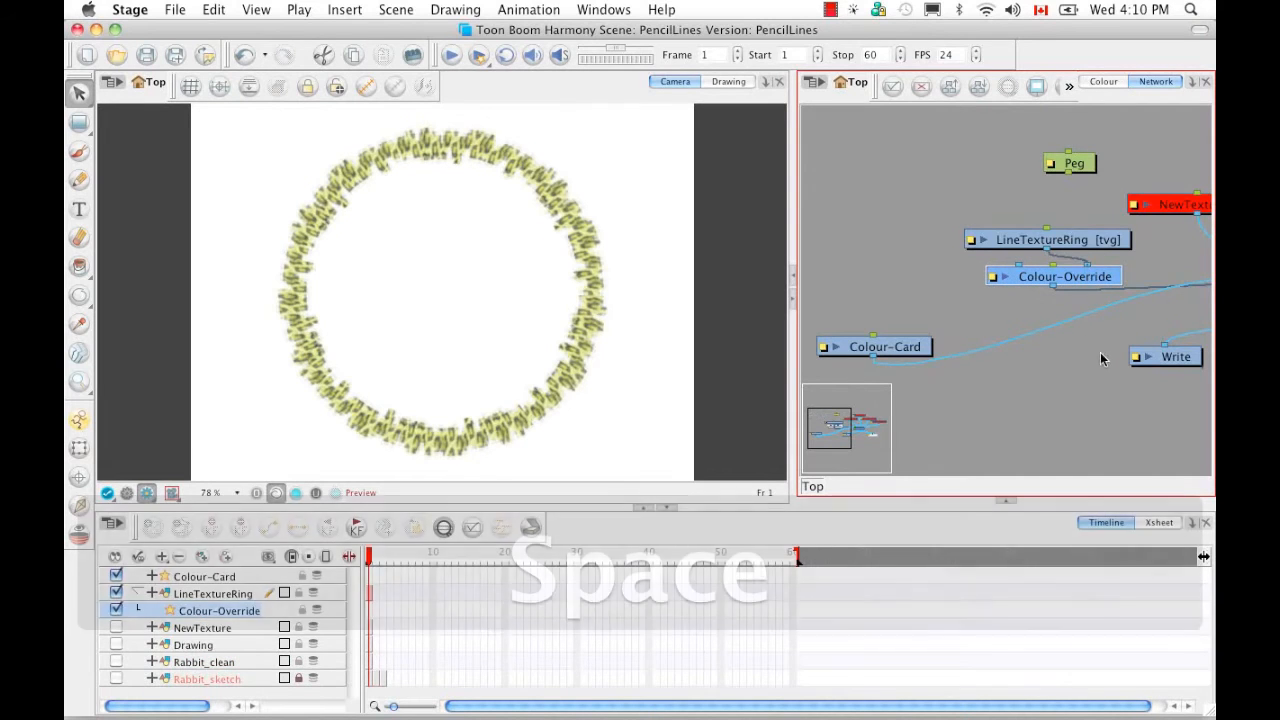
Spread the LineTextureRing and Colour-Override modules apart and move the Peg down next to the Colour-Card
drag(1108, 357, 1019, 354)
drag(949, 224, 886, 198)
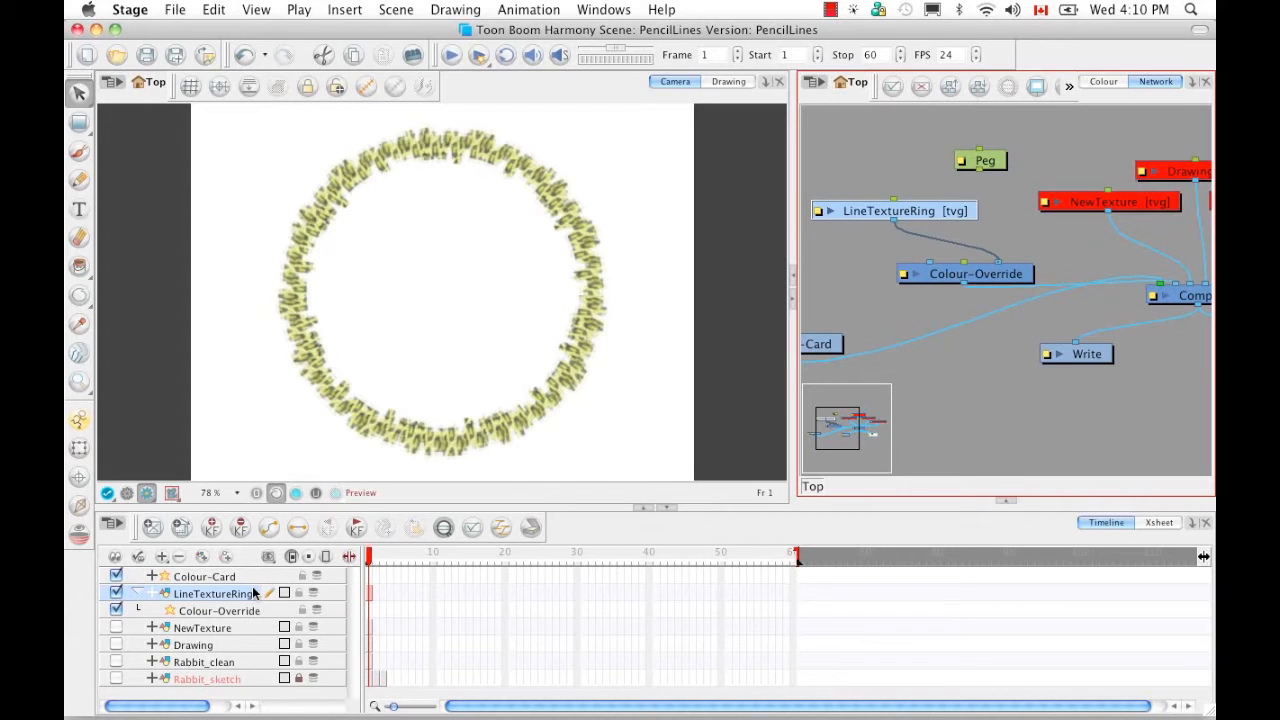
drag(990, 274, 1060, 245)
drag(970, 220, 962, 207)
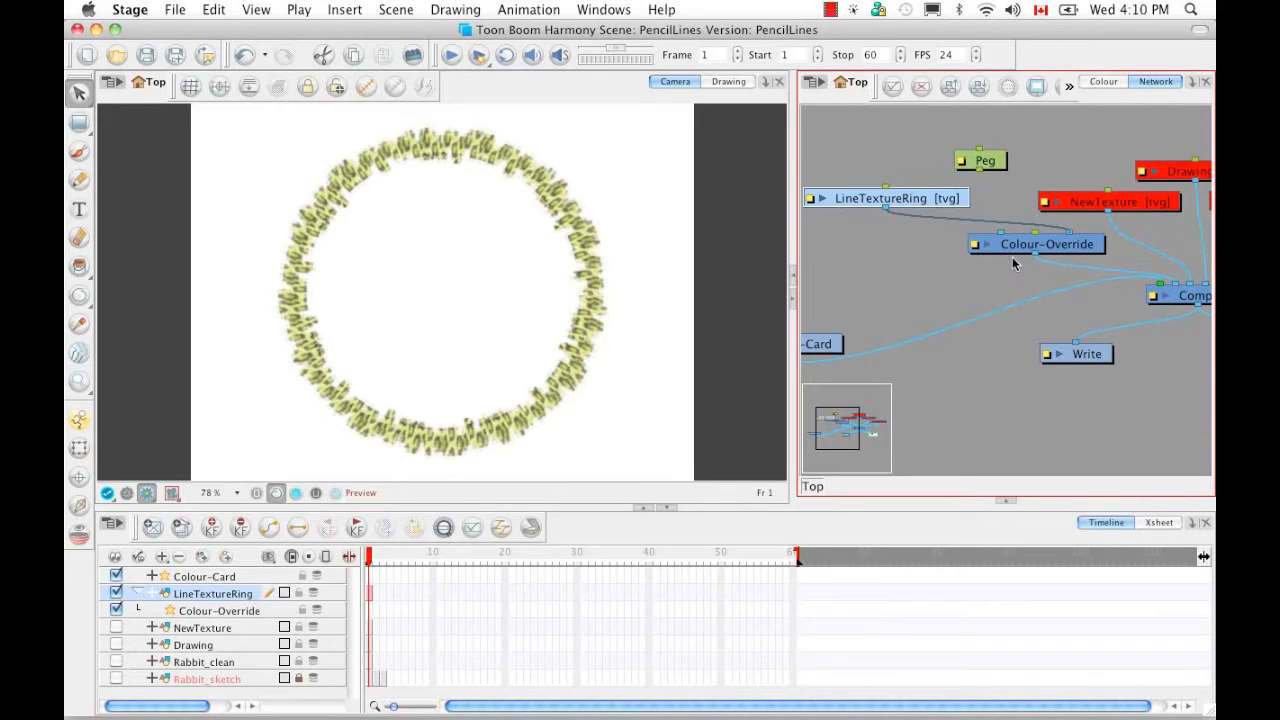
drag(985, 161, 833, 280)
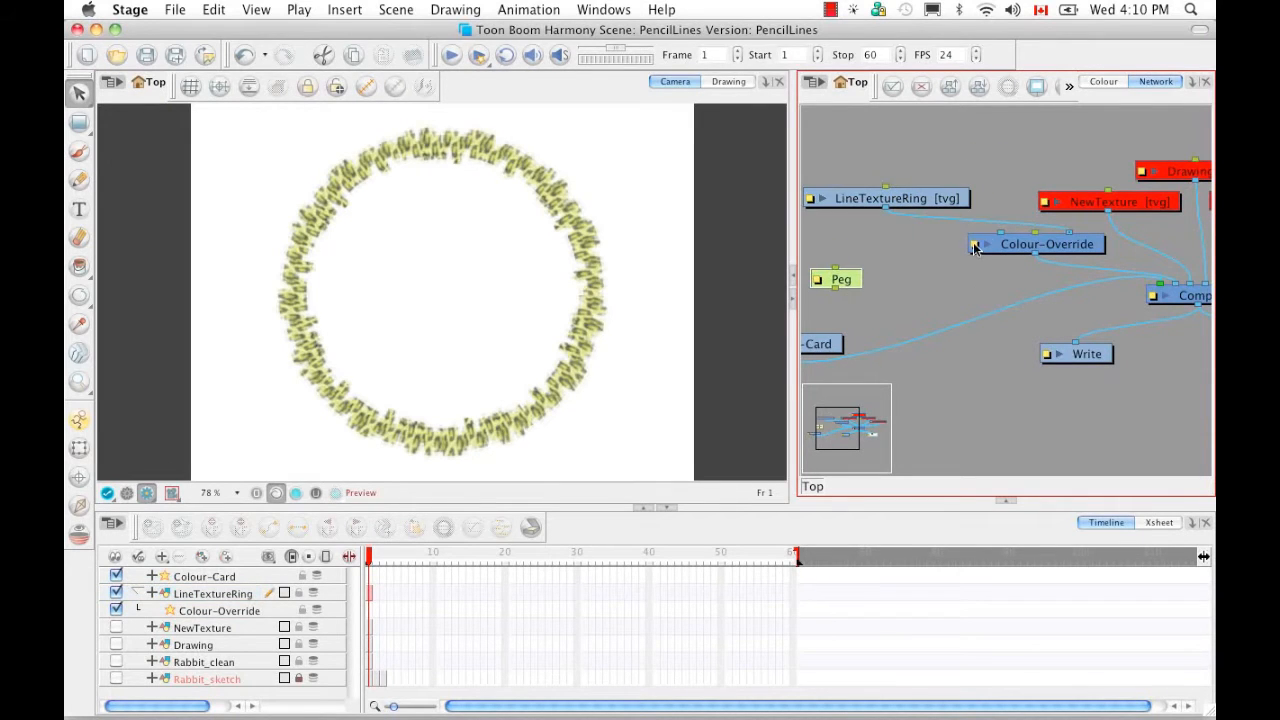
shift+click(986, 246)
drag(1018, 244, 975, 280)
click(913, 297)
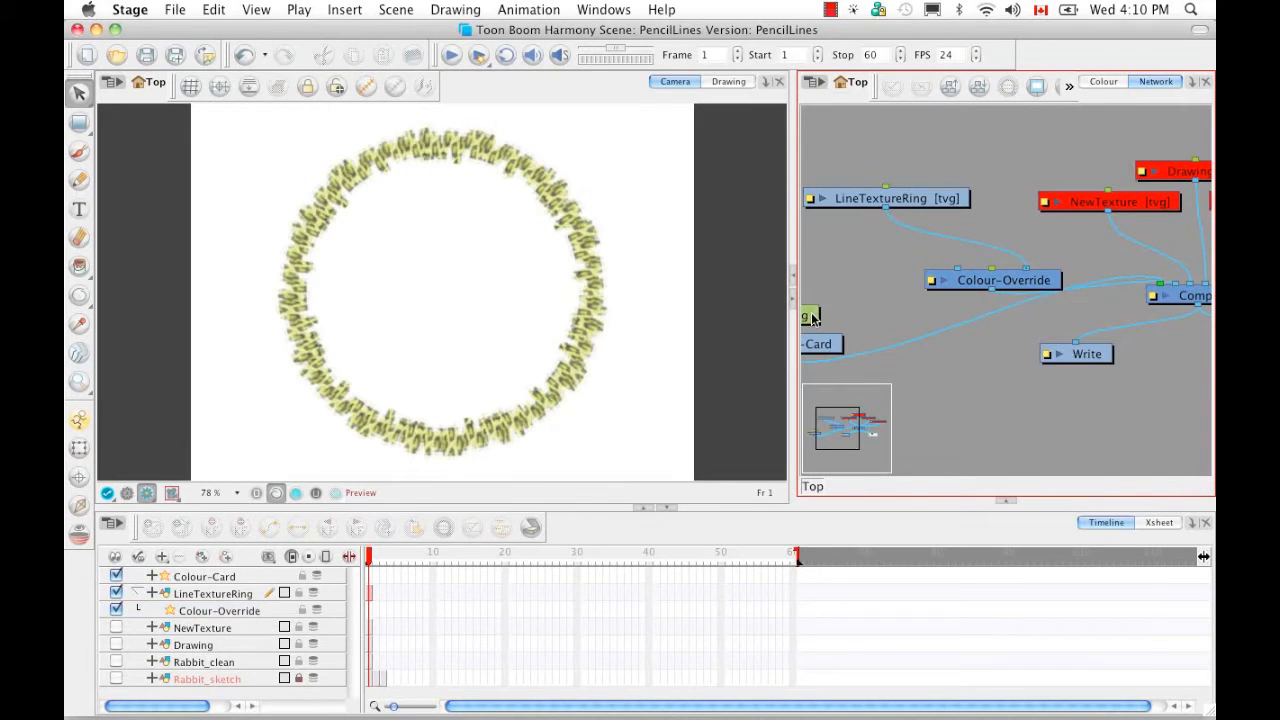
Connect the Peg to the Colour-Override module and rearrange LineTextureRing, Colour-Override and Peg so their connections are clearly spaced
drag(811, 317, 991, 268)
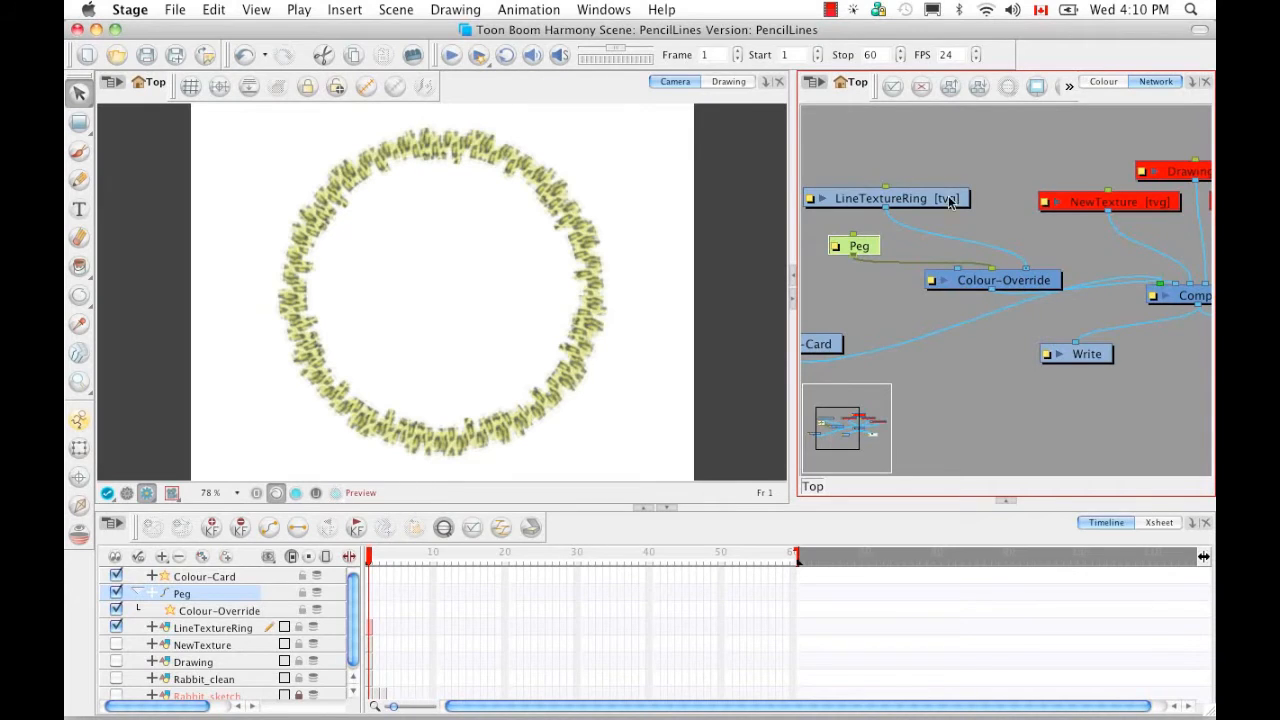
drag(945, 199, 1029, 165)
drag(1046, 285, 1047, 265)
drag(858, 247, 877, 217)
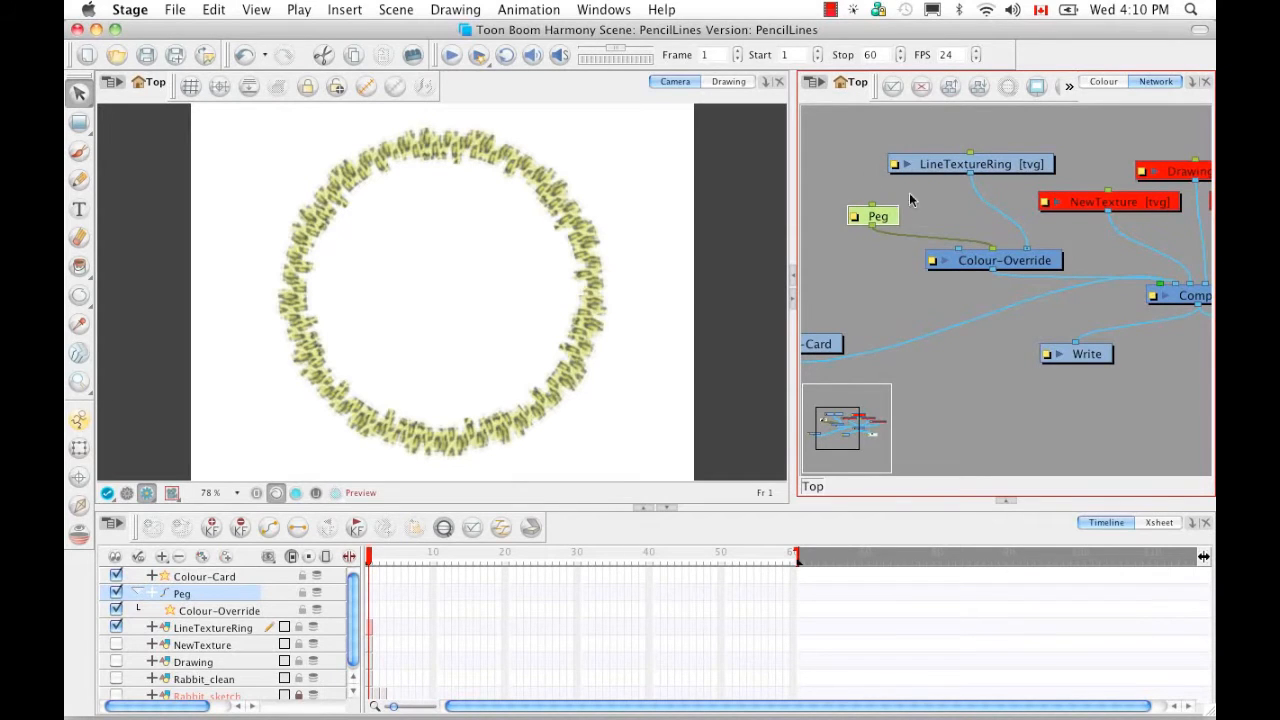
Add Green Leopard Fur to the Colour-Override module's colour overrides, review the available override modes and close the properties
click(932, 263)
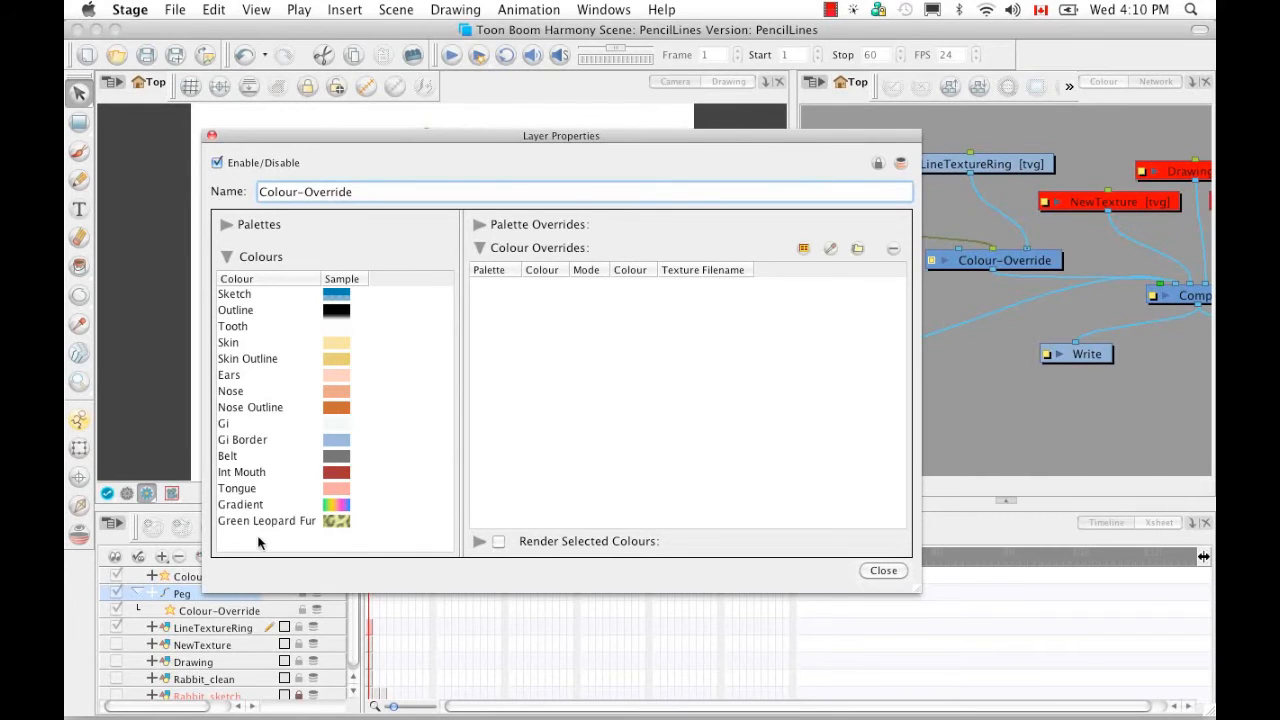
click(316, 521)
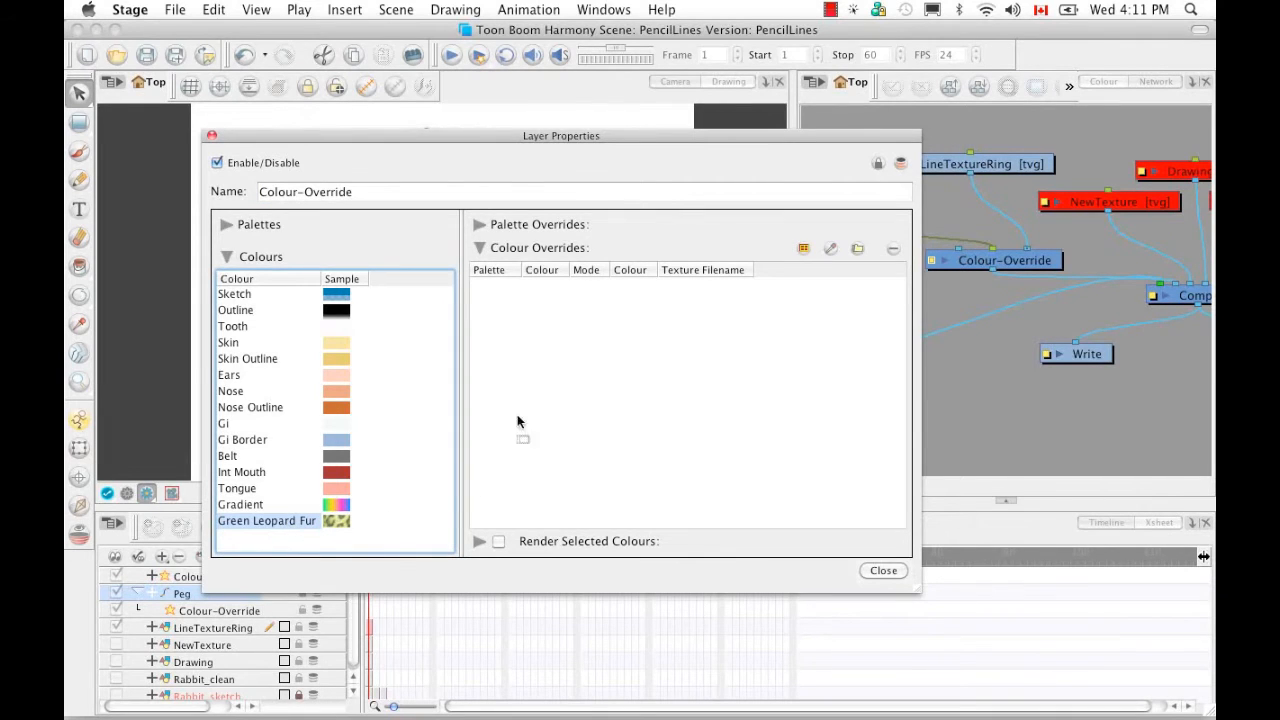
drag(511, 303, 513, 298)
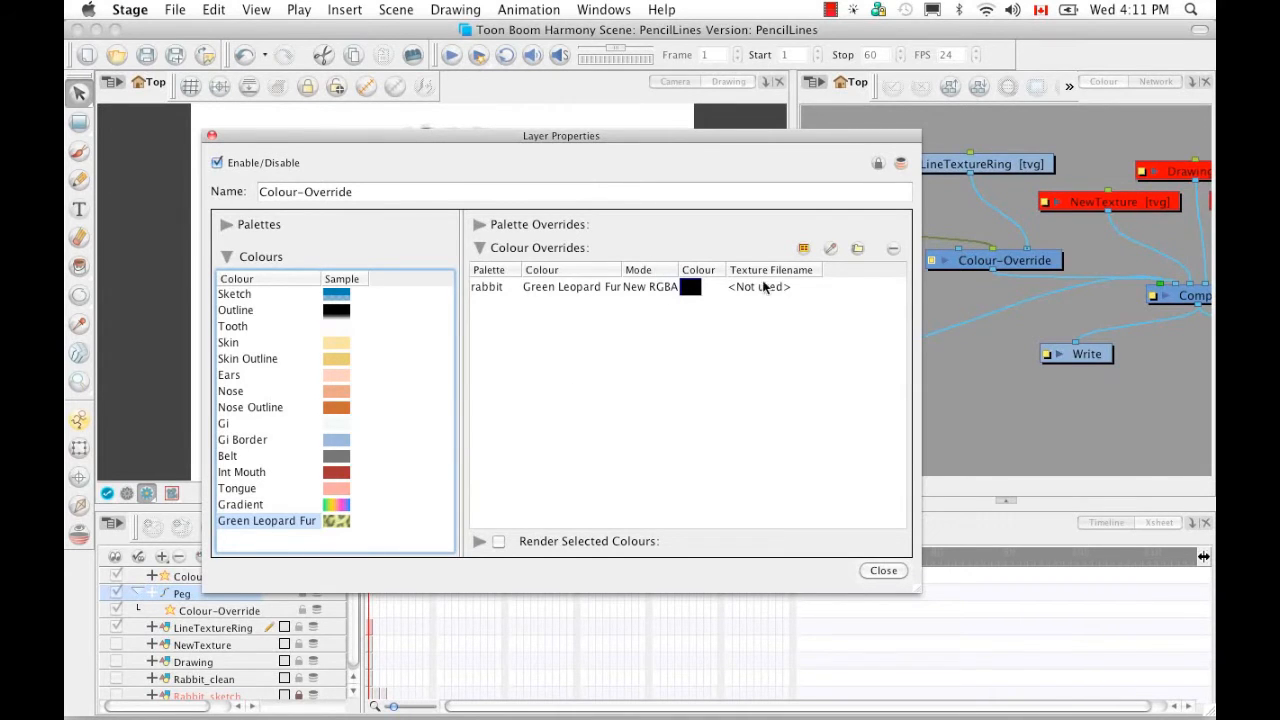
click(805, 253)
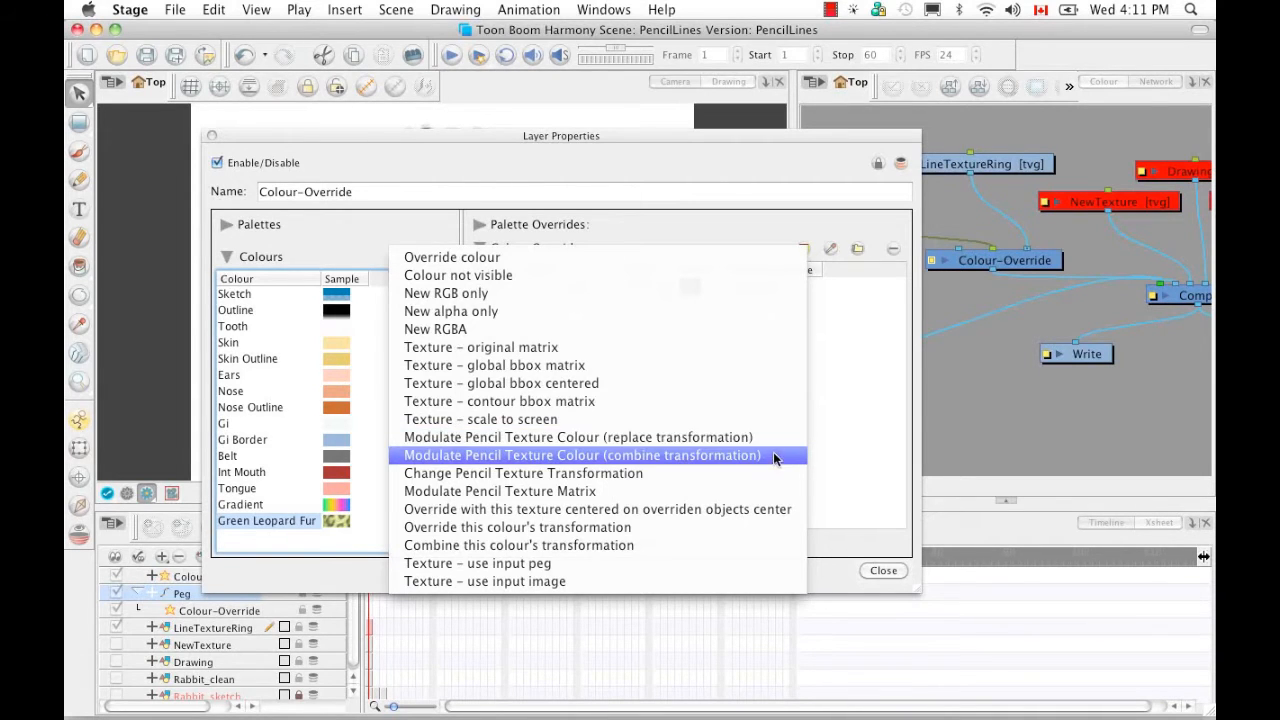
click(667, 440)
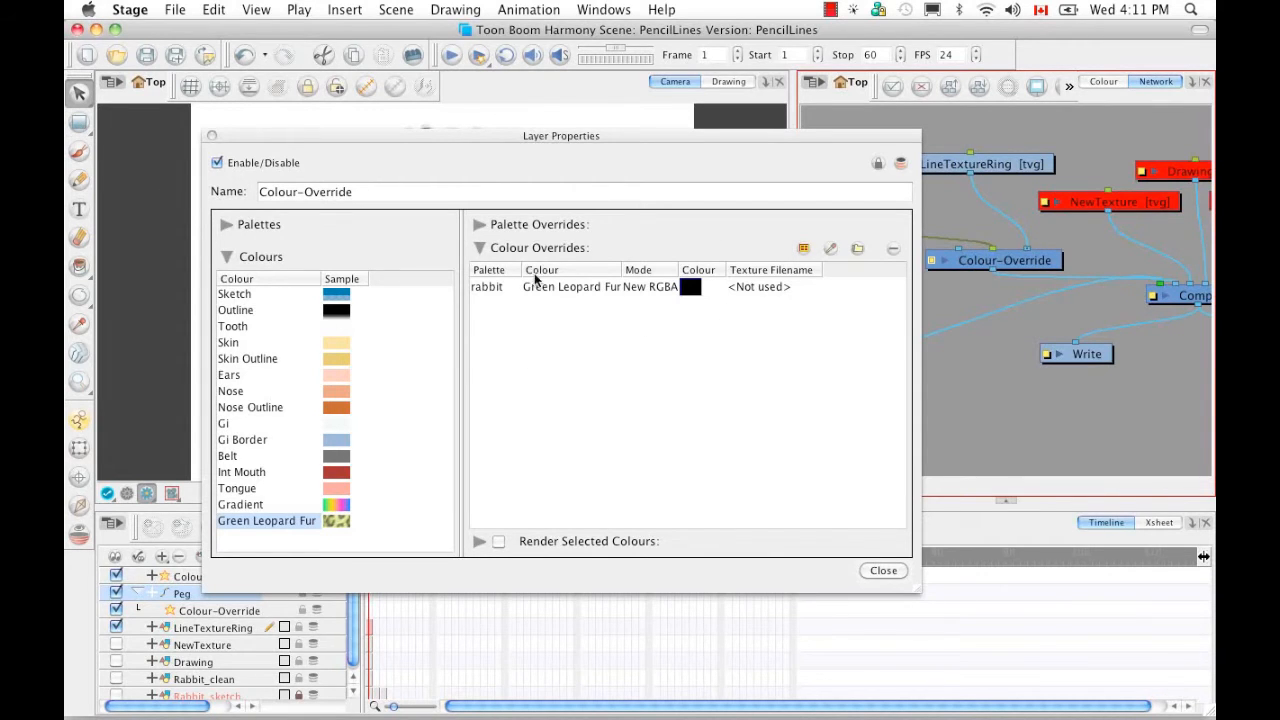
click(883, 571)
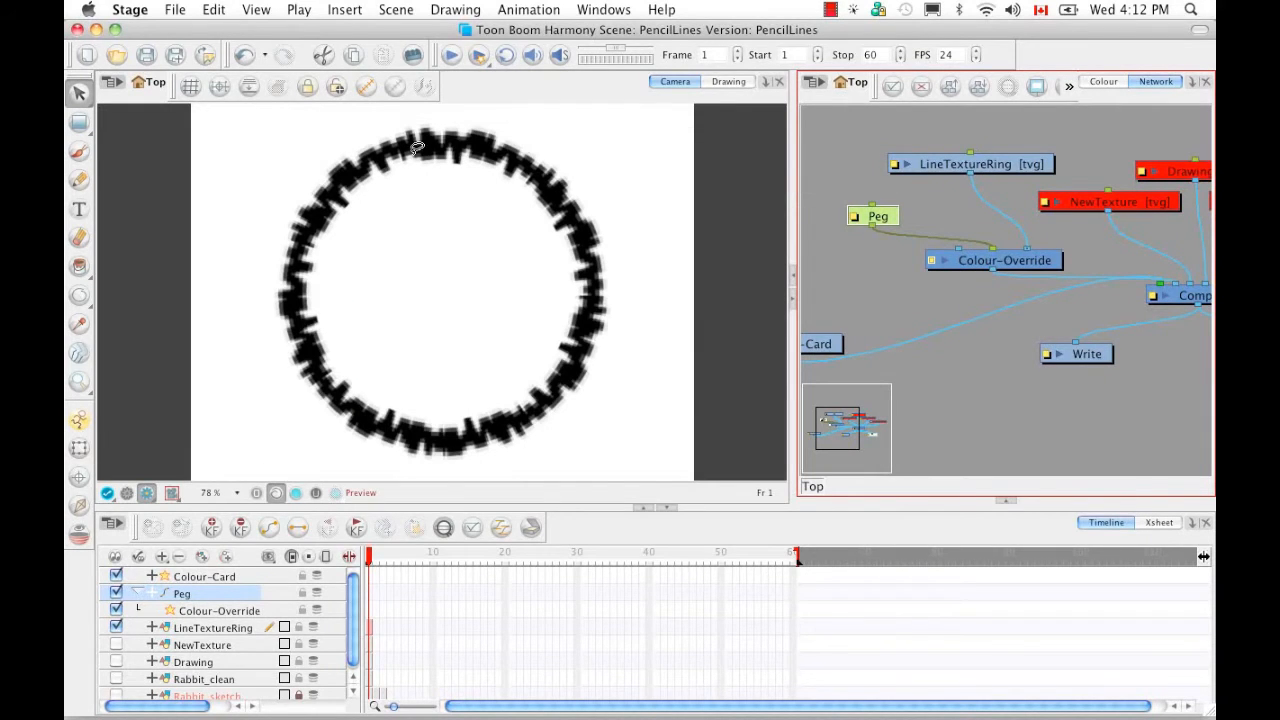
Compare the overridden ring in the OpenGL view and the Render View
click(127, 493)
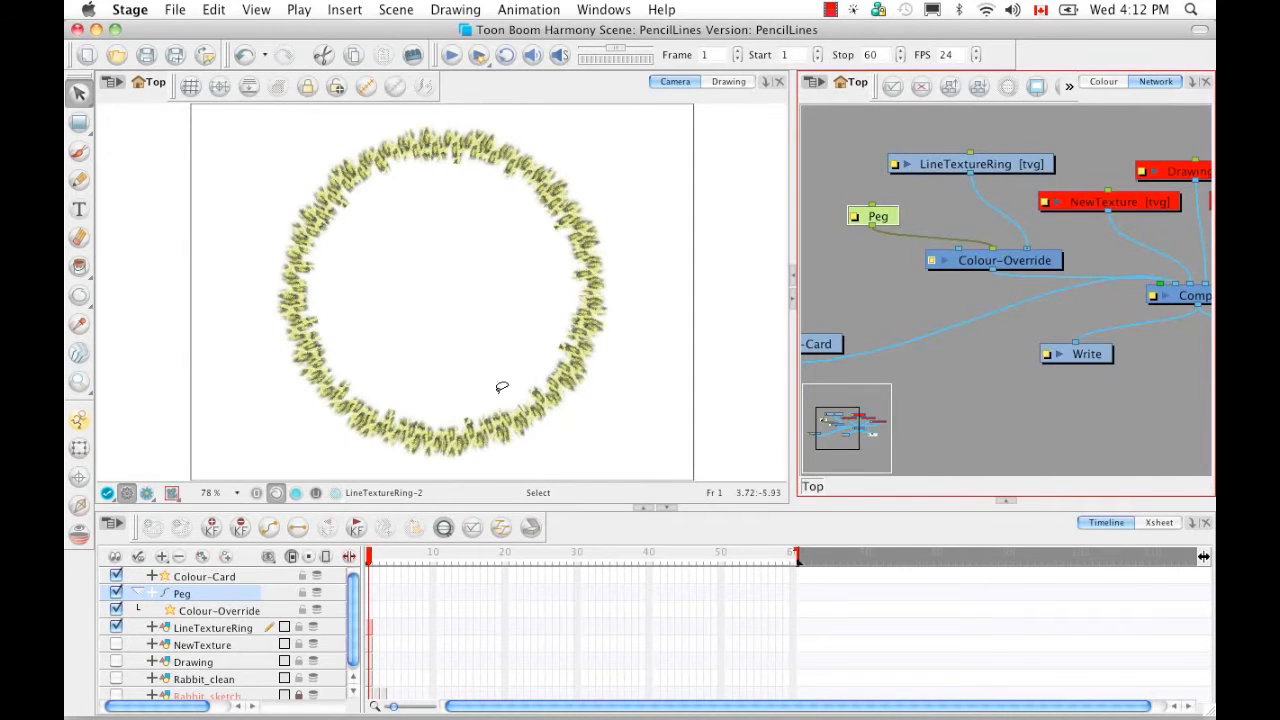
click(147, 494)
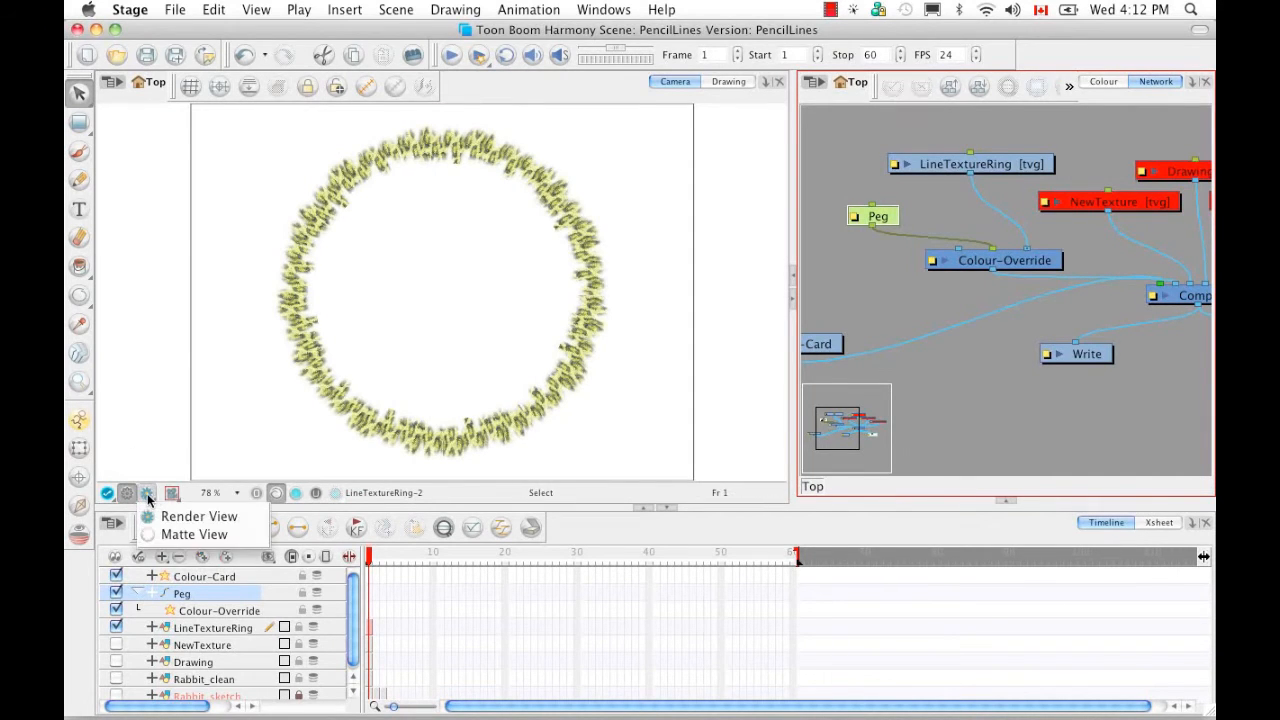
click(180, 516)
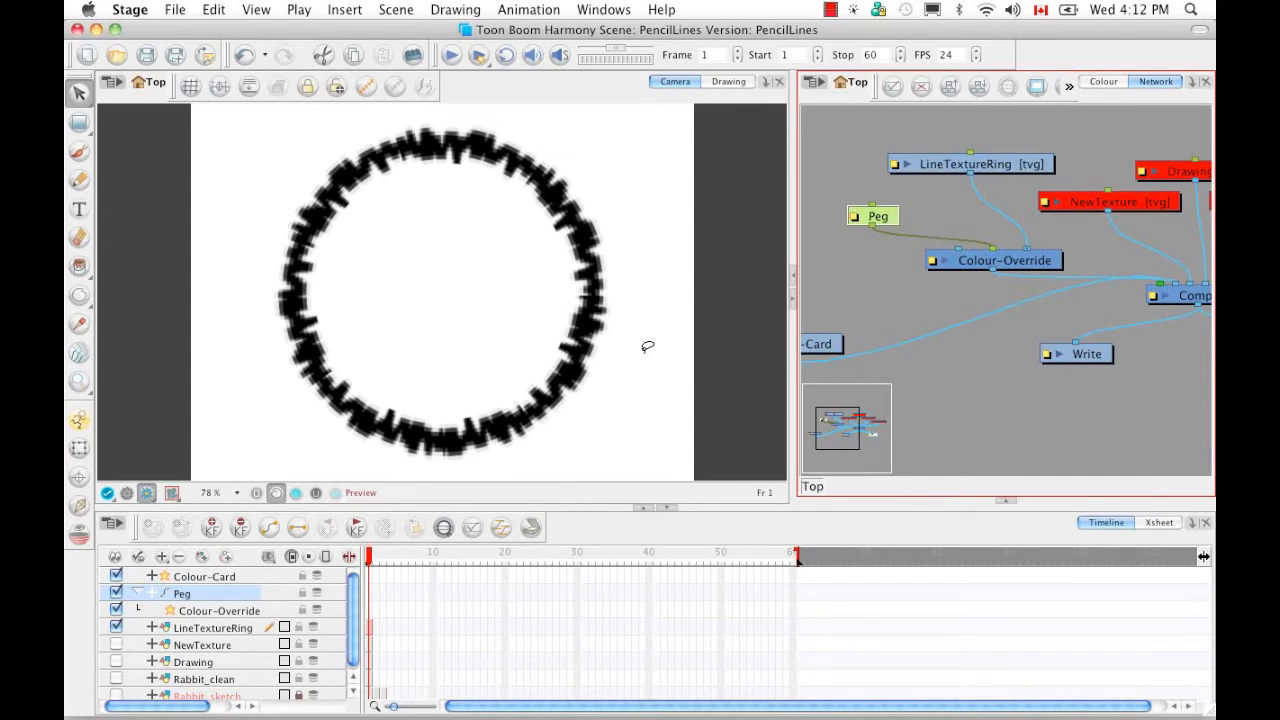
Assign green_leo.psd from the TEXTURE folder as the texture file of the Green Leopard Fur override
click(933, 265)
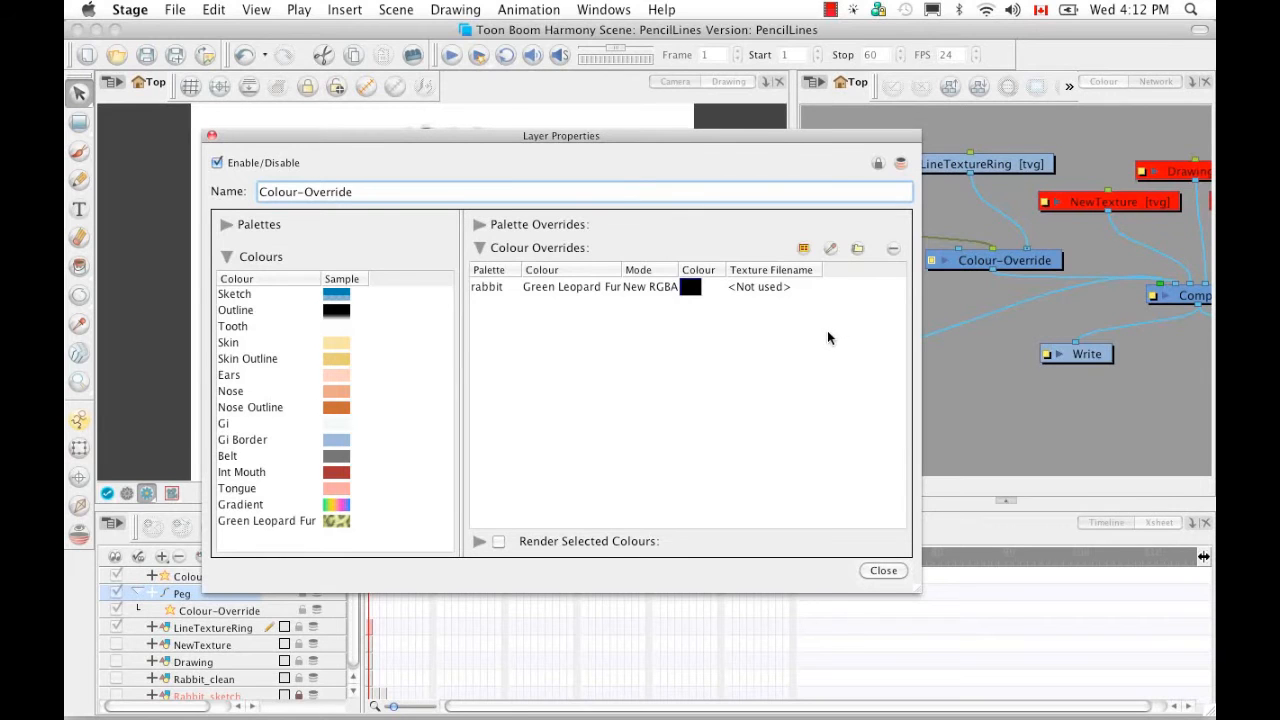
double_click(780, 287)
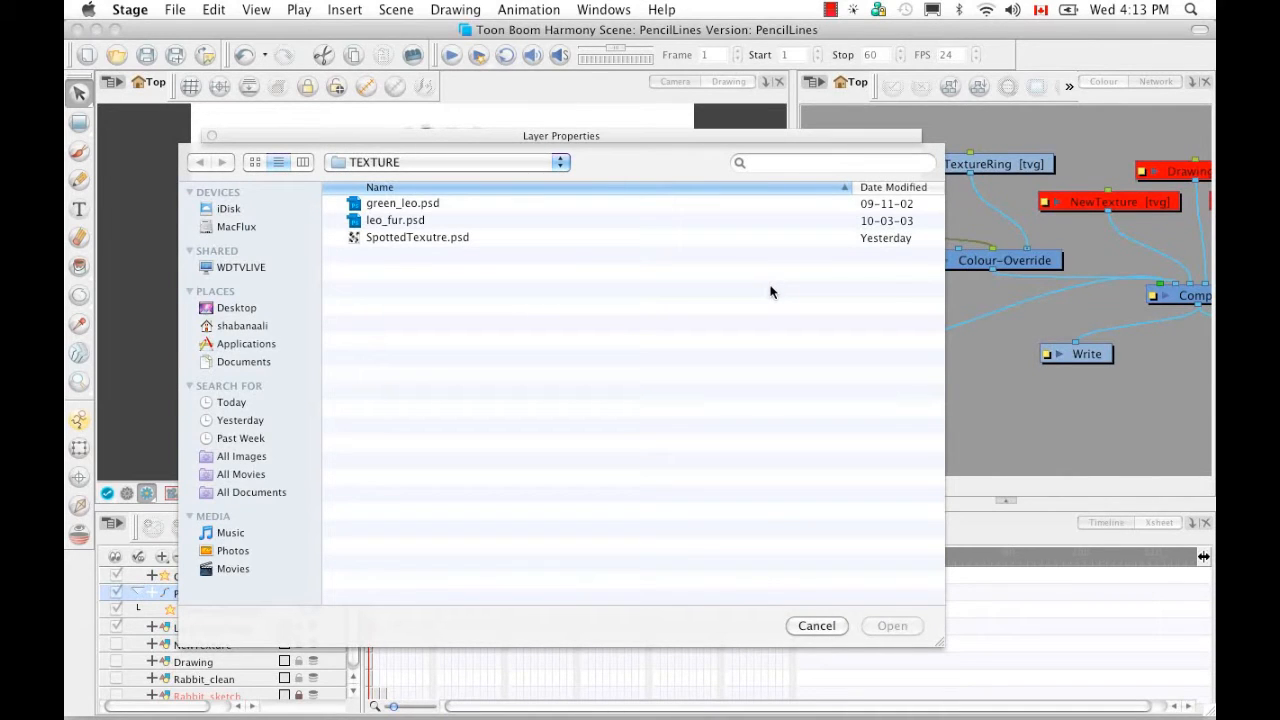
click(372, 204)
click(255, 162)
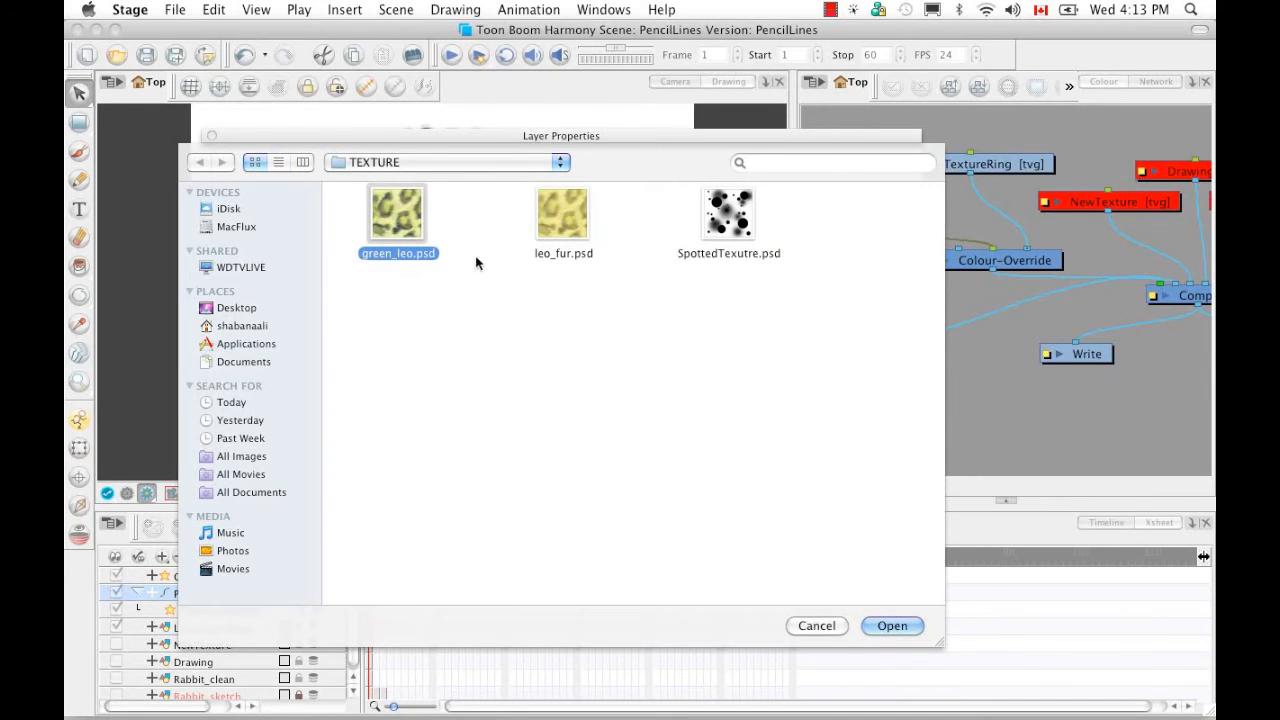
click(890, 625)
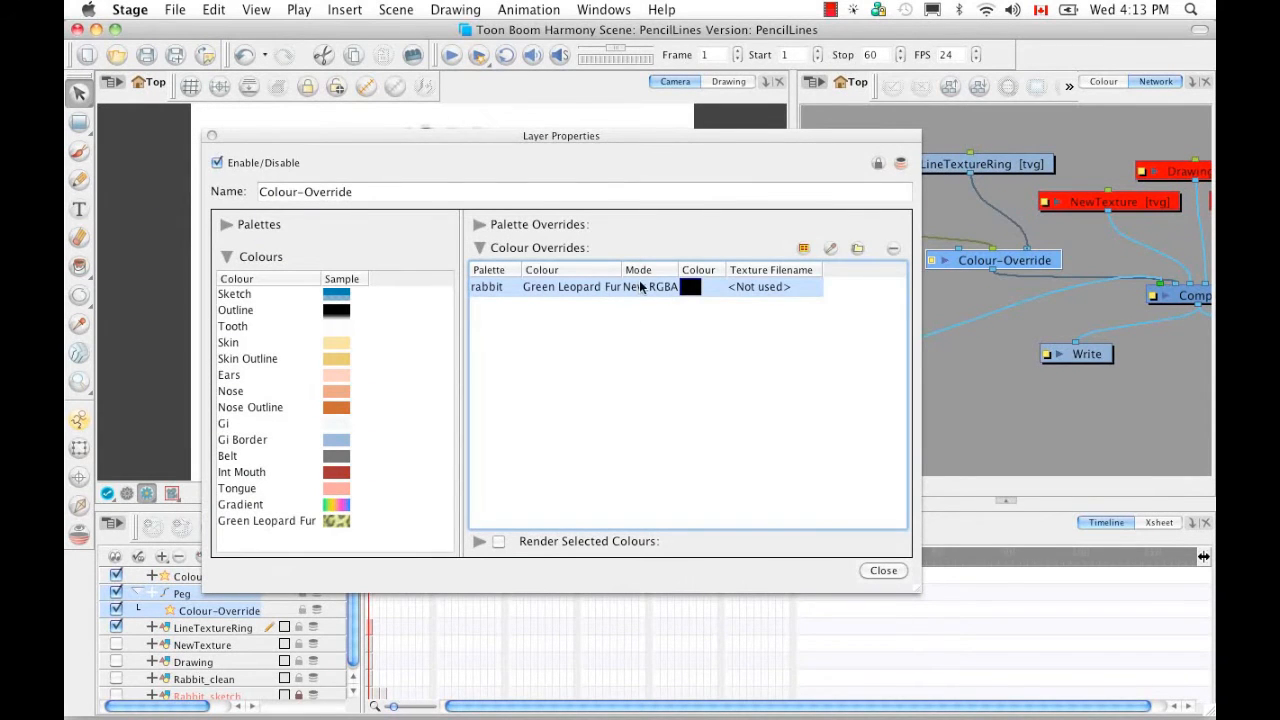
Set the Green Leopard Fur override mode to Modulate Pencil Texture Colour (replace transformation) and compare the ring in OpenGL and render views
click(640, 287)
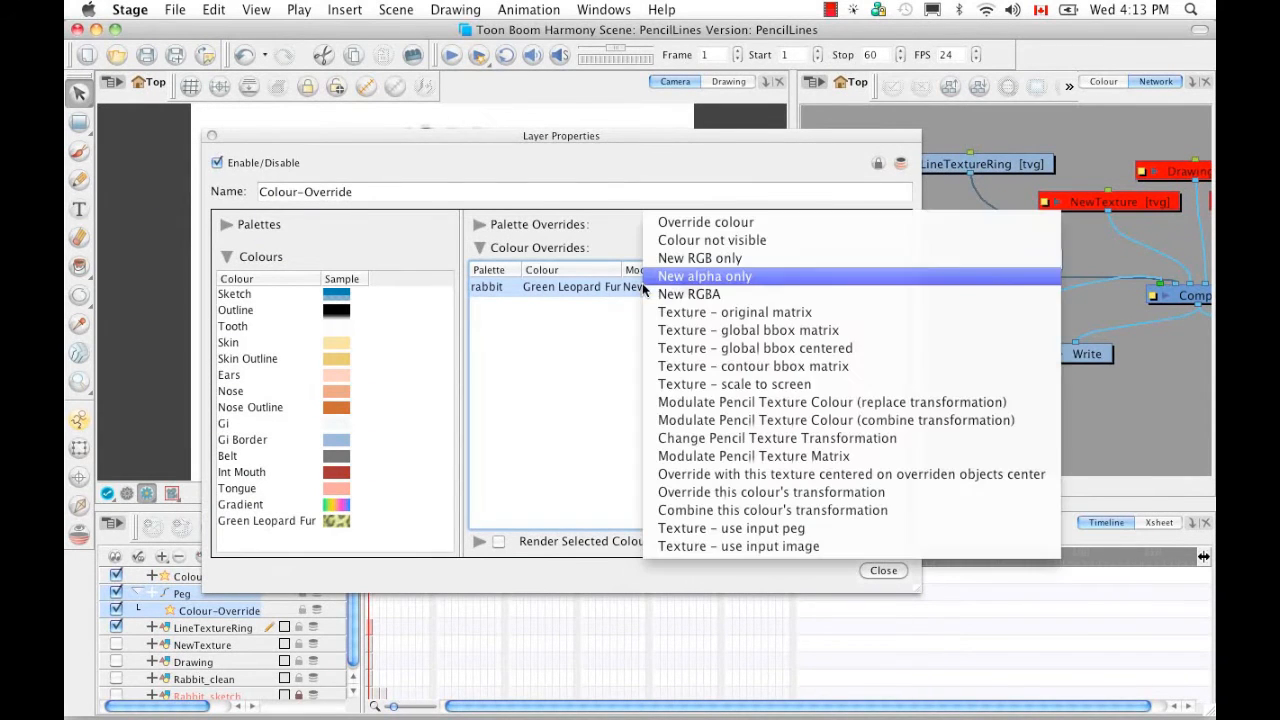
click(727, 402)
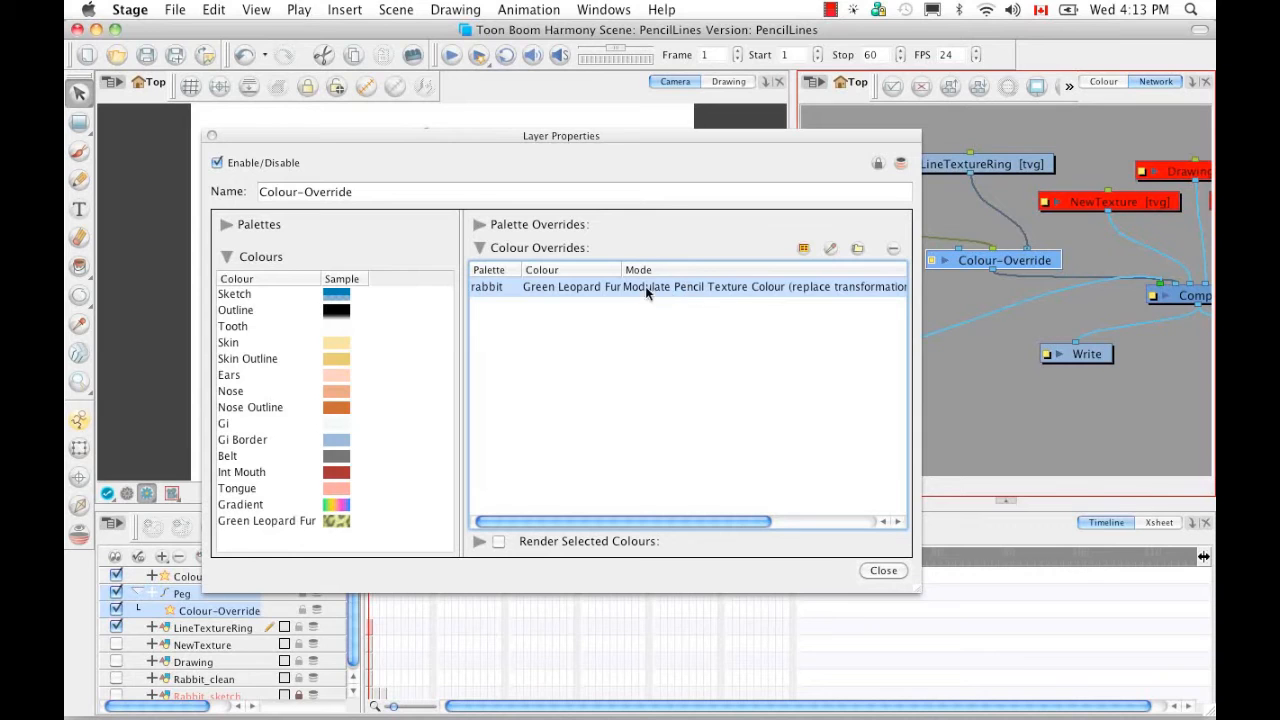
click(884, 571)
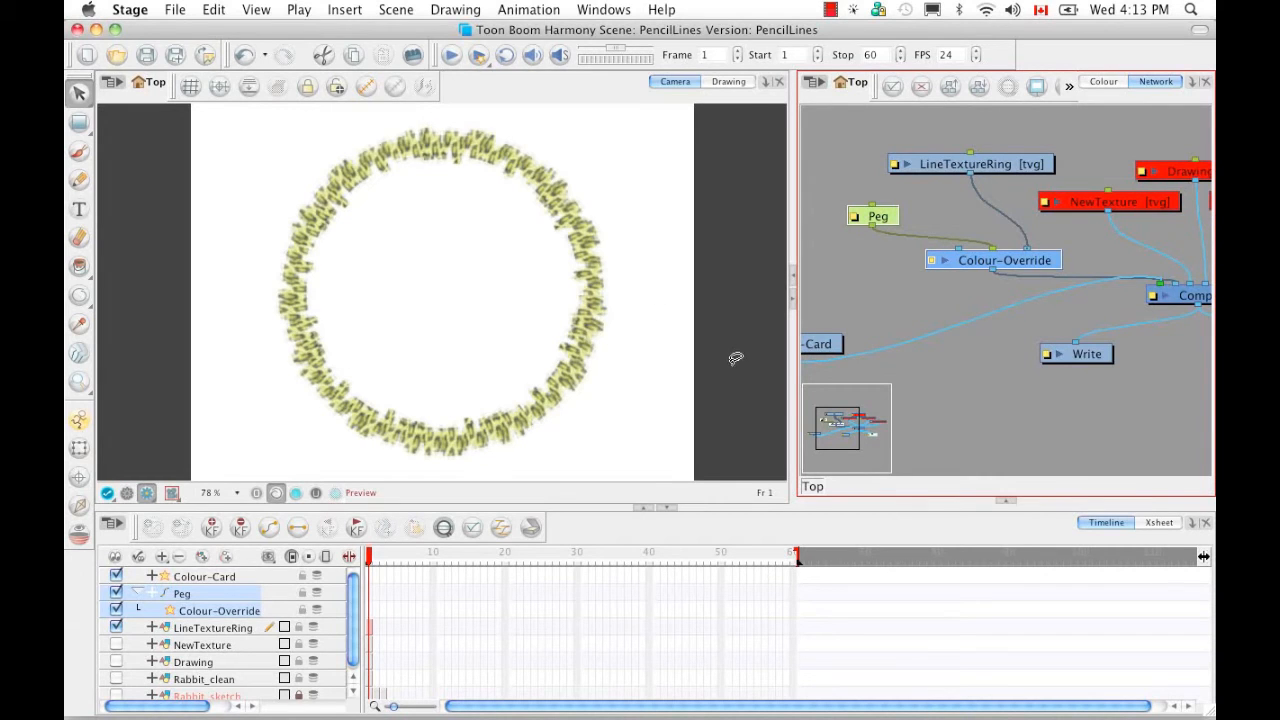
click(144, 494)
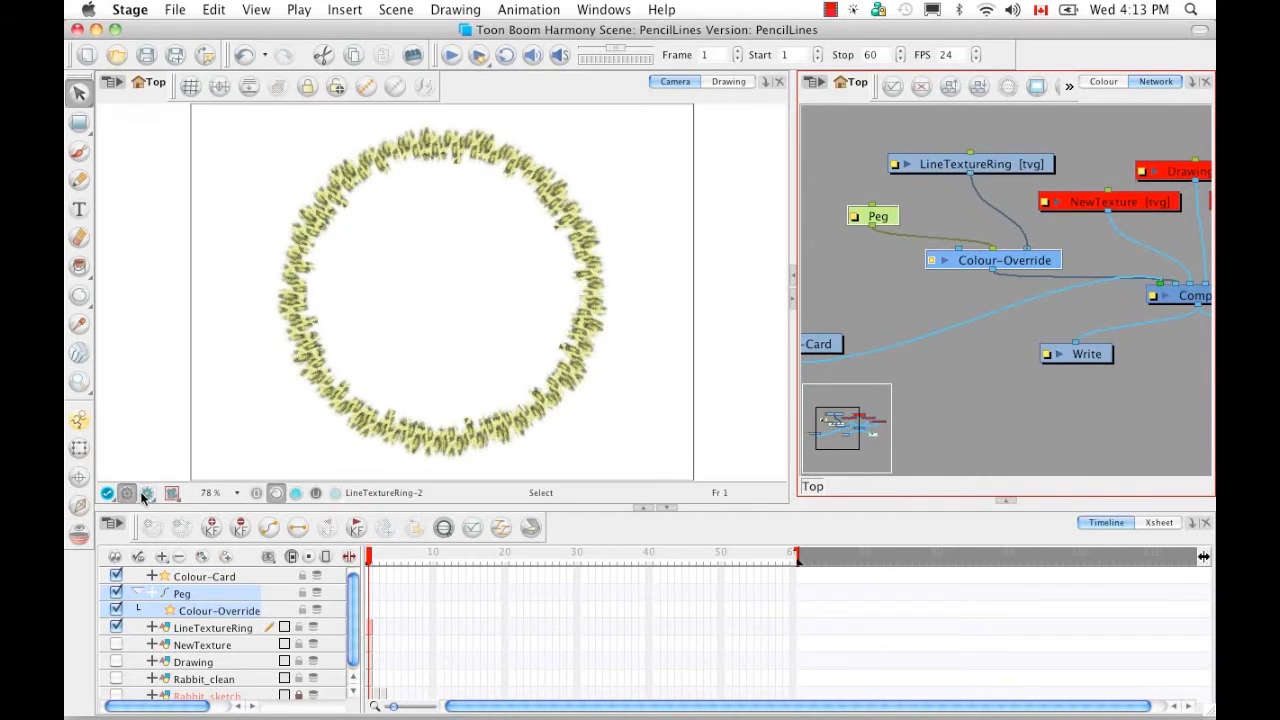
click(146, 494)
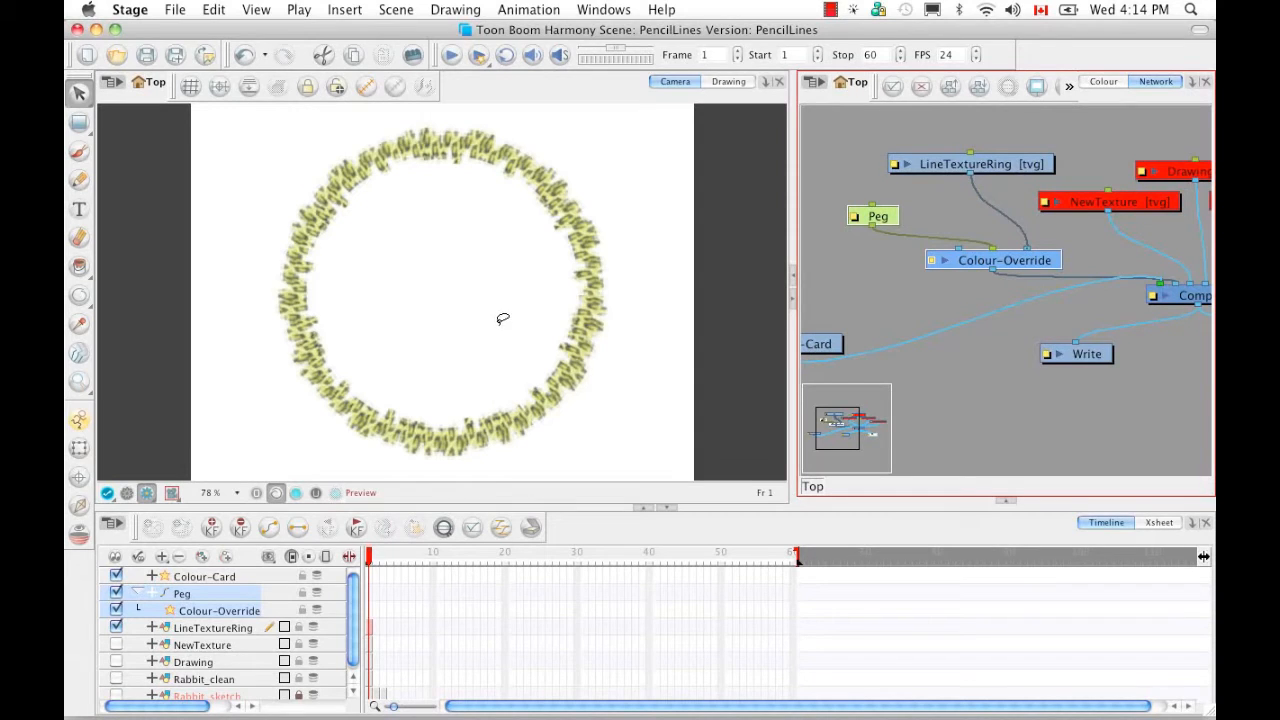
Show the Advanced Animation toolbar
click(605, 10)
mouse_move(690, 88)
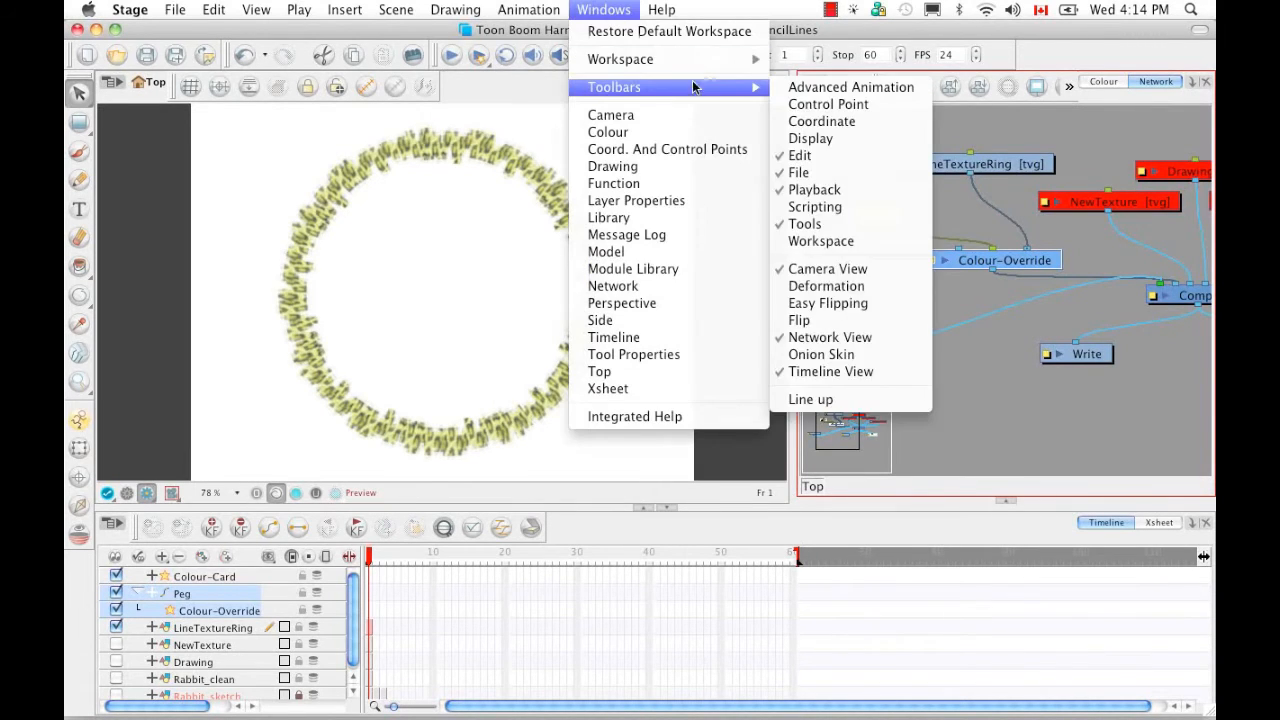
click(835, 90)
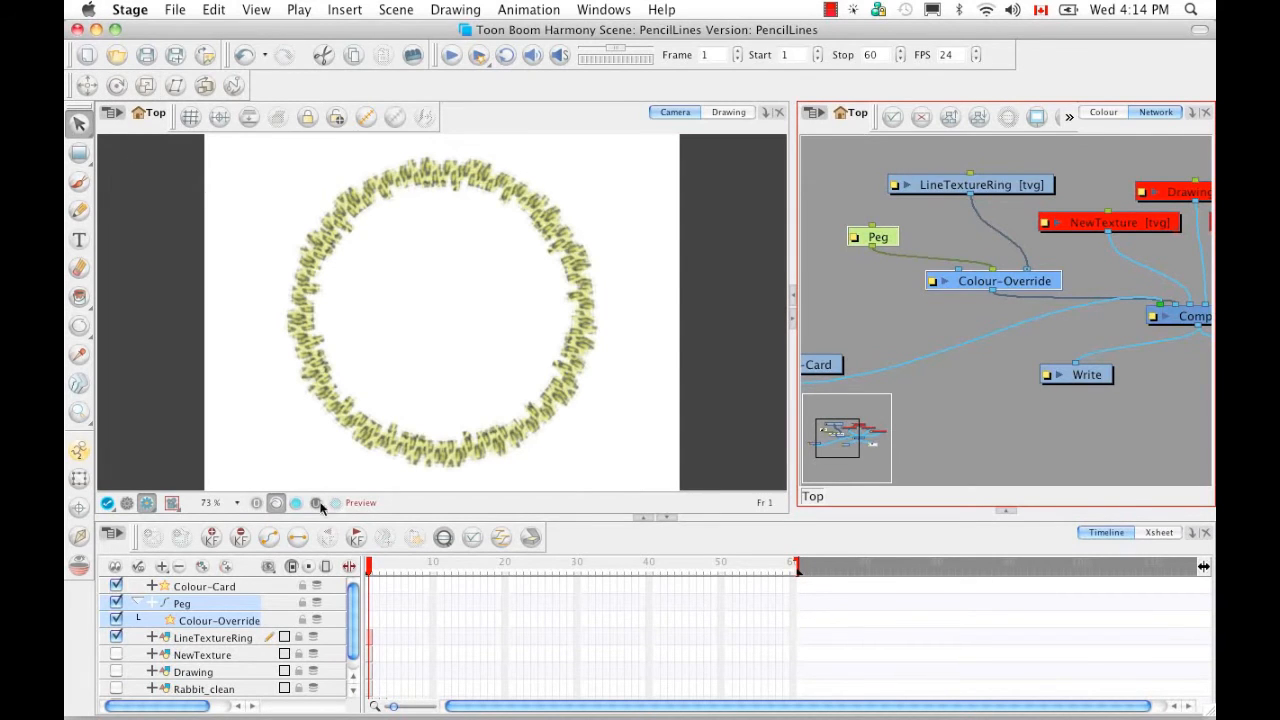
Extend the LineTextureRing drawing's exposure to frame 60 and return the playhead to frame 1
click(792, 634)
right_click(792, 633)
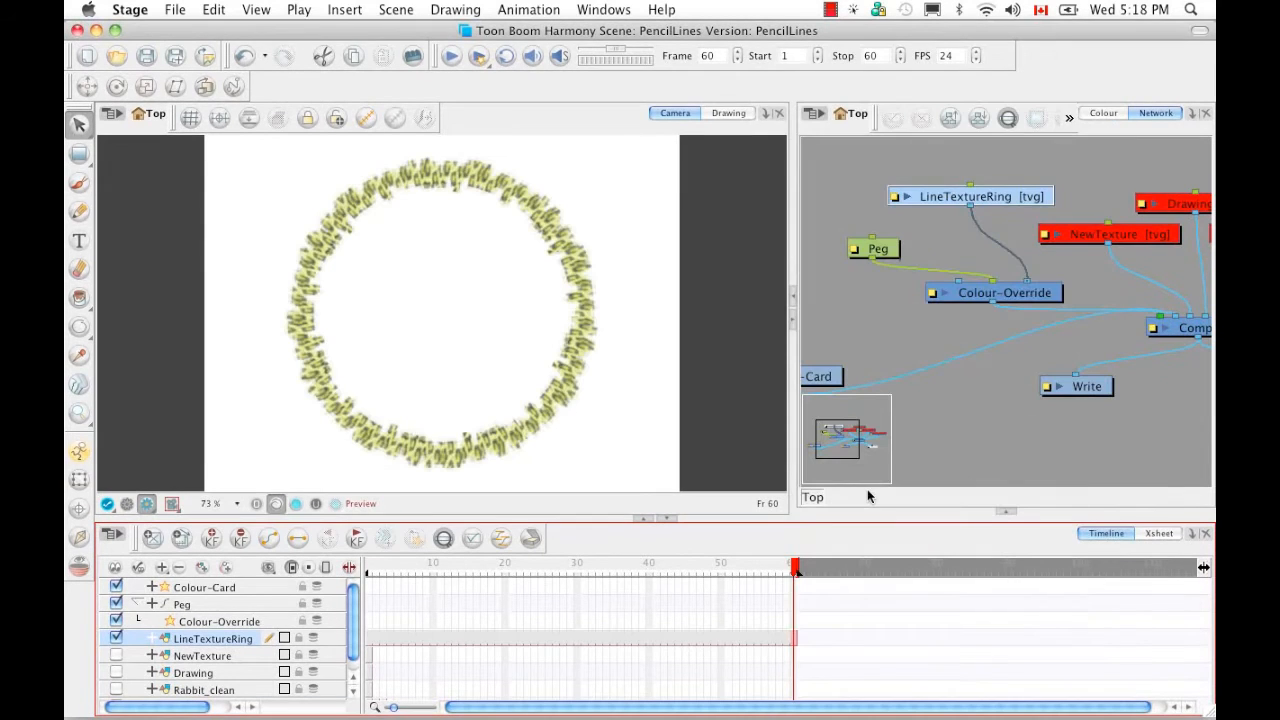
drag(798, 568, 363, 570)
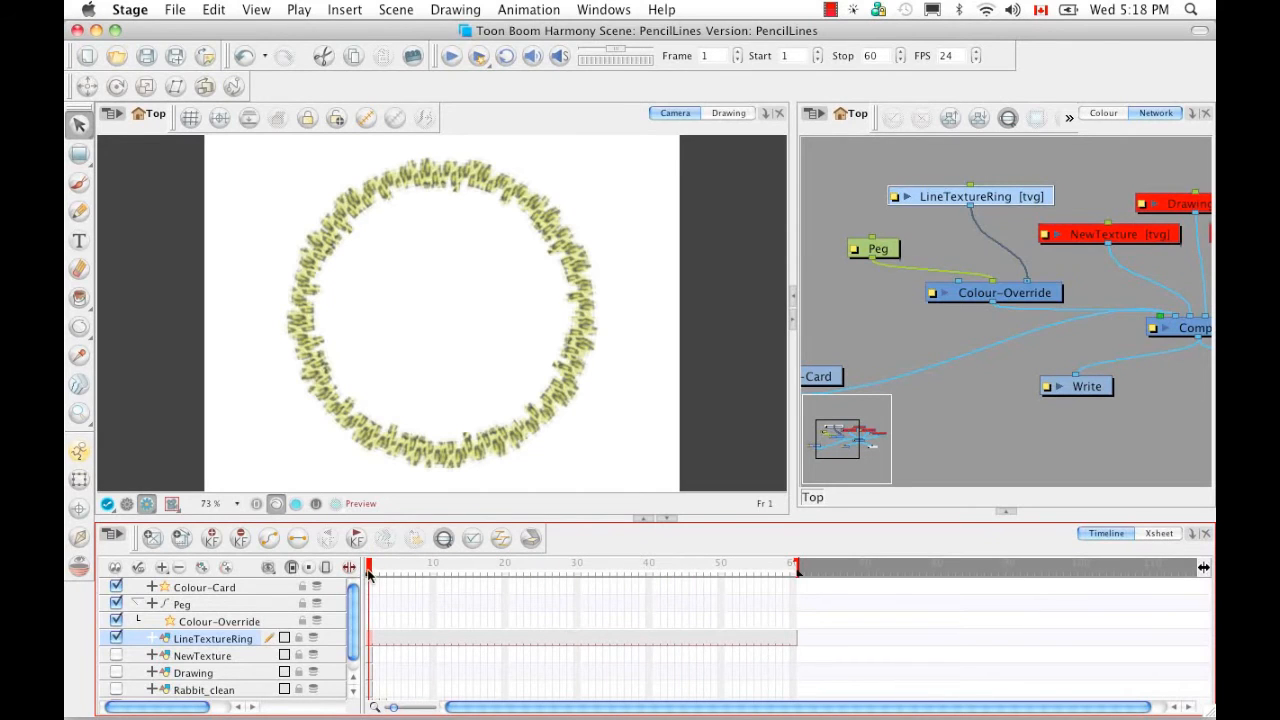
With animate mode on, keyframe the Peg at frames 1 and 10 and rotate it clockwise by about 120 degrees at frame 10
click(78, 454)
click(878, 251)
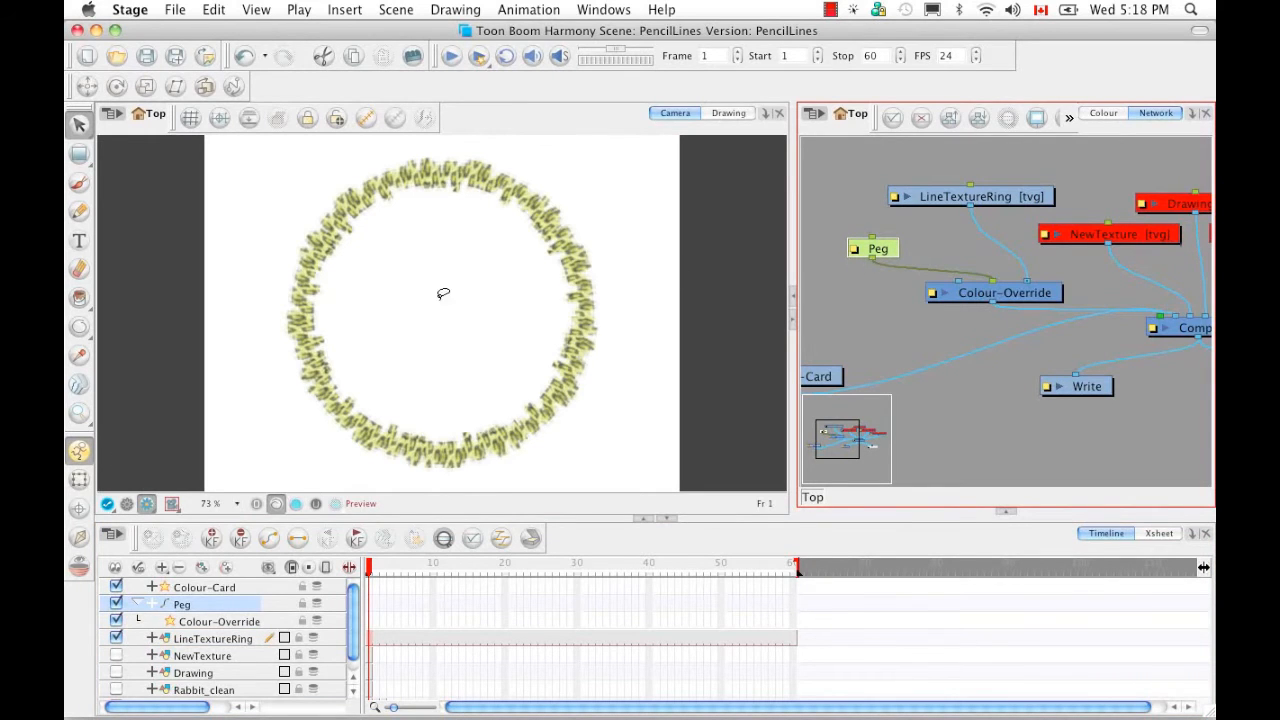
click(116, 89)
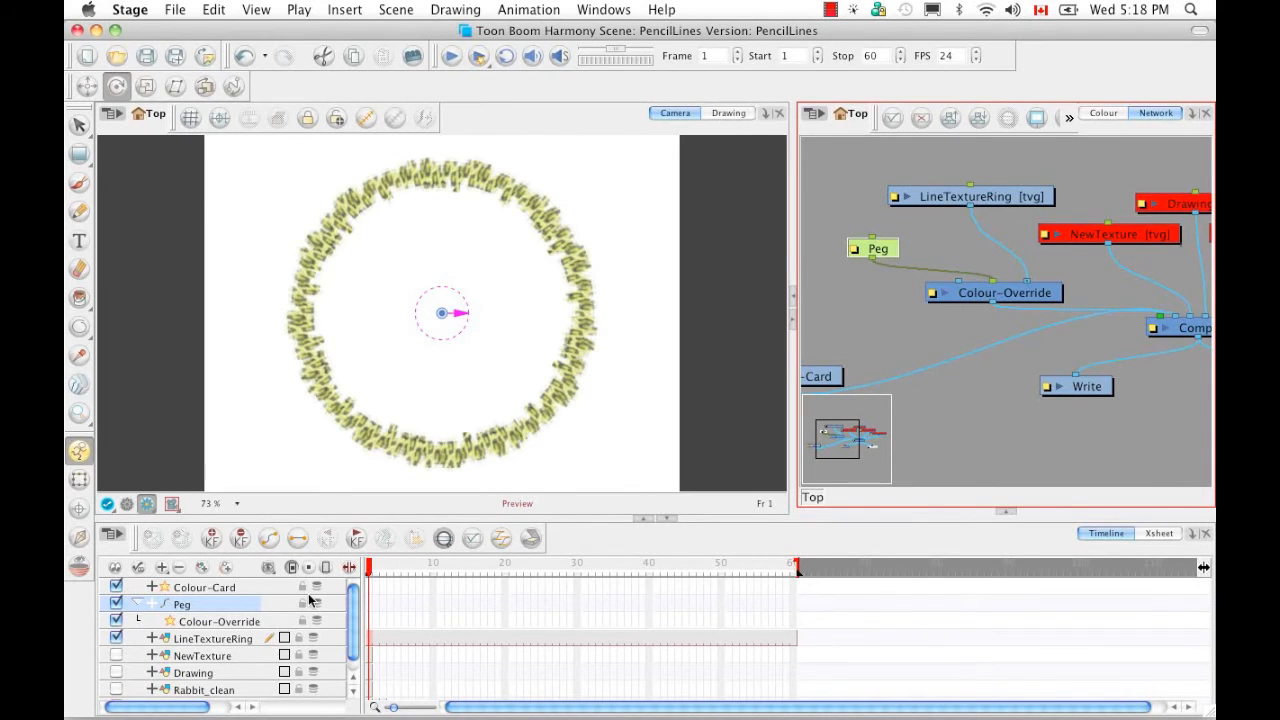
click(210, 540)
drag(372, 568, 435, 570)
click(210, 540)
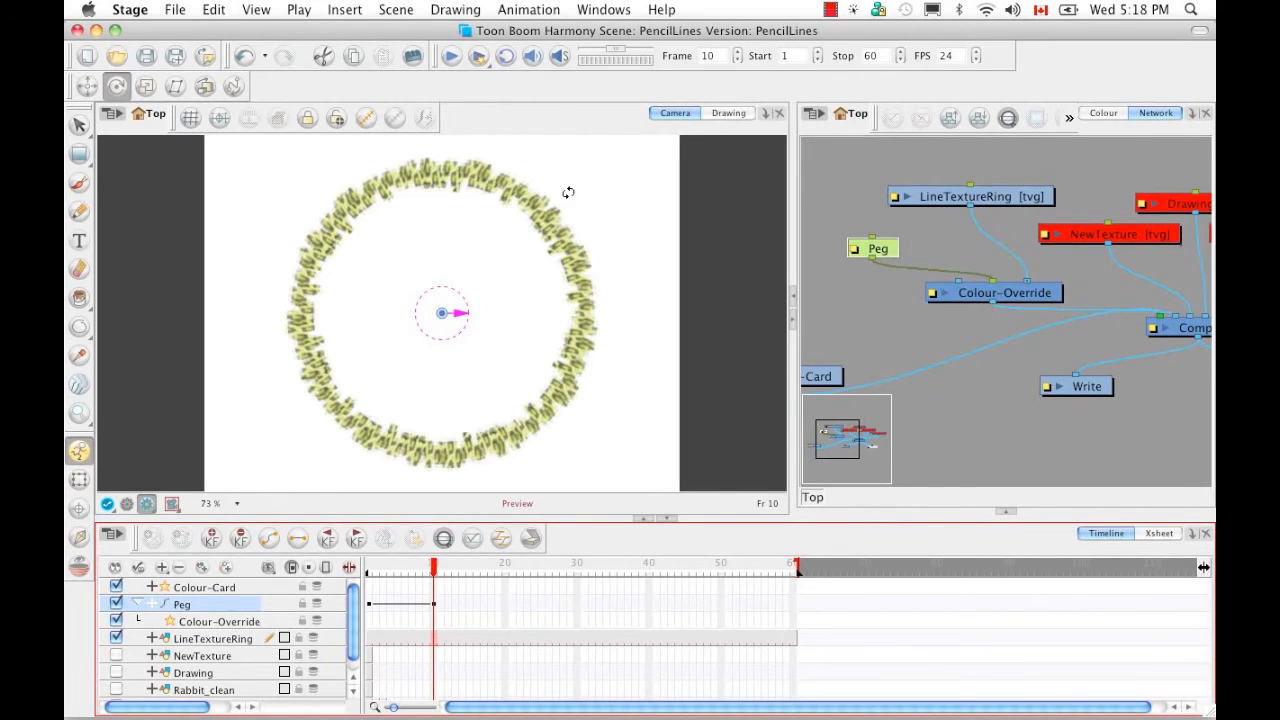
drag(456, 312, 427, 351)
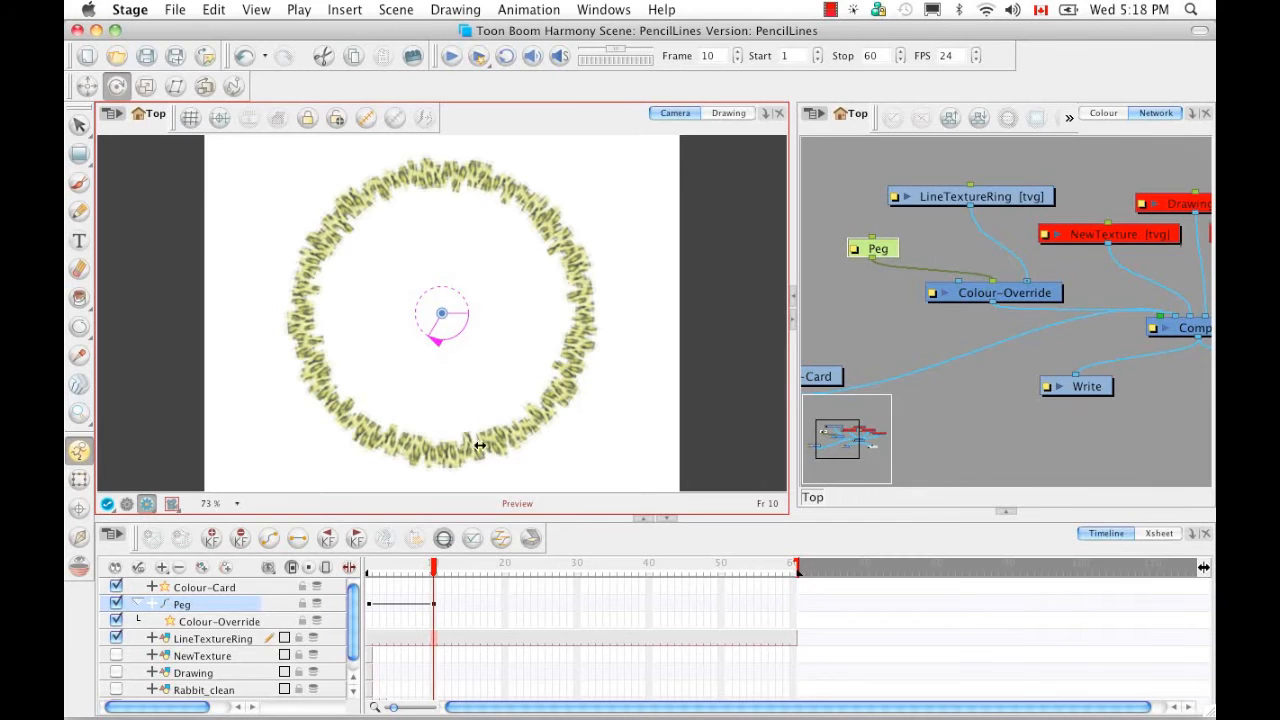
Scrub the timeline from frame 10 back to frame 1 to check the rotation of the ring's texture
mouse_move(433, 568)
mouse_down()
mouse_move(360, 570)
mouse_move(412, 572)
mouse_up()
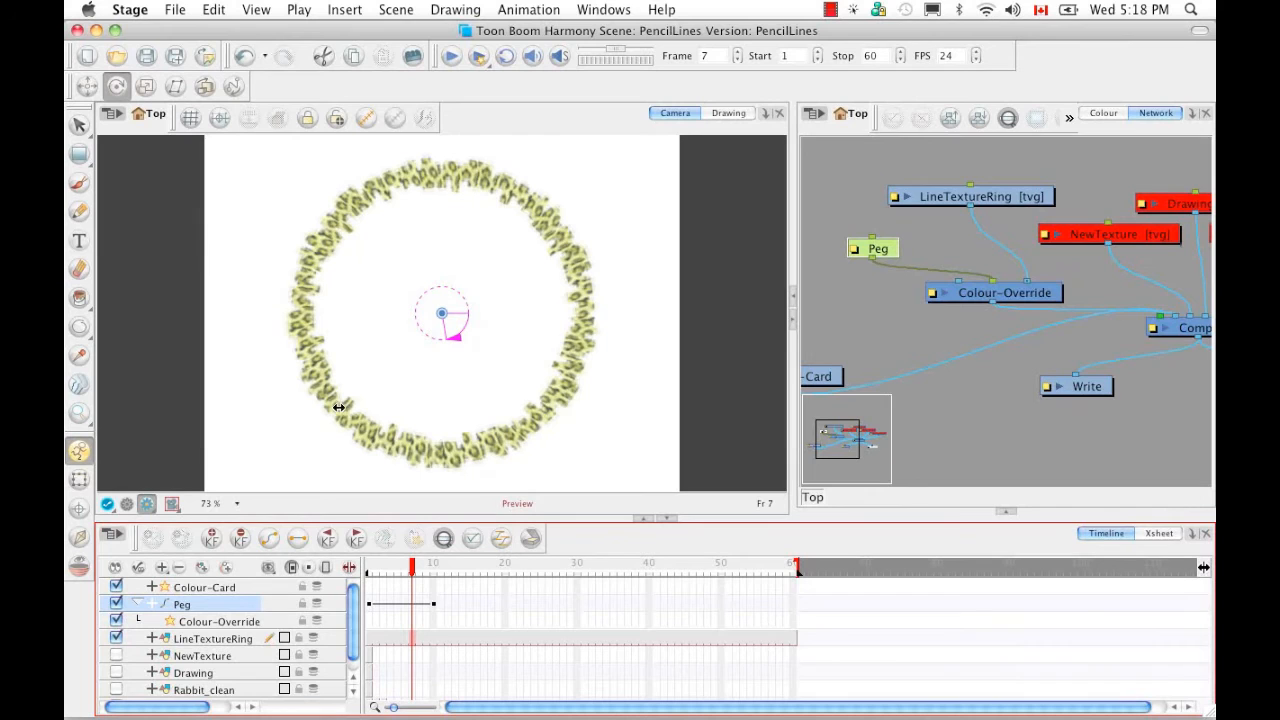
drag(406, 572, 369, 571)
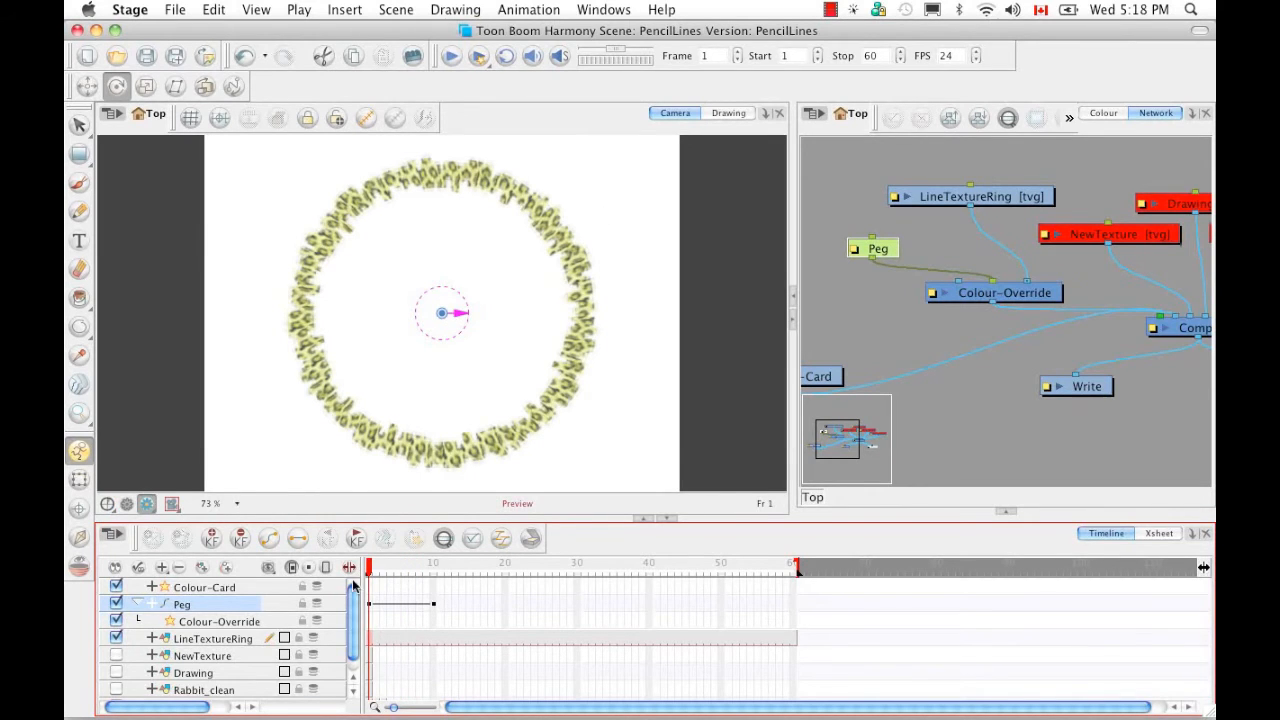
Return the camera to OpenGL view and try the Edit Gradient/Texture tool on the LineTextureRing drawing
click(127, 504)
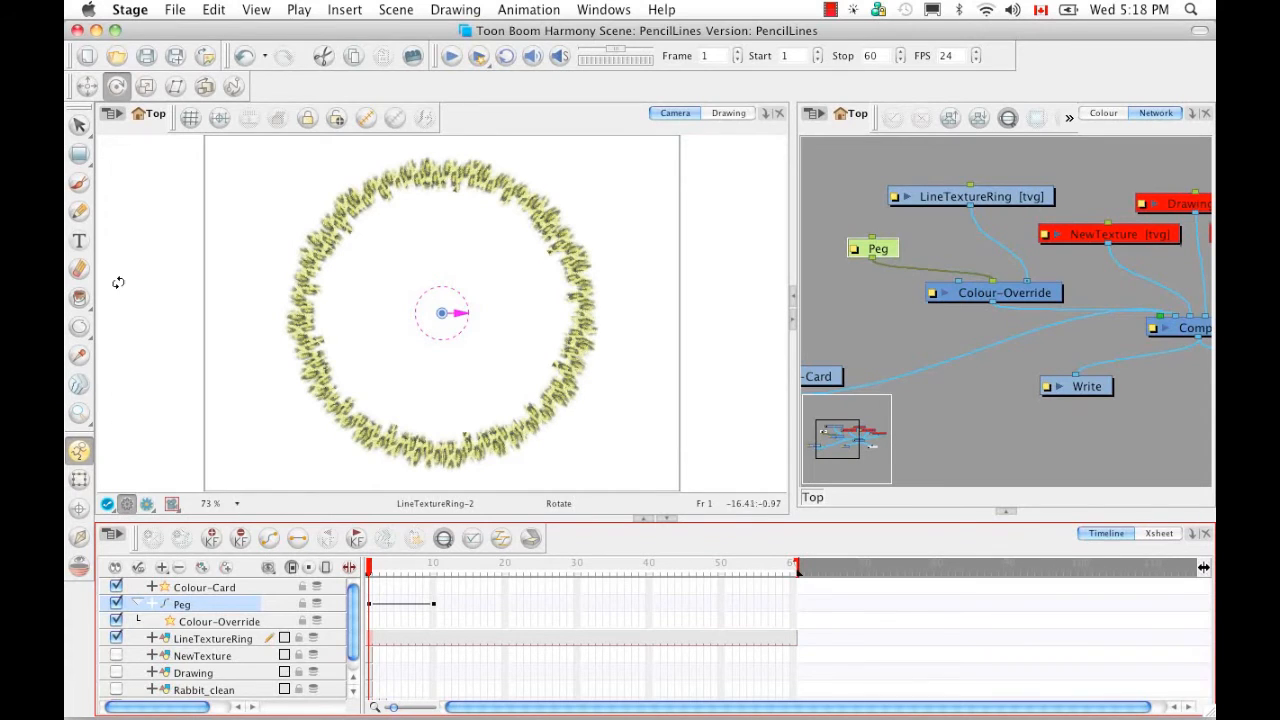
click(80, 155)
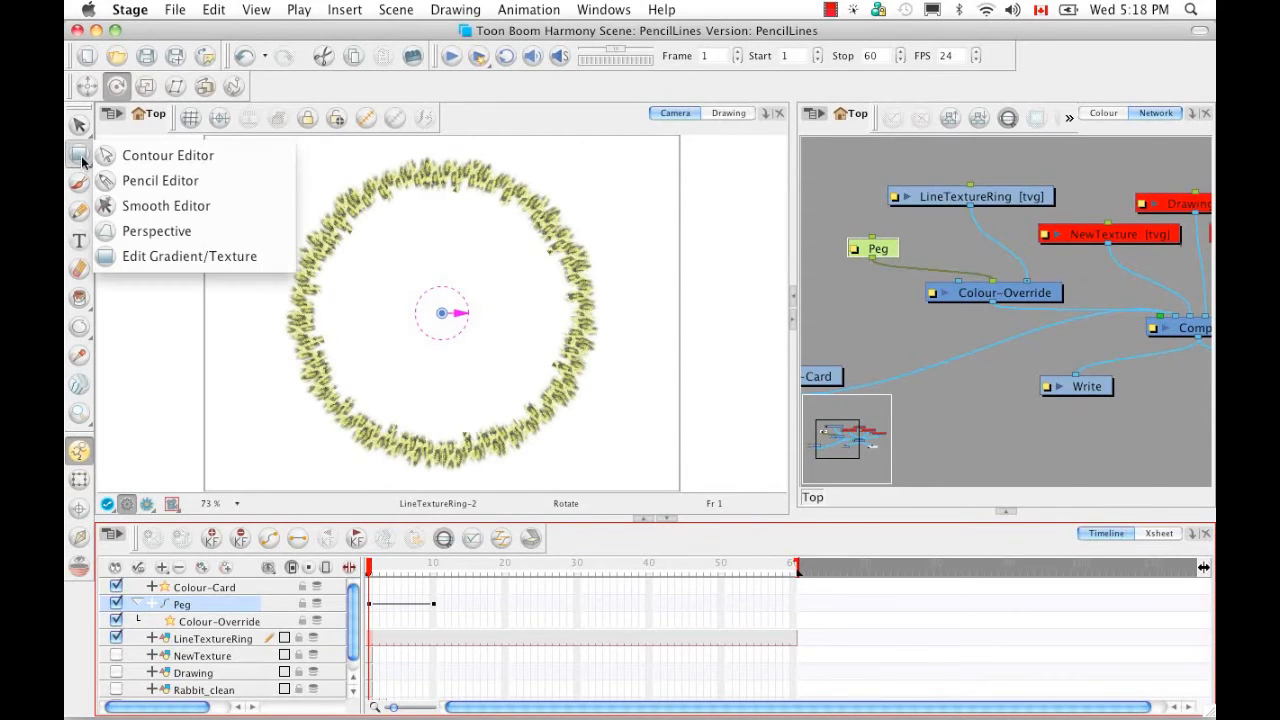
click(160, 257)
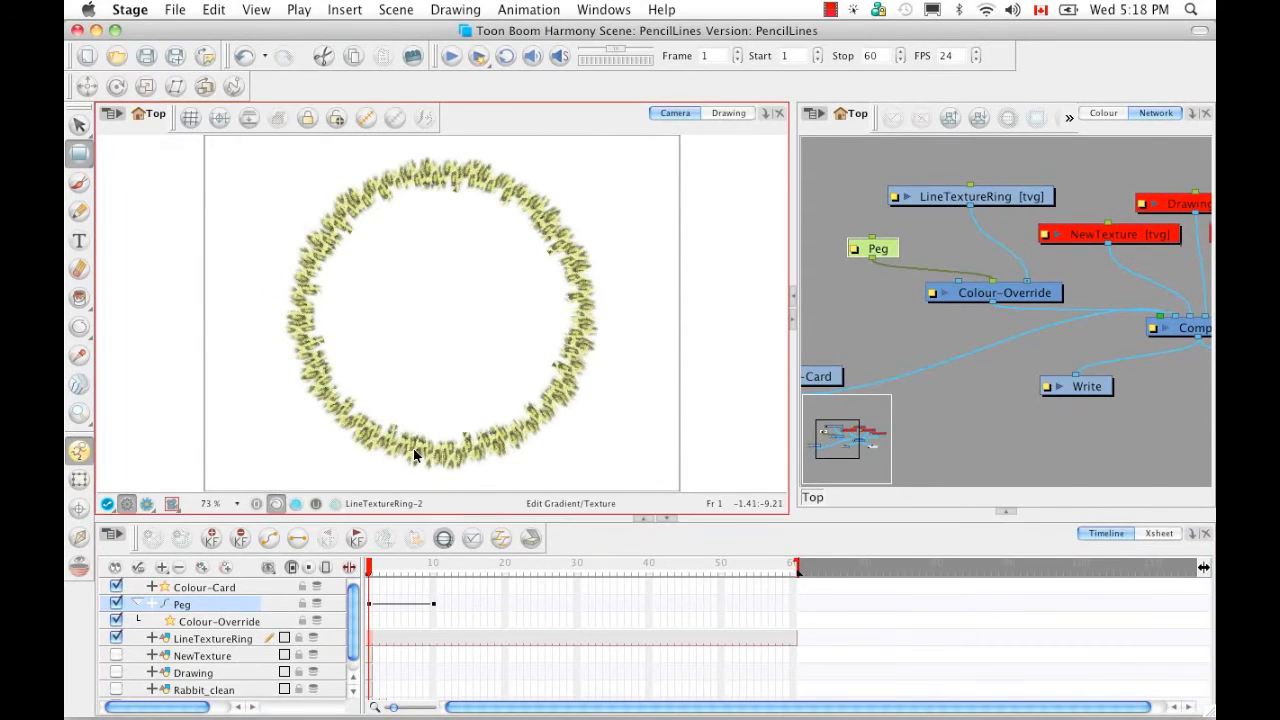
click(232, 638)
click(384, 446)
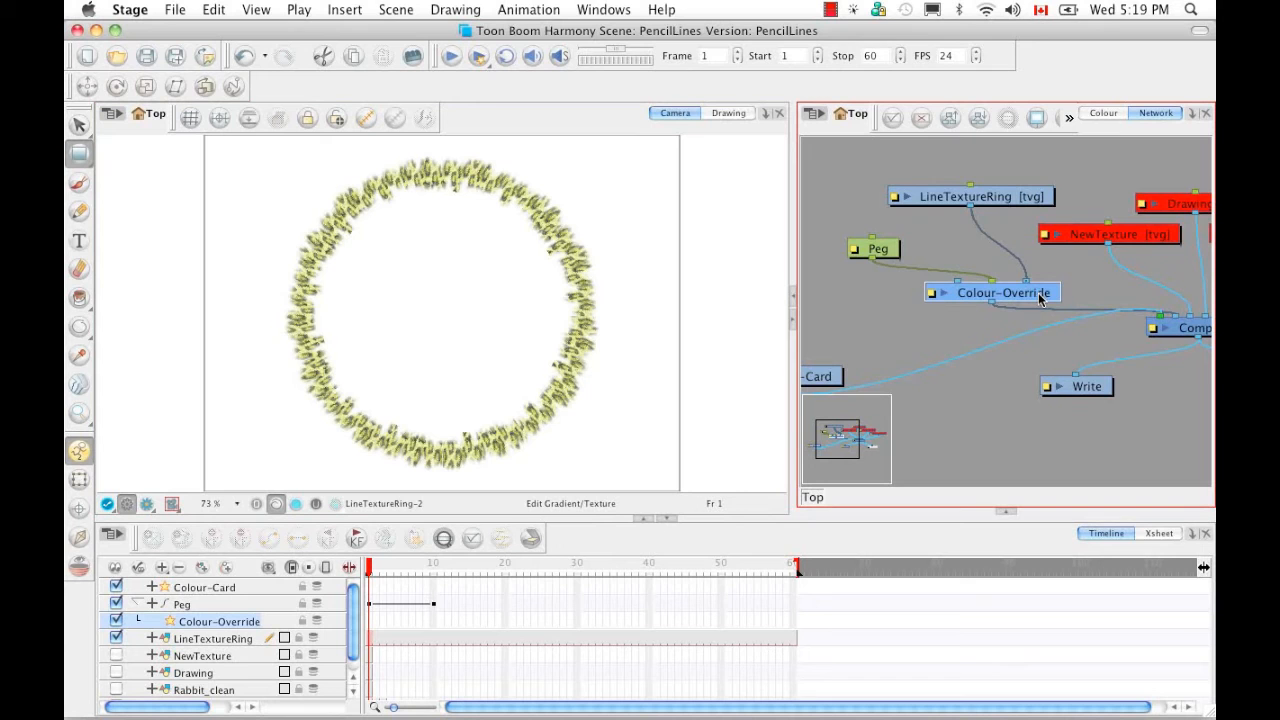
Detach the Colour-Override module from the network and select the ring's line to display its texture handles
drag(1036, 292, 1028, 292)
click(460, 455)
click(461, 454)
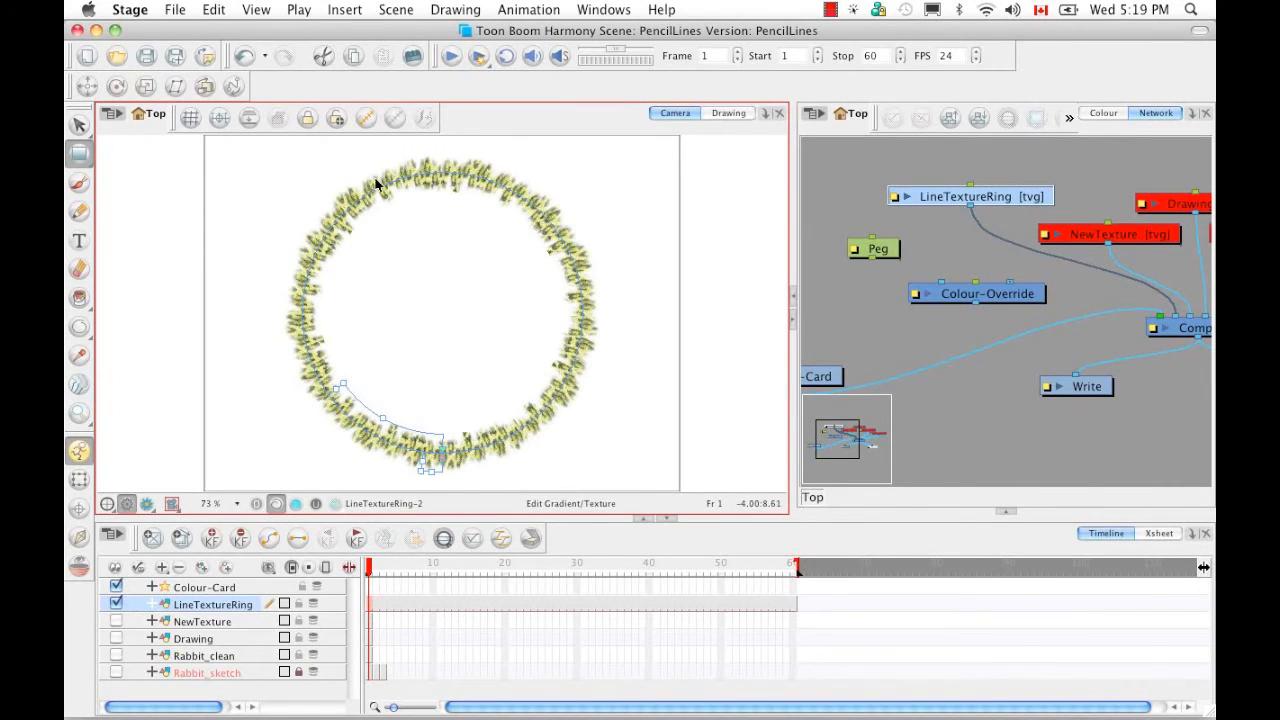
Try stretching the ring's texture by extending its outer texture handle far along the line, and undo the stretch
key(super+z)
drag(419, 469, 264, 243)
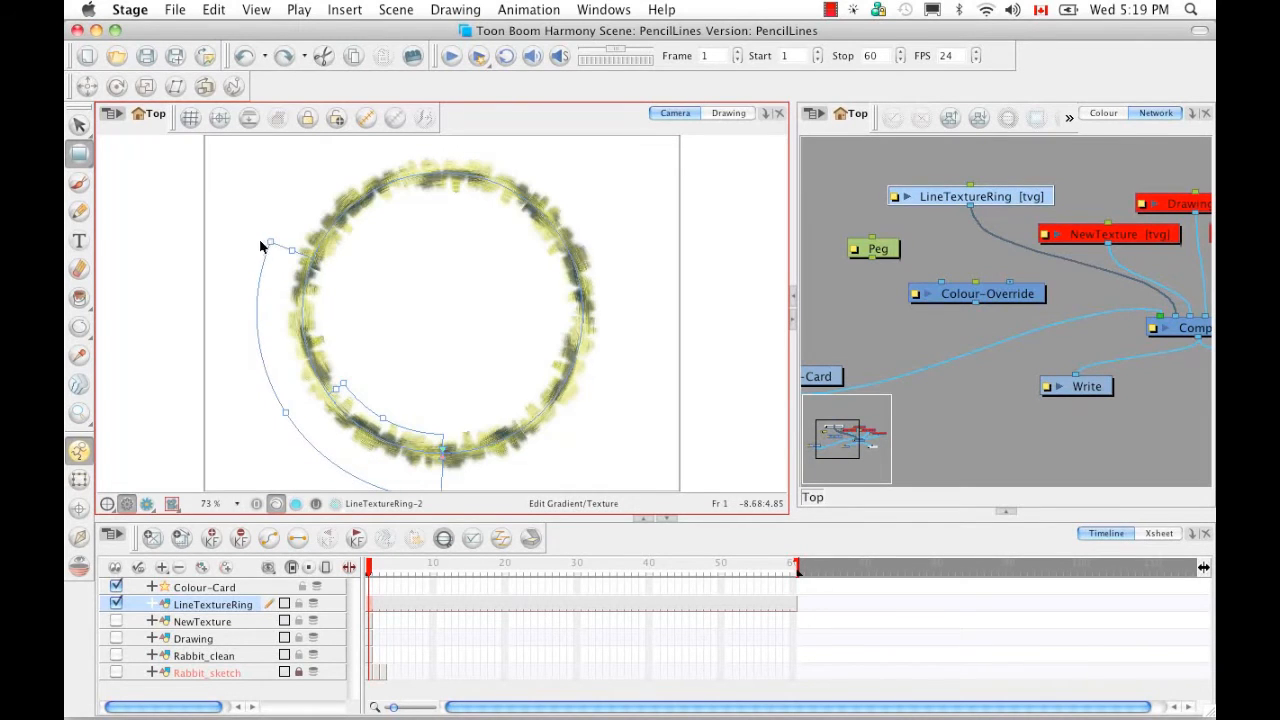
key(super+z)
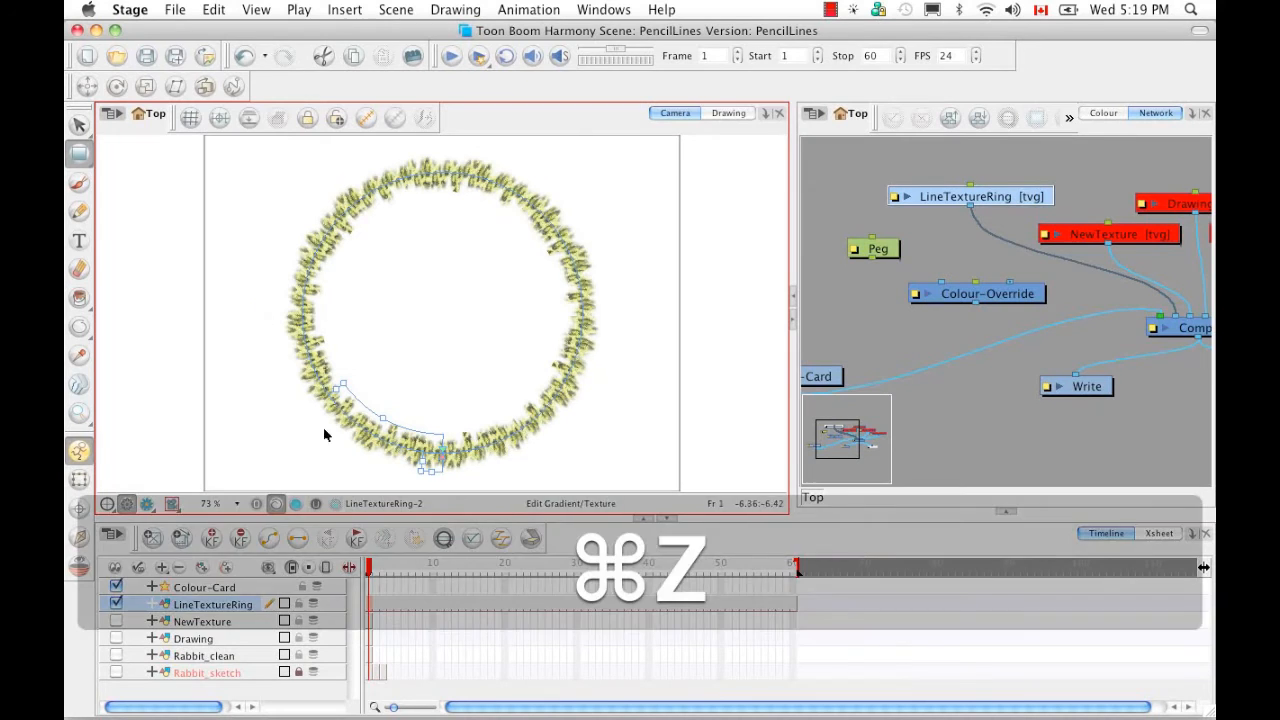
Adjust the outer texture handle along the lower part of the ring to reproportion the leopard spots, and preview the rendered result
drag(357, 440, 322, 402)
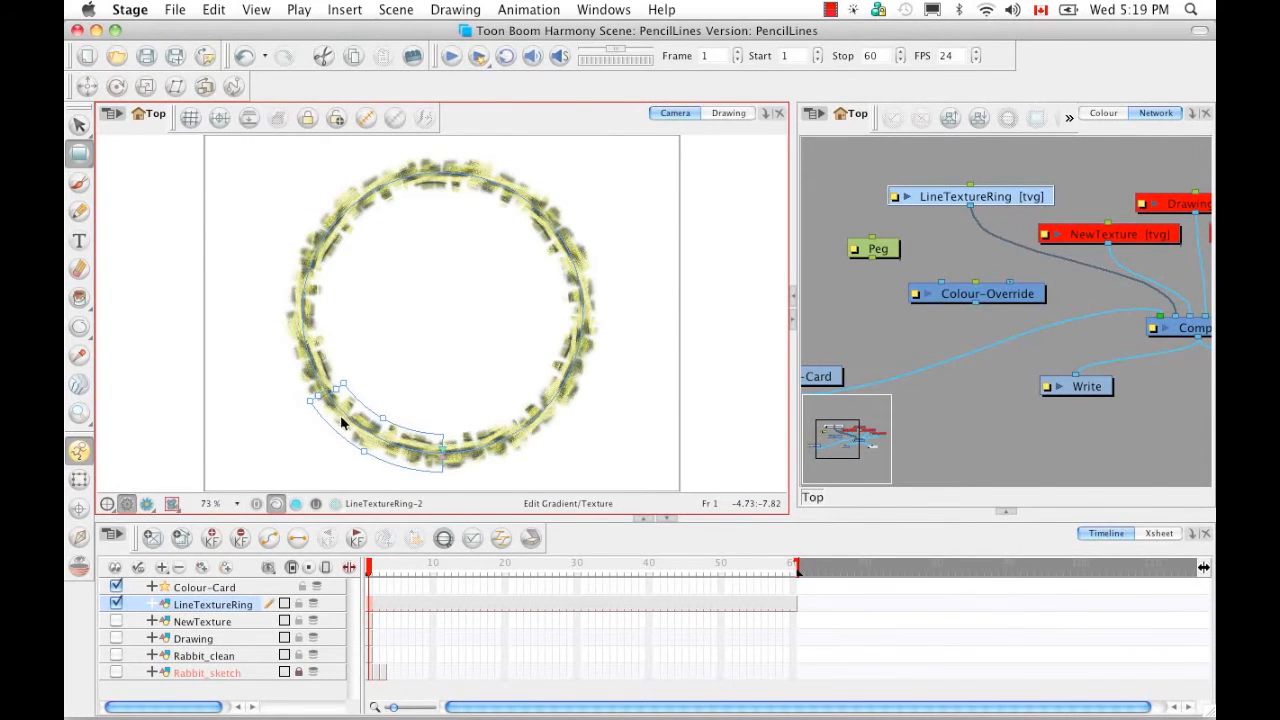
drag(322, 402, 391, 449)
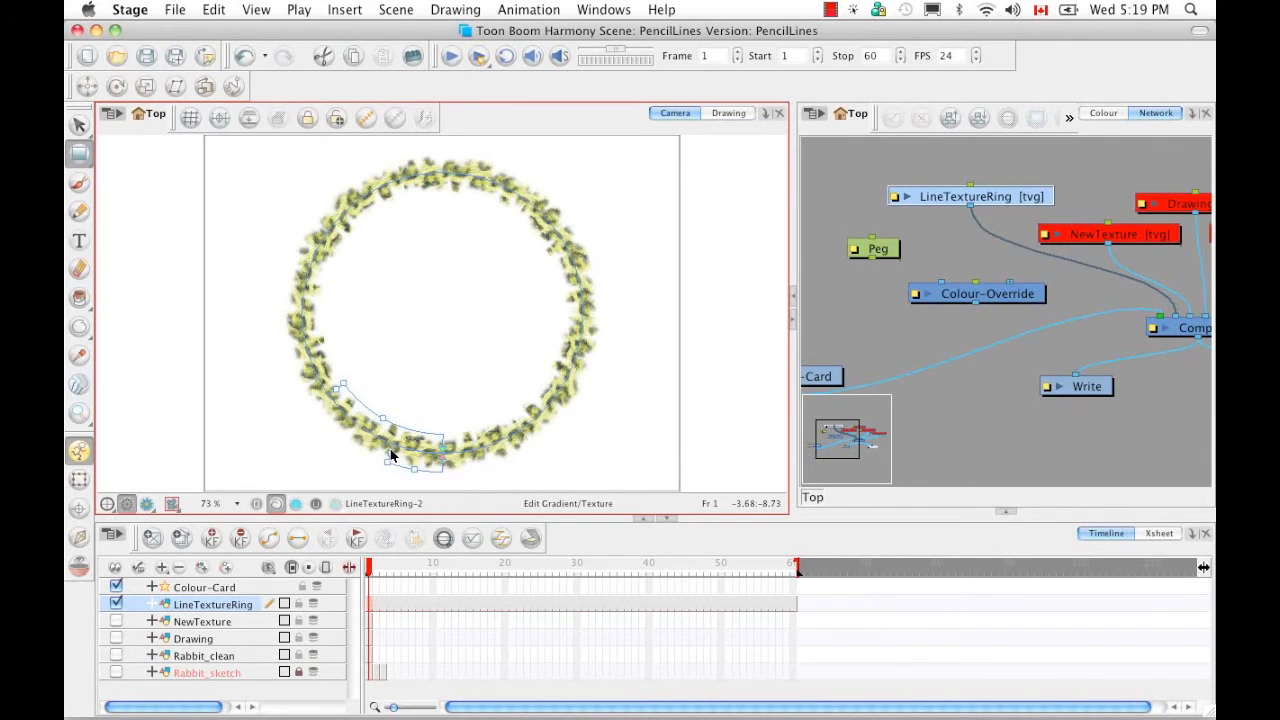
click(449, 372)
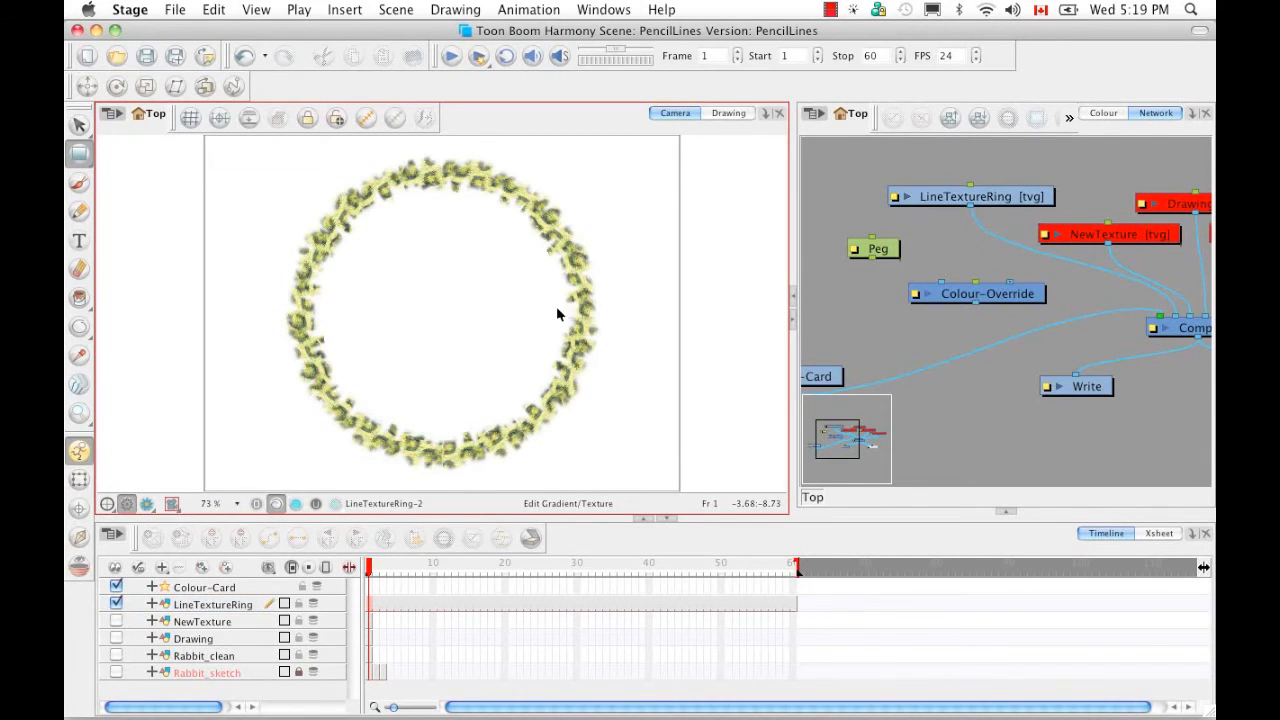
click(147, 505)
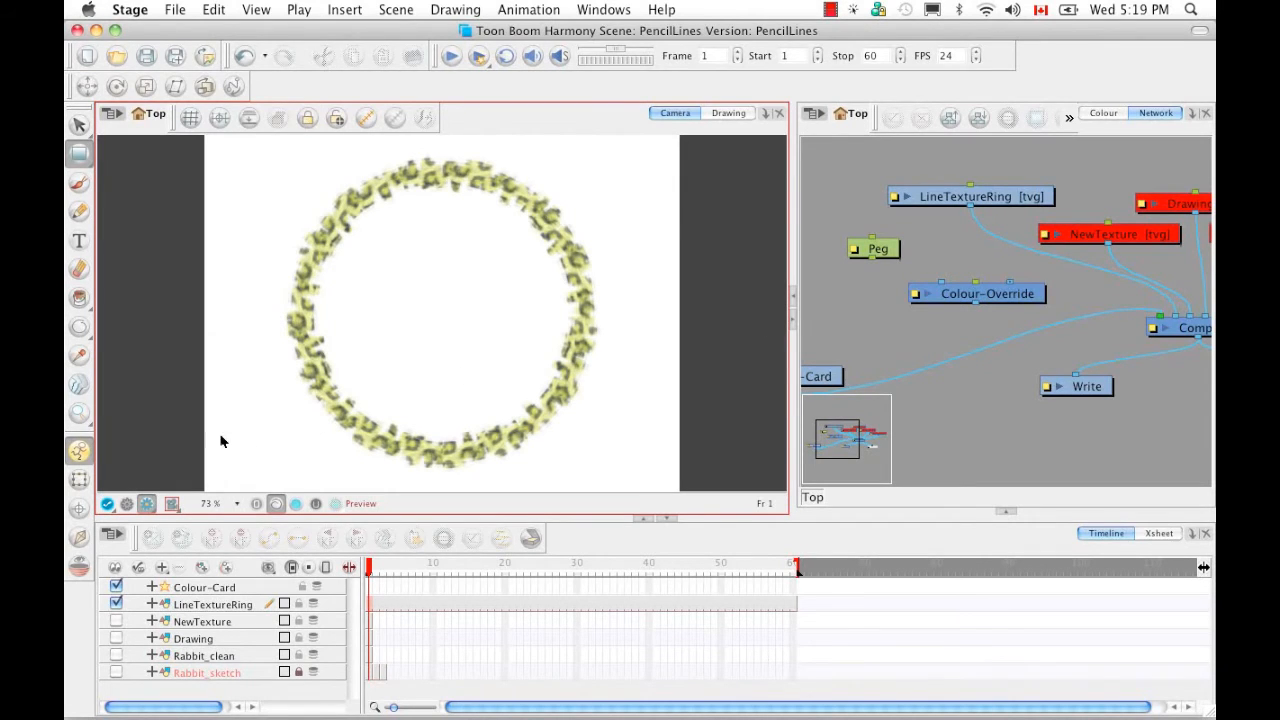
Reinsert the Colour-Override module between LineTextureRing and the composite with the Peg attached, and go to frame 10
click(1022, 296)
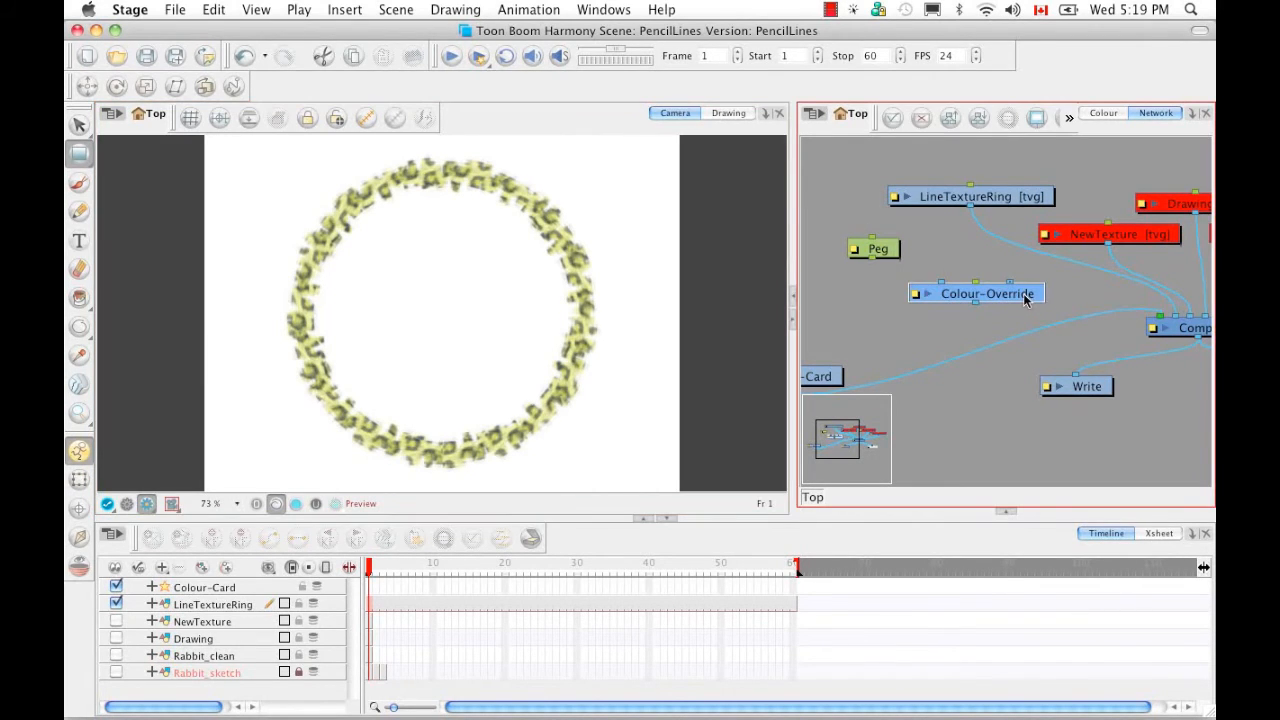
drag(1025, 299, 998, 270)
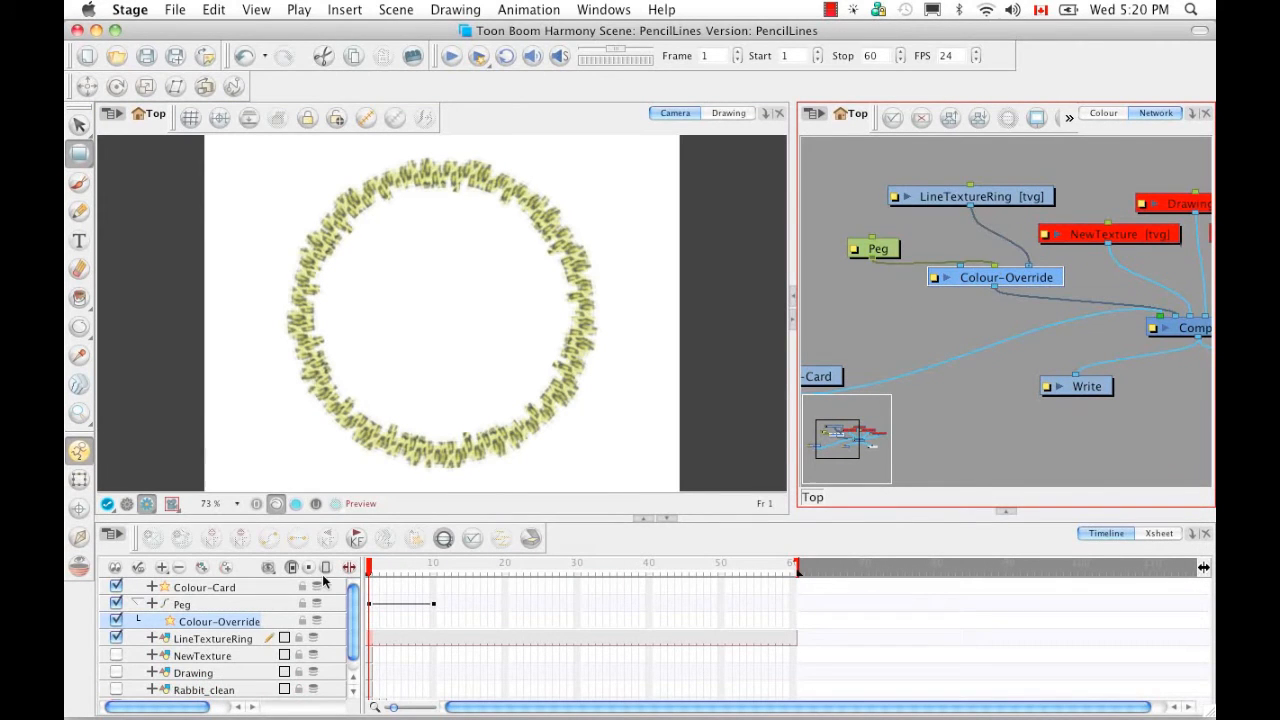
drag(372, 567, 436, 567)
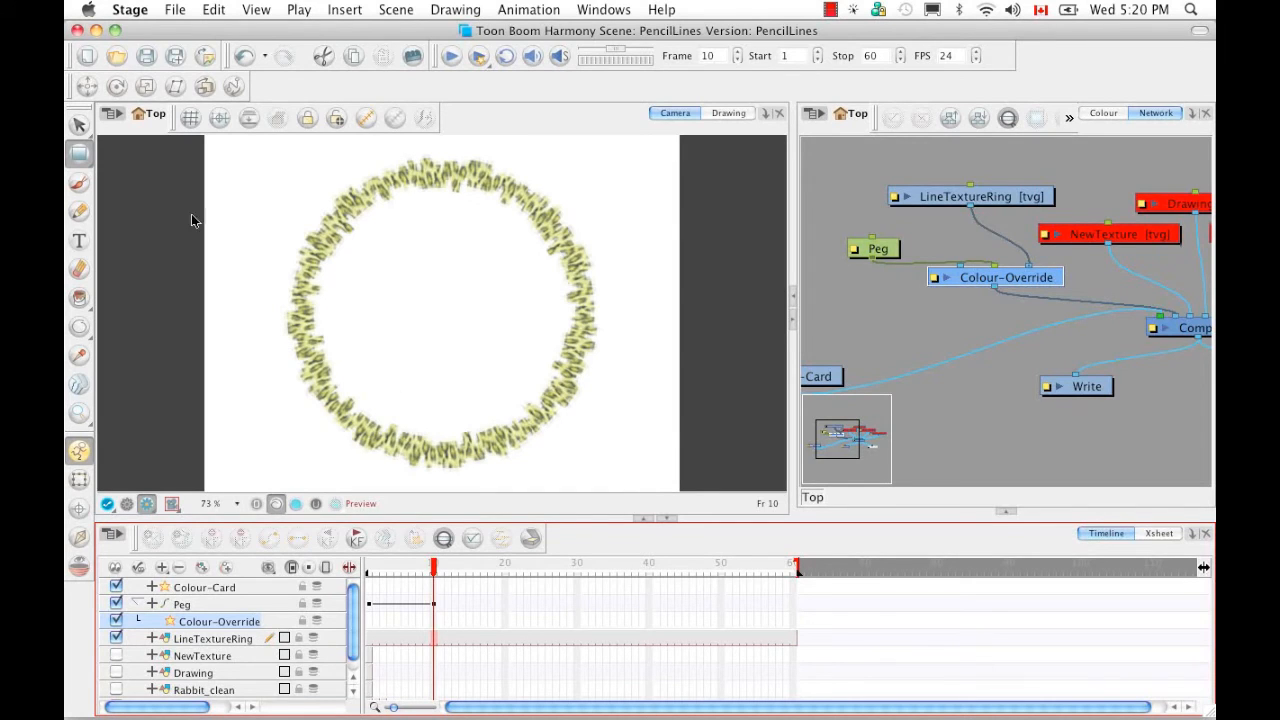
Compare the ring's texture at frame 10 in OpenGL view and in render view
click(78, 157)
click(126, 504)
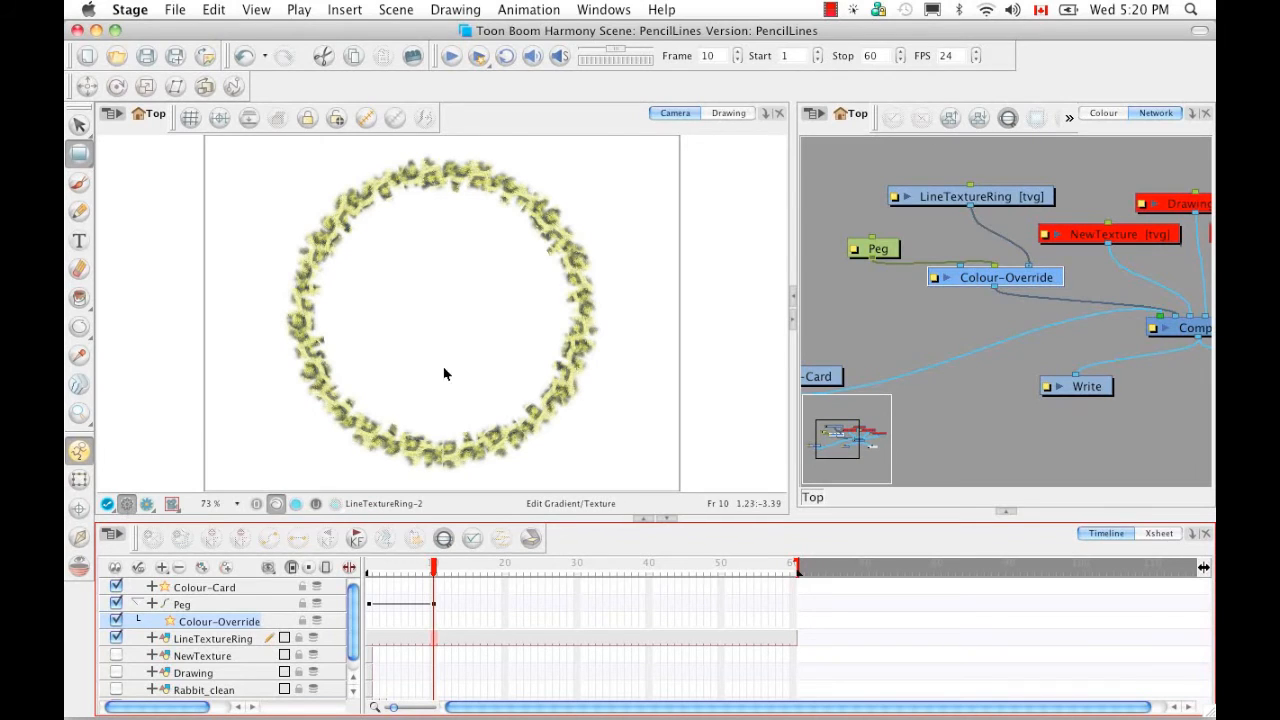
click(145, 503)
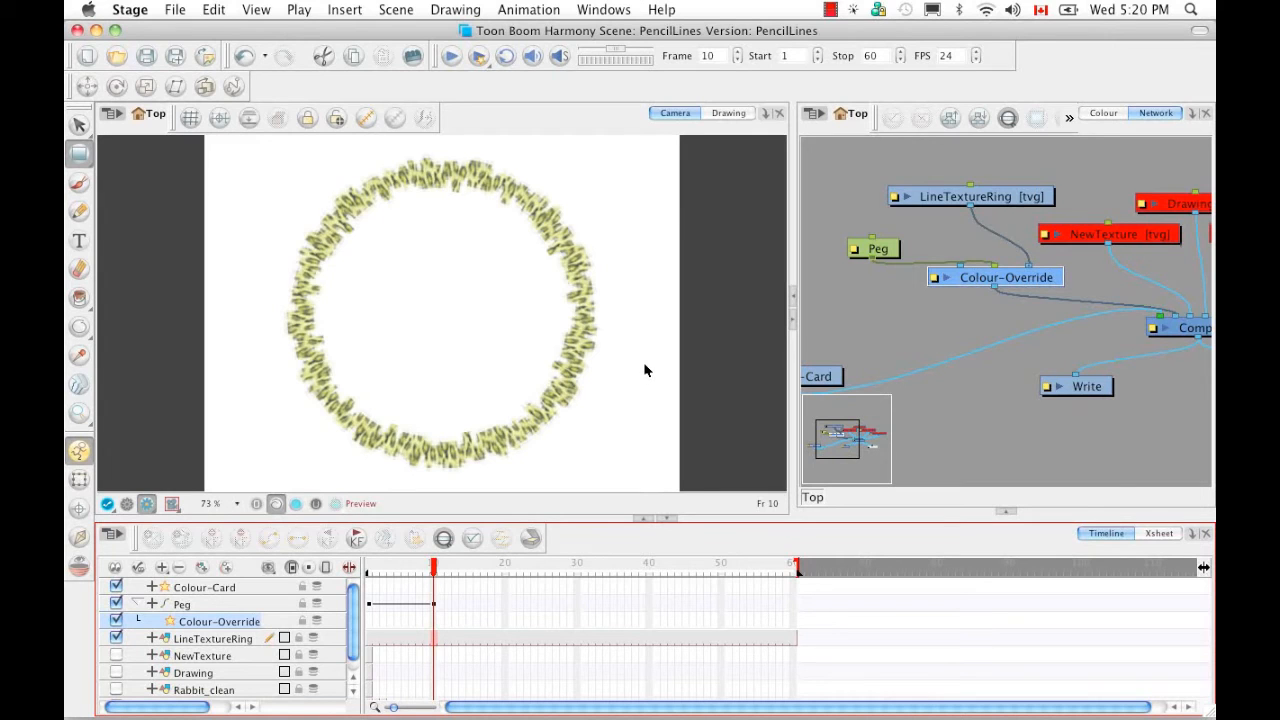
Set the Green Leopard Fur override's mode to Modulate Pencil Texture Colour (combine transformation) and compare the OpenGL and render views
click(934, 279)
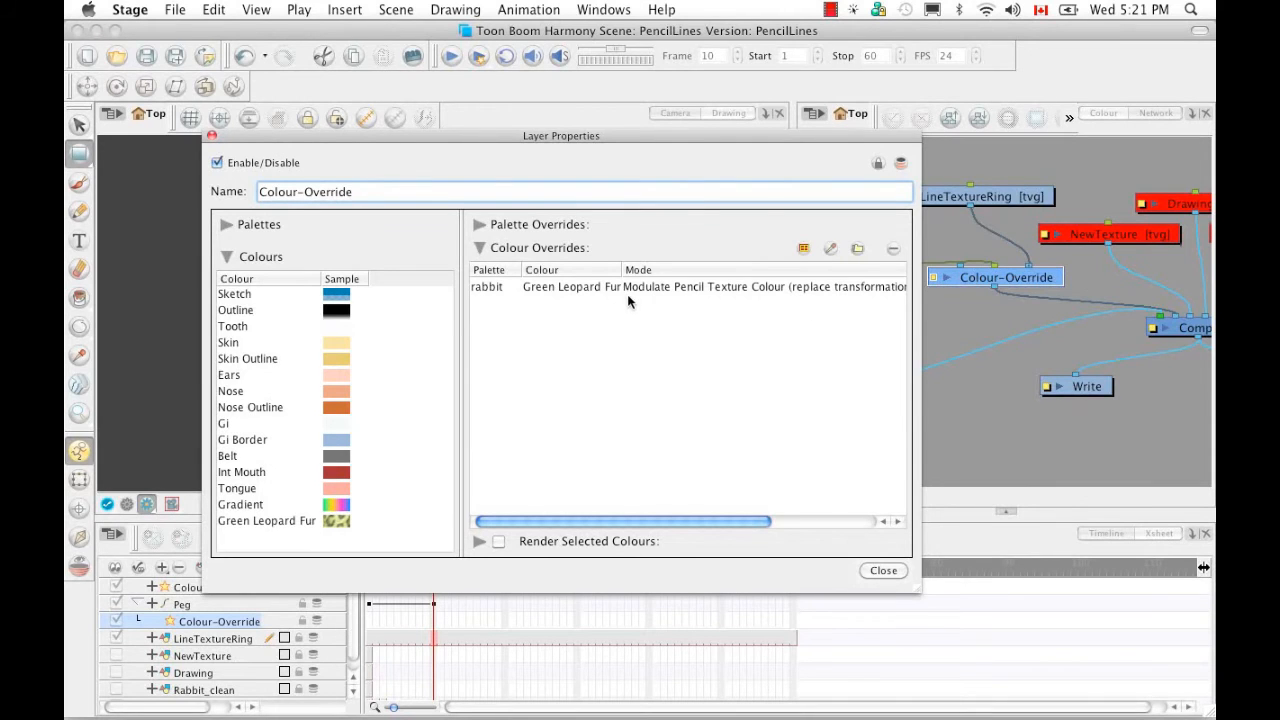
click(732, 513)
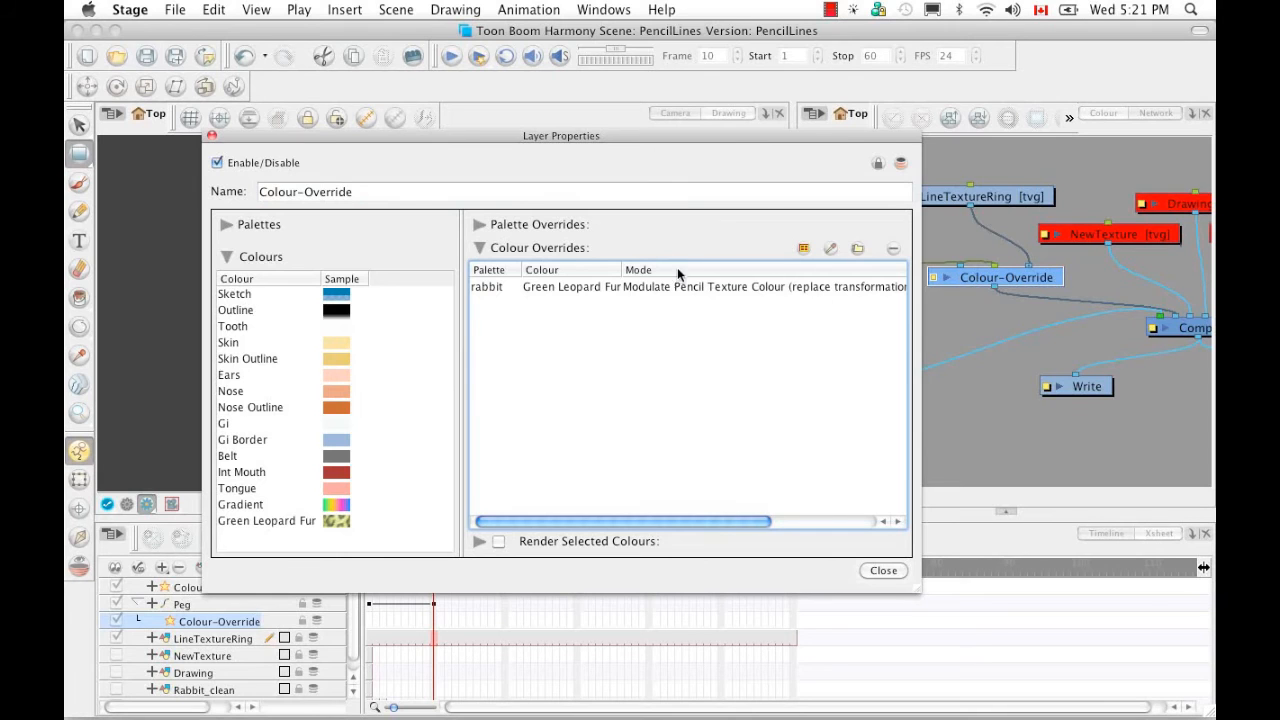
click(743, 288)
click(745, 289)
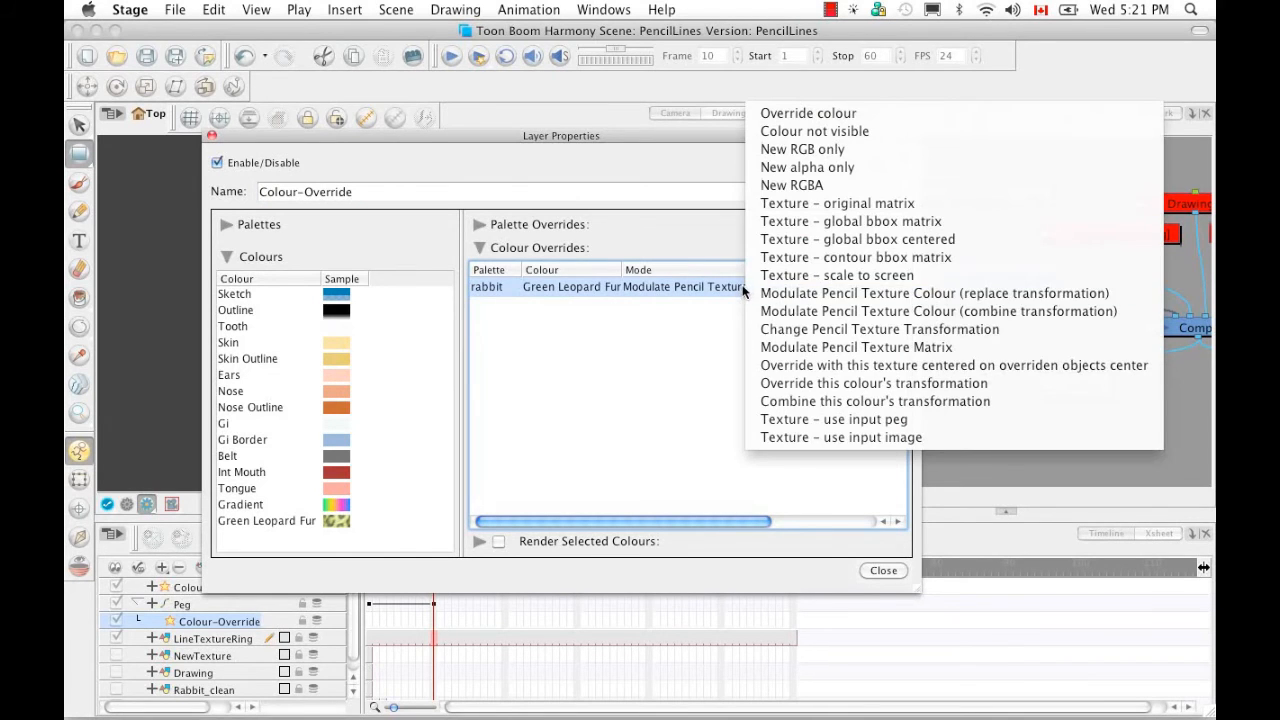
click(815, 312)
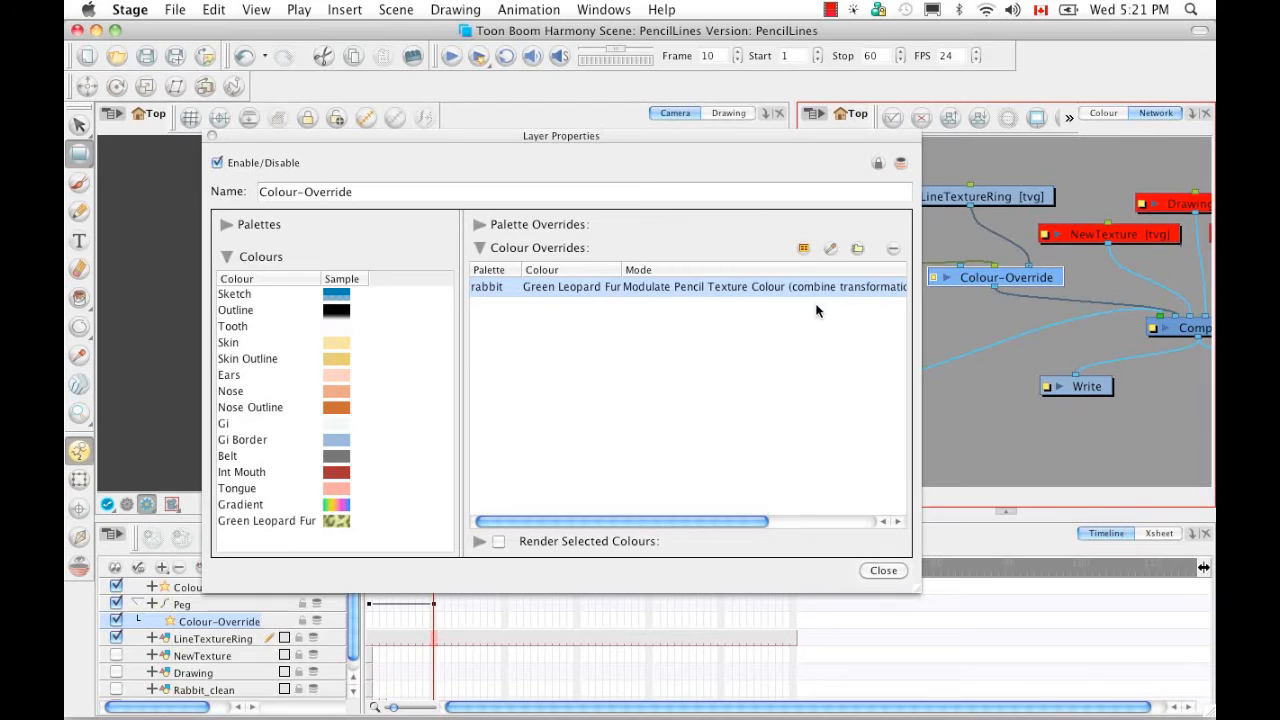
click(884, 570)
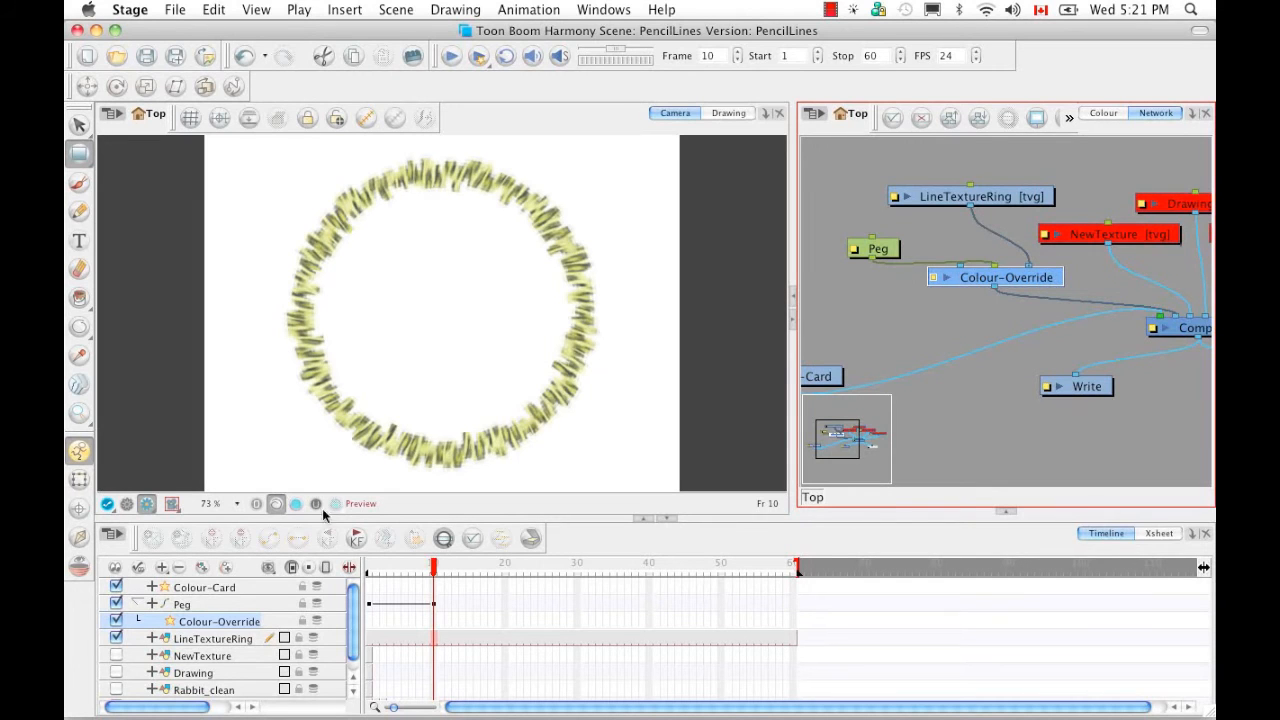
click(127, 504)
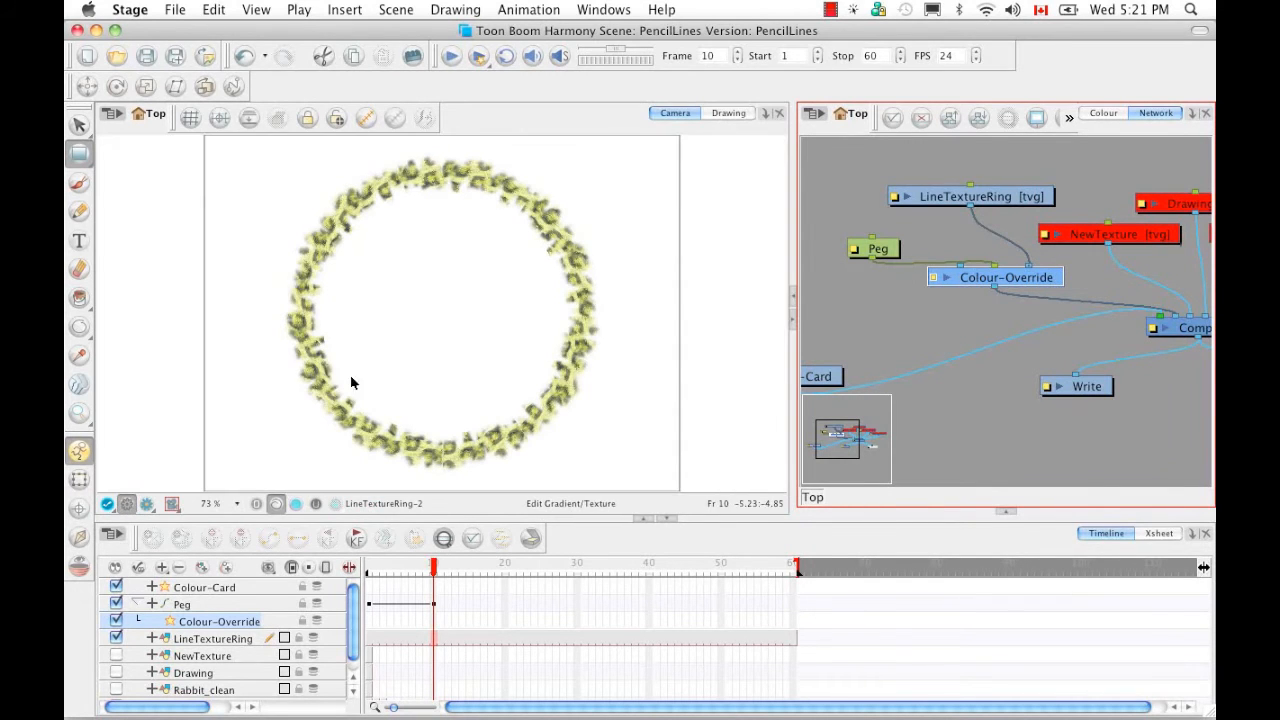
click(147, 505)
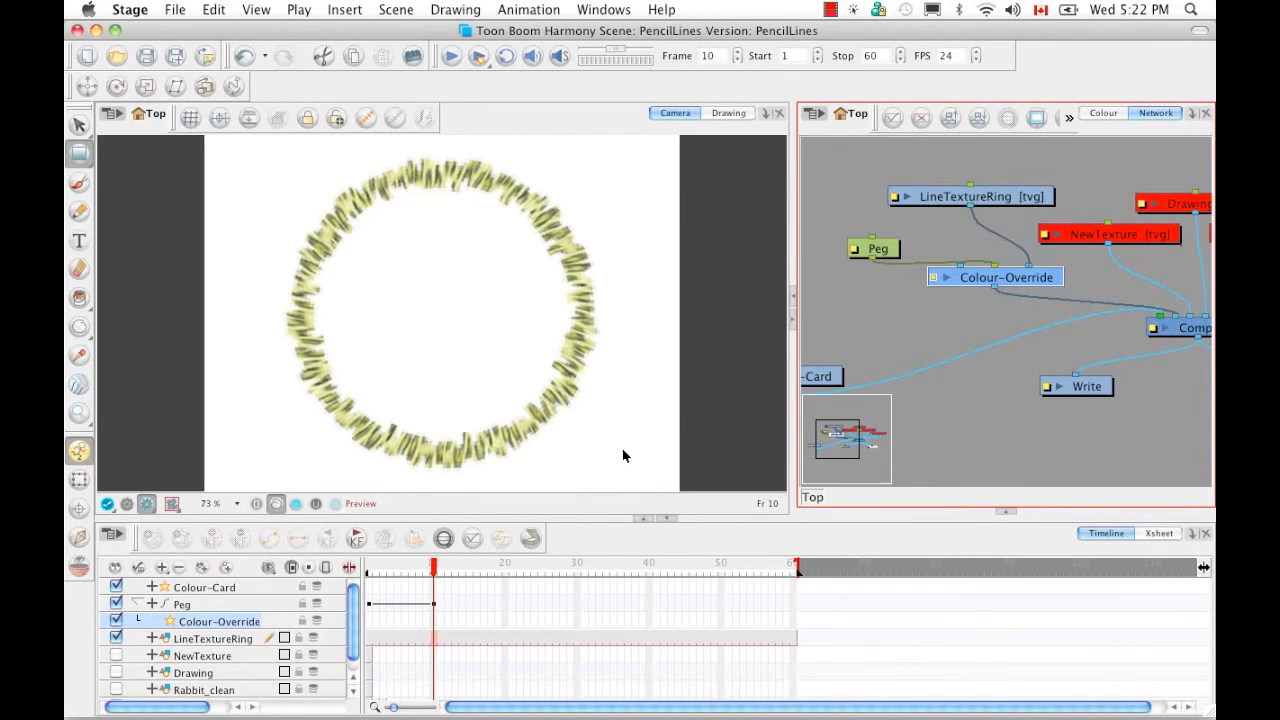
Remove the Green Leopard Fur entry from the Colour-Override module's colour overrides
click(933, 278)
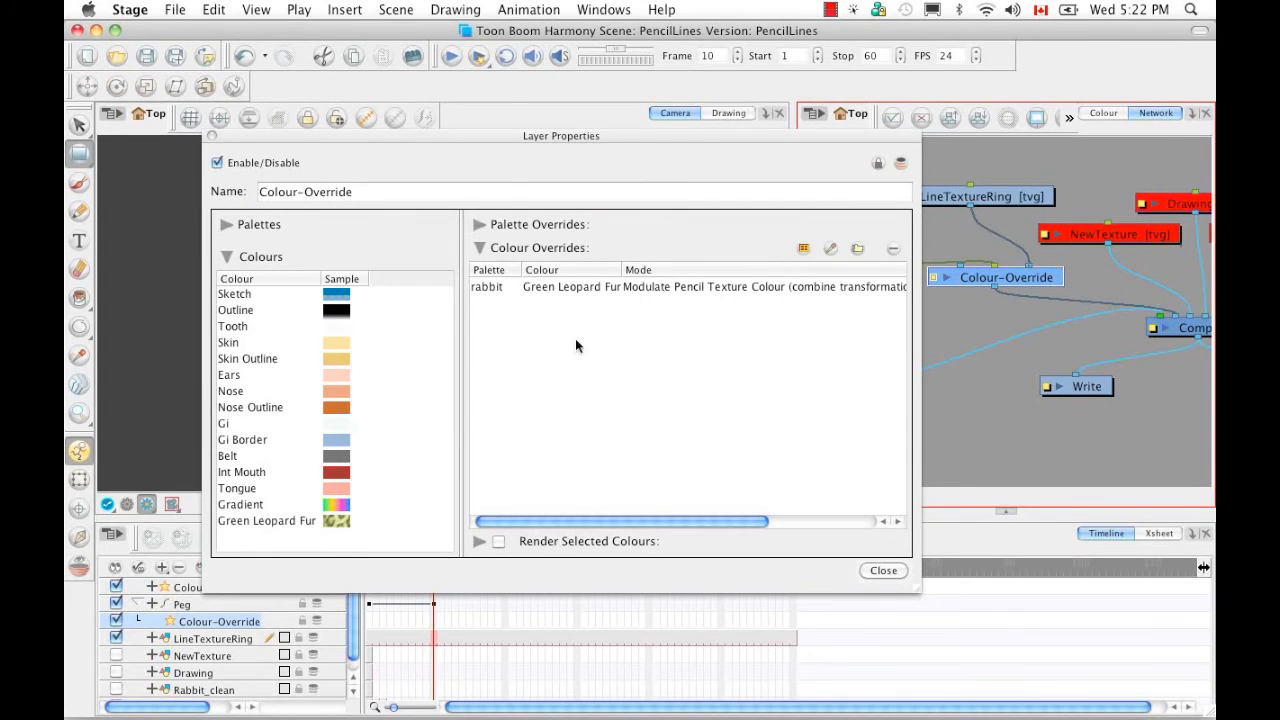
click(493, 290)
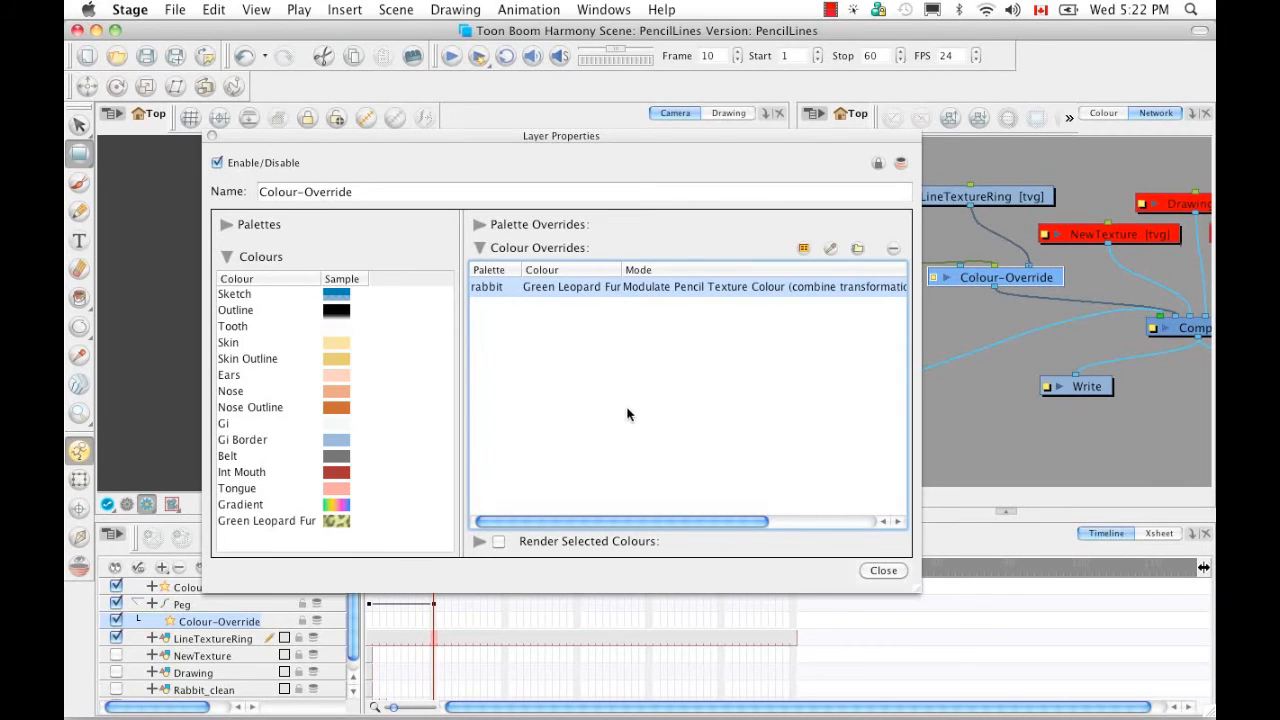
click(893, 250)
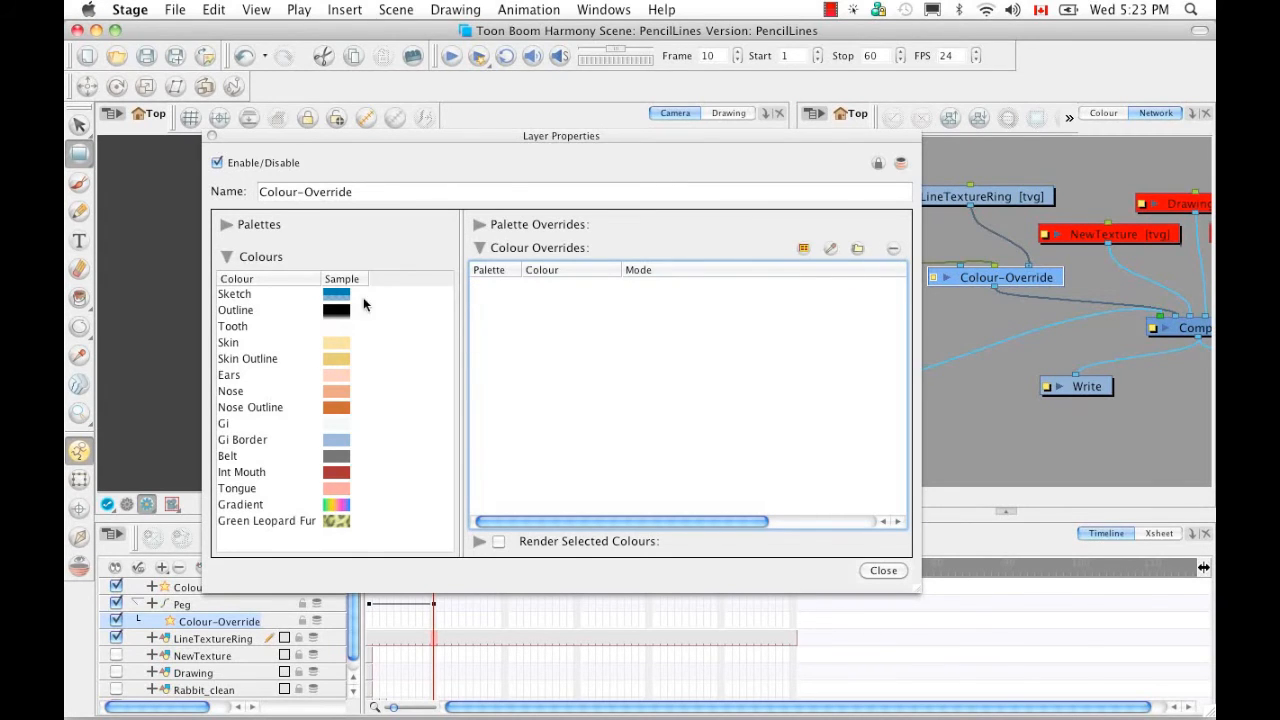
Add Bumpy_Thin_Soft from the penstyle_opacity palette to the Colour-Override module's colour overrides
click(227, 226)
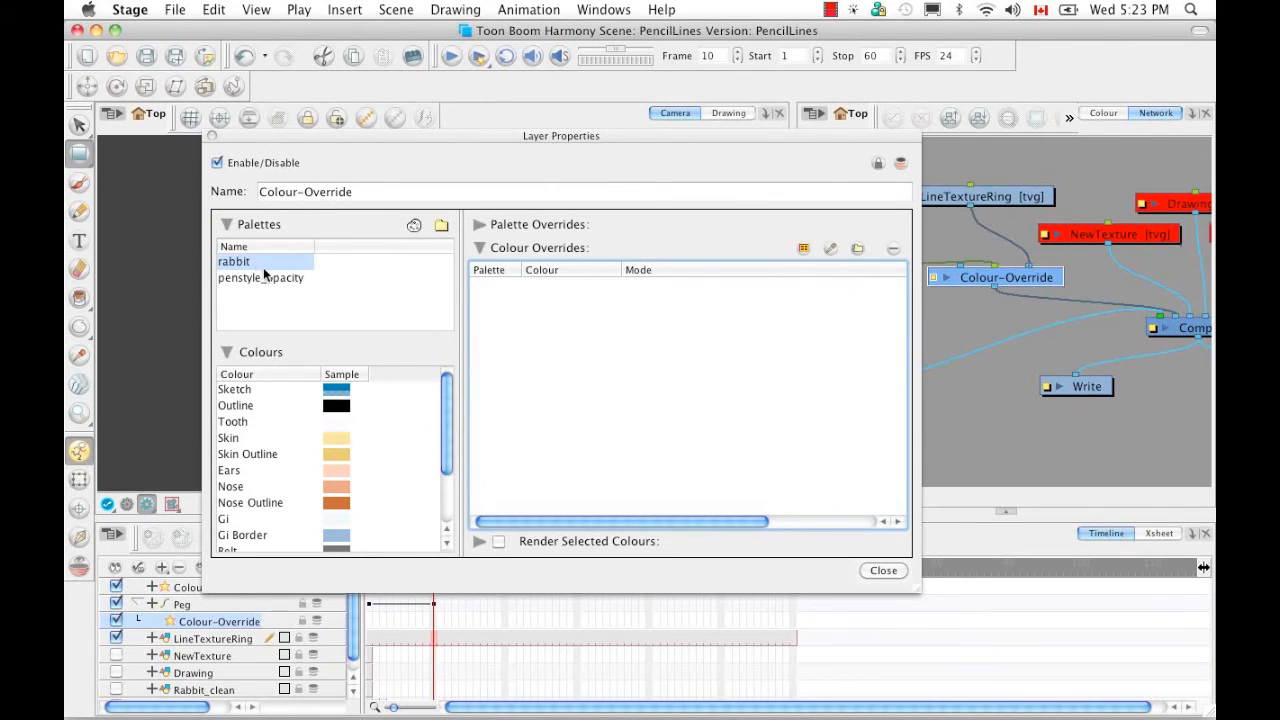
drag(445, 405, 445, 469)
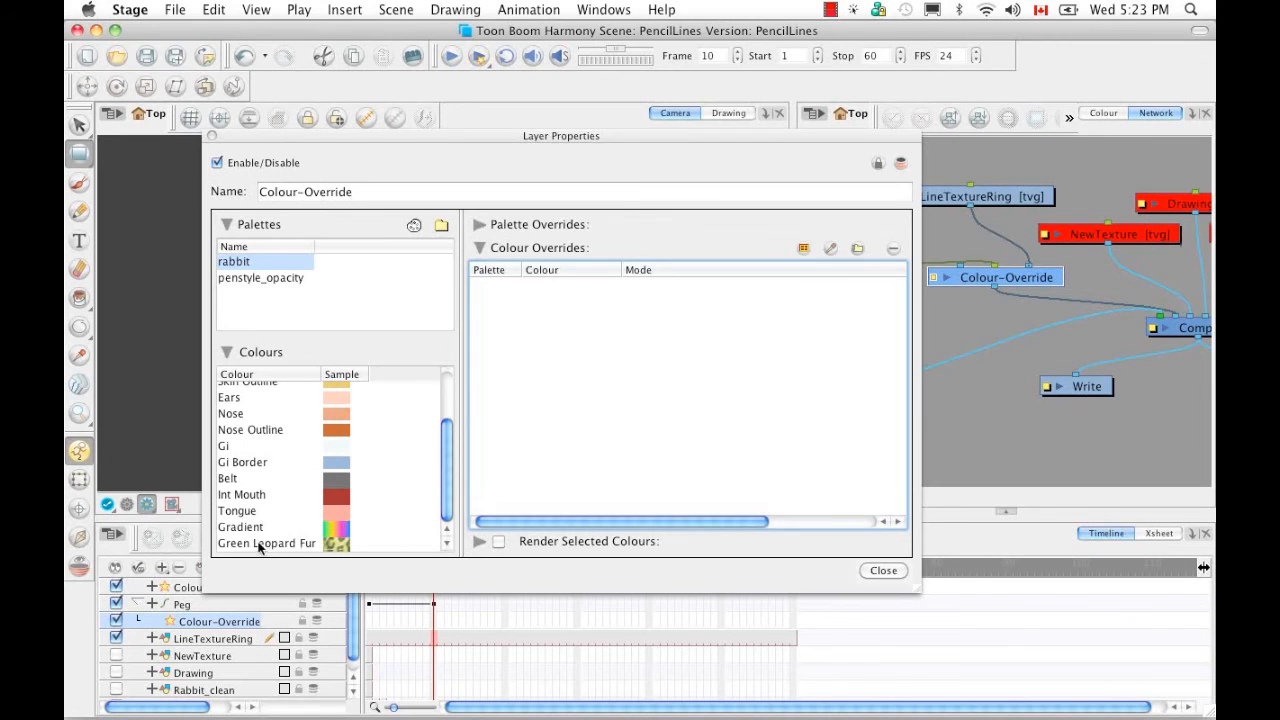
scroll(411, 507, up, 5)
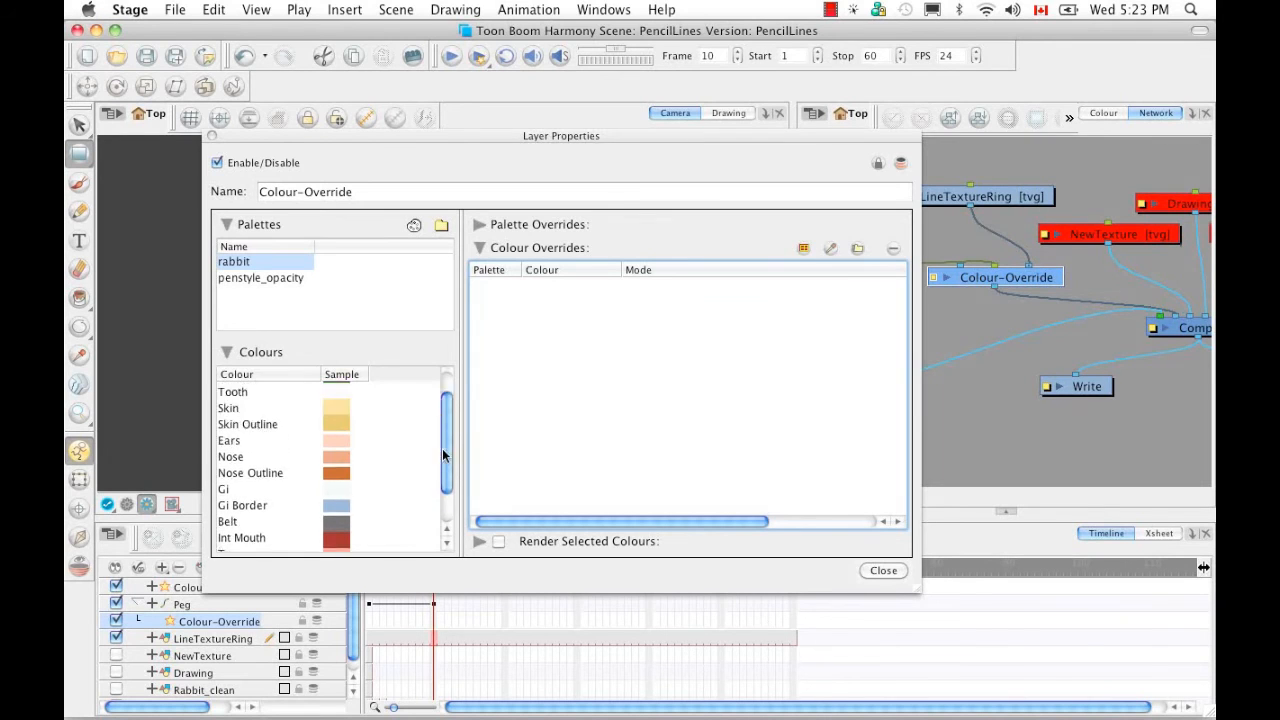
click(245, 277)
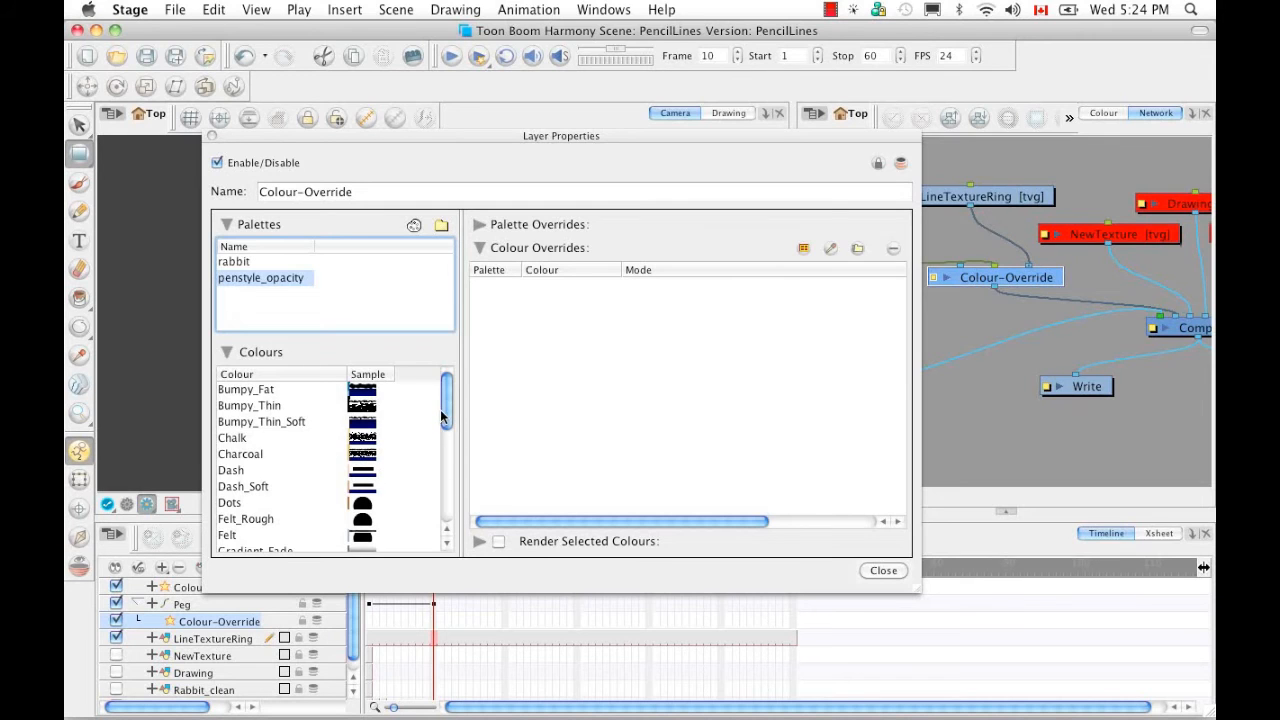
mouse_move(440, 409)
mouse_down()
mouse_move(440, 500)
mouse_move(438, 400)
mouse_up()
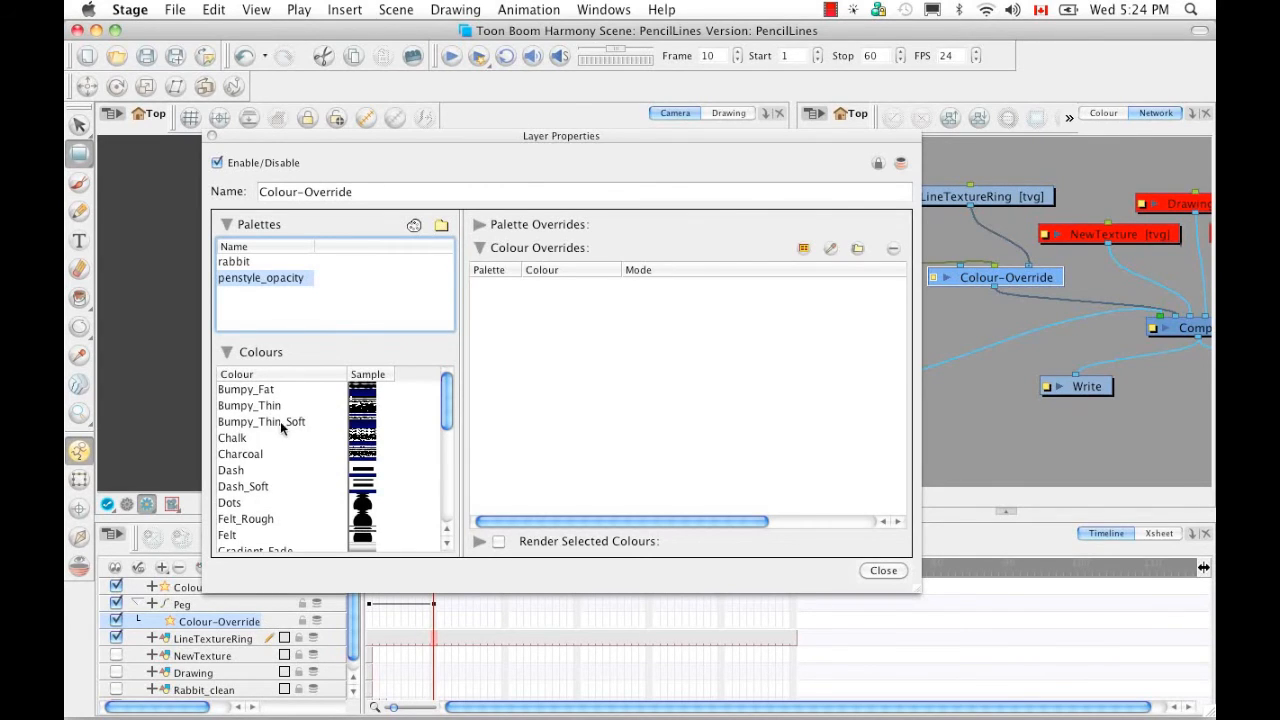
click(243, 425)
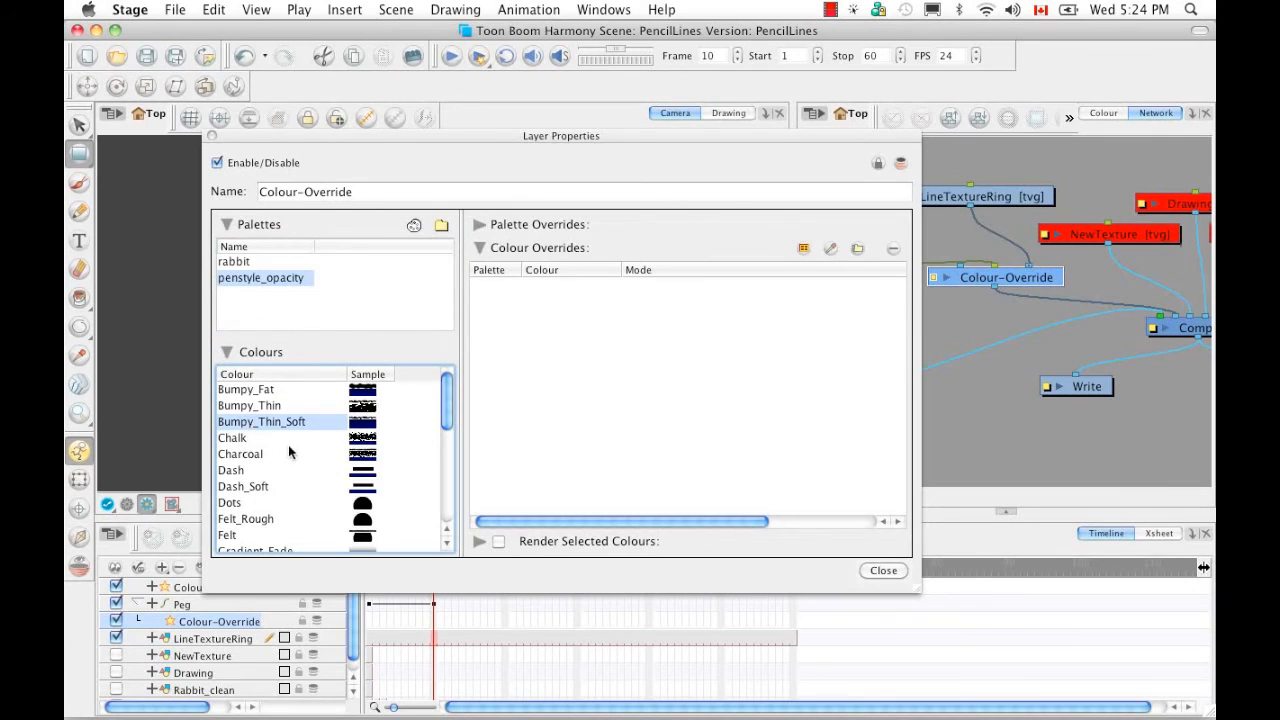
drag(247, 427, 532, 285)
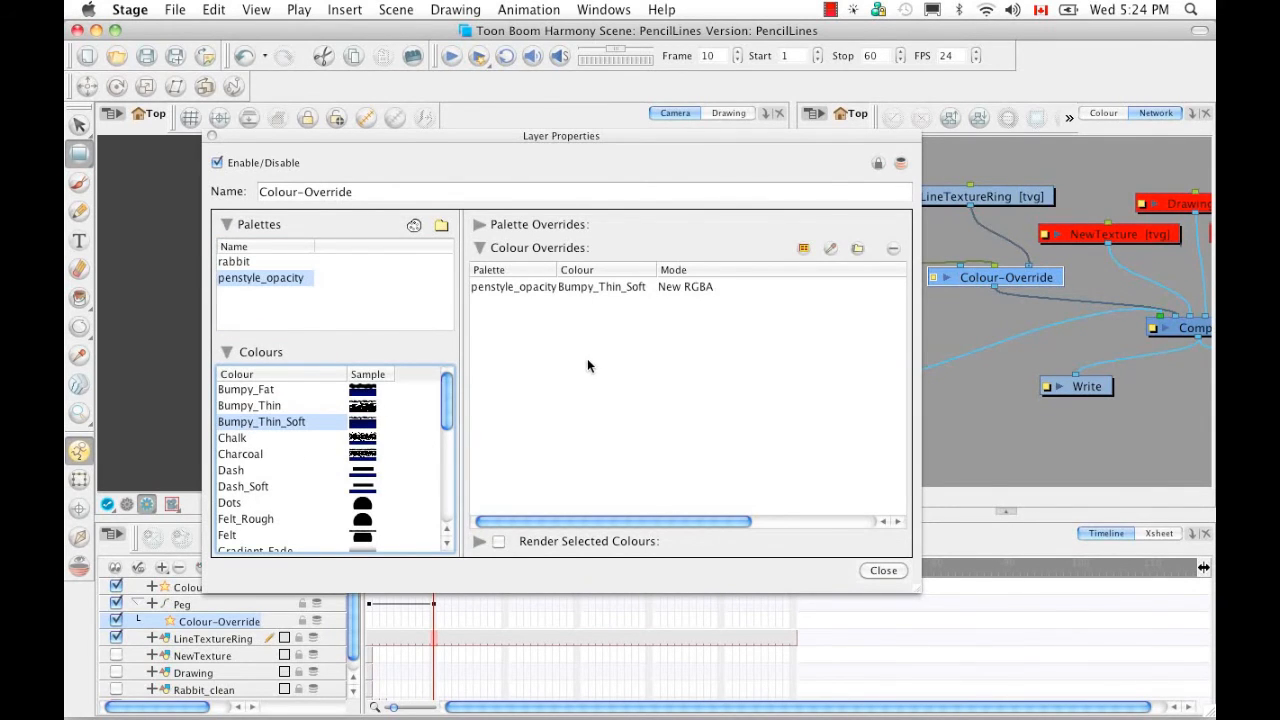
Set the Bumpy_Thin_Soft override's mode to Change Pencil Texture Transformation and close the layer properties
click(686, 286)
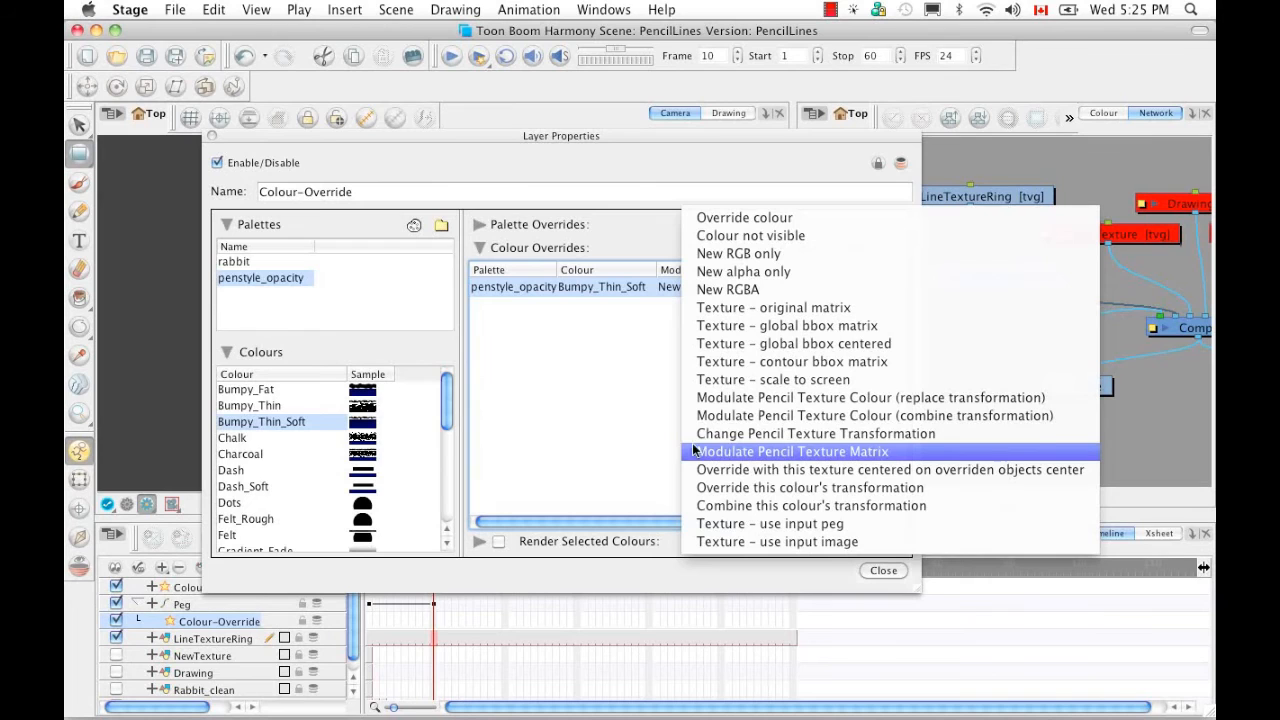
click(691, 433)
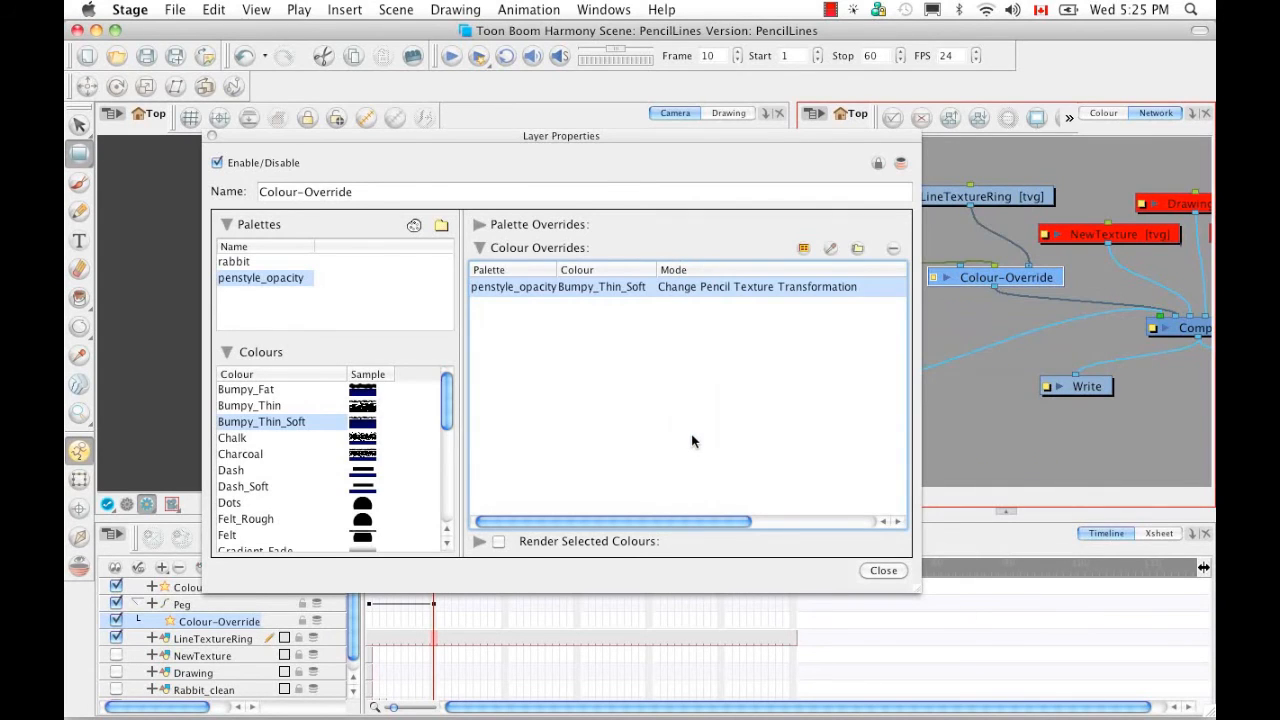
click(883, 571)
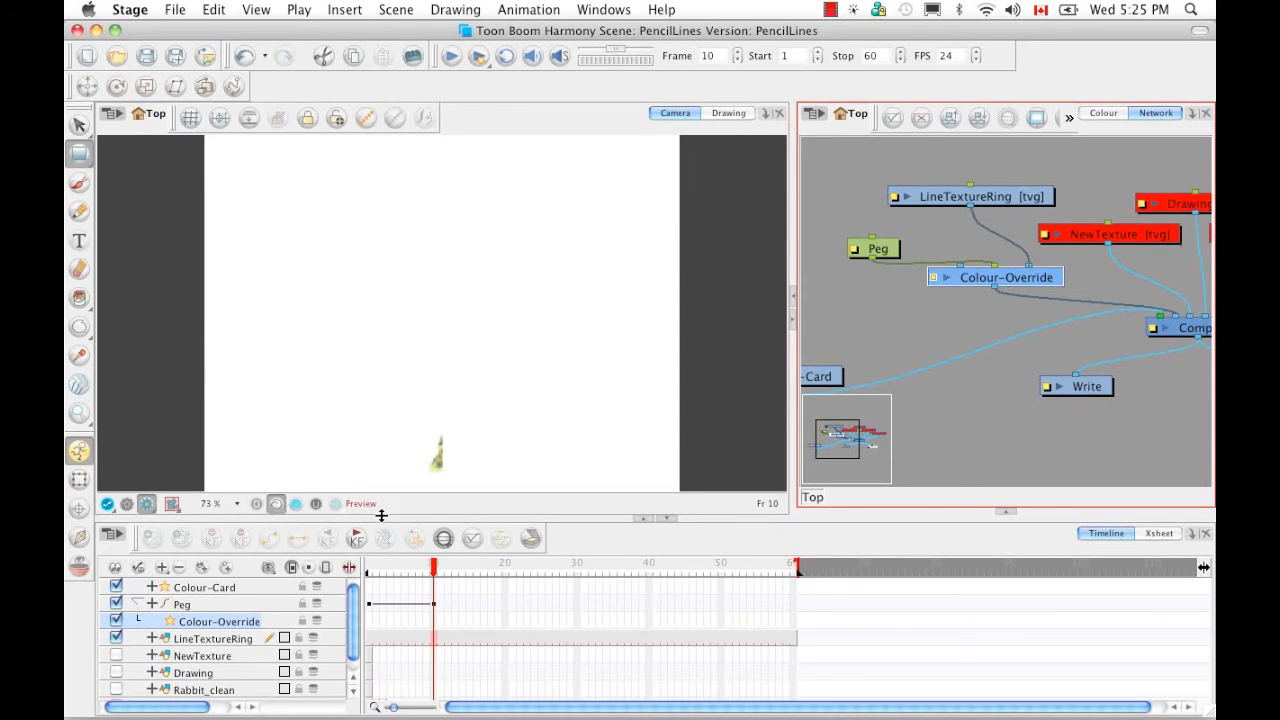
Delete the Peg's keyframes at frames 10 and 1
drag(434, 572, 362, 580)
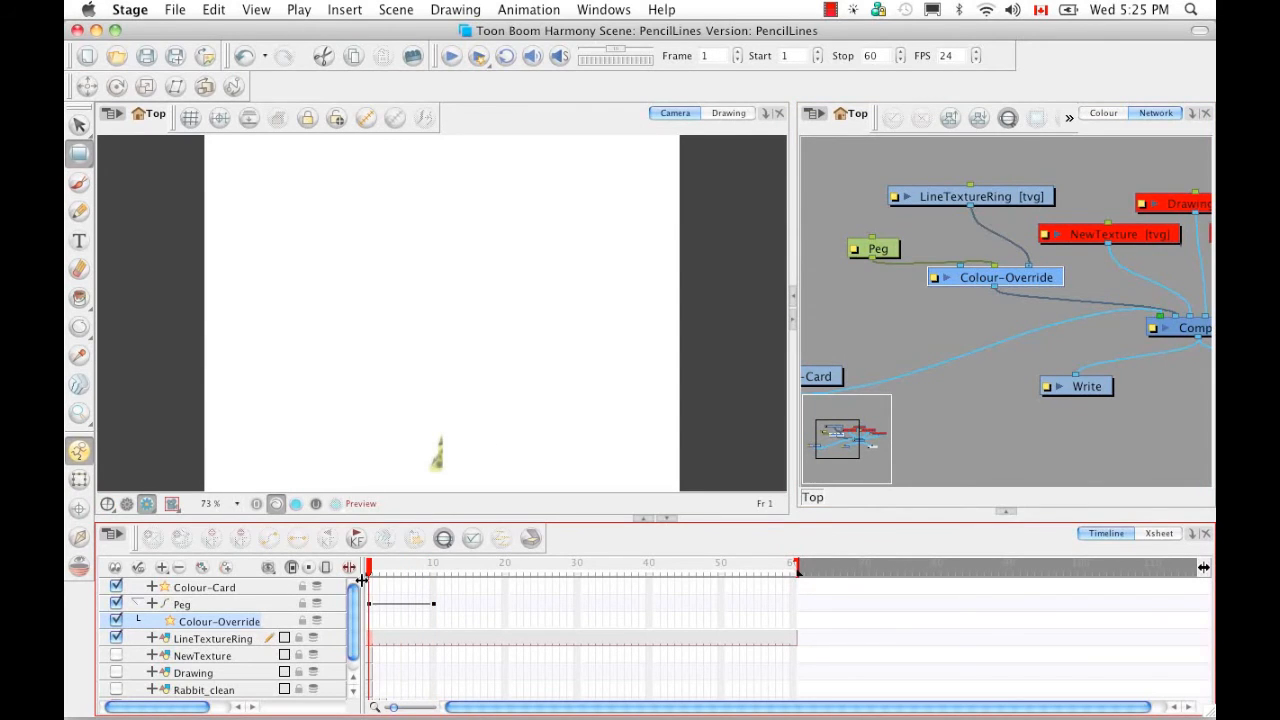
click(433, 603)
click(240, 538)
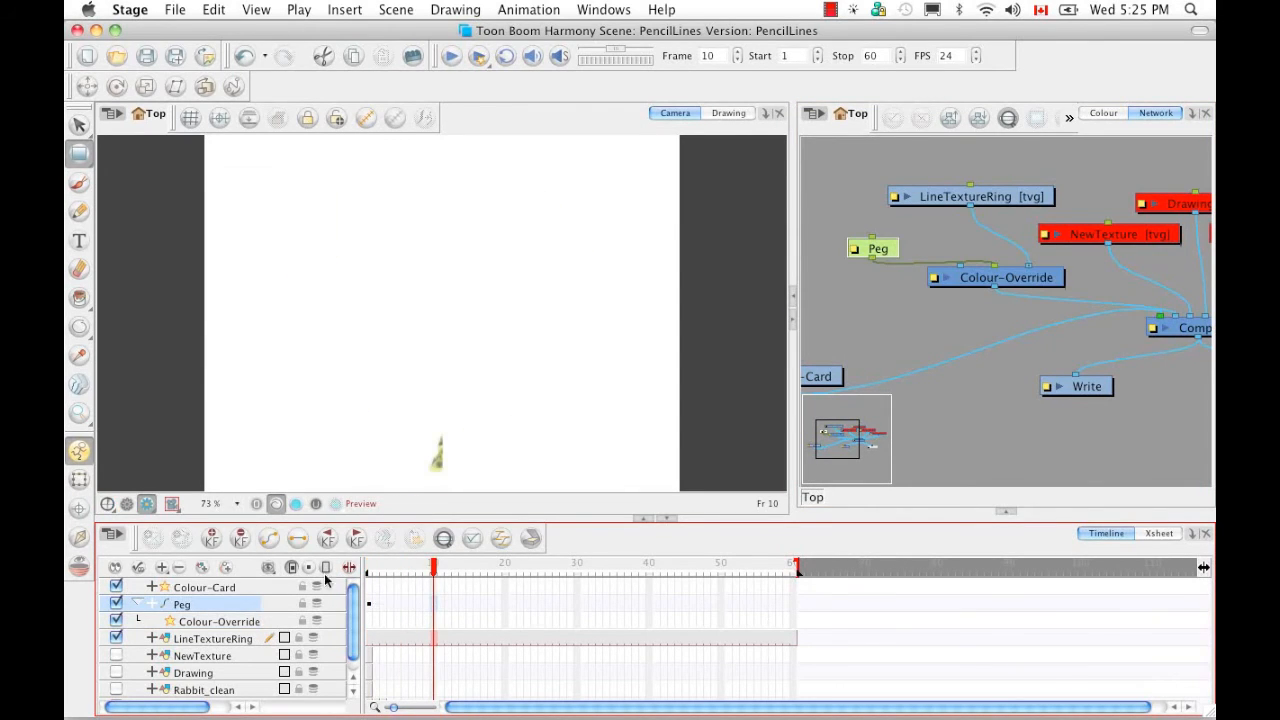
click(369, 604)
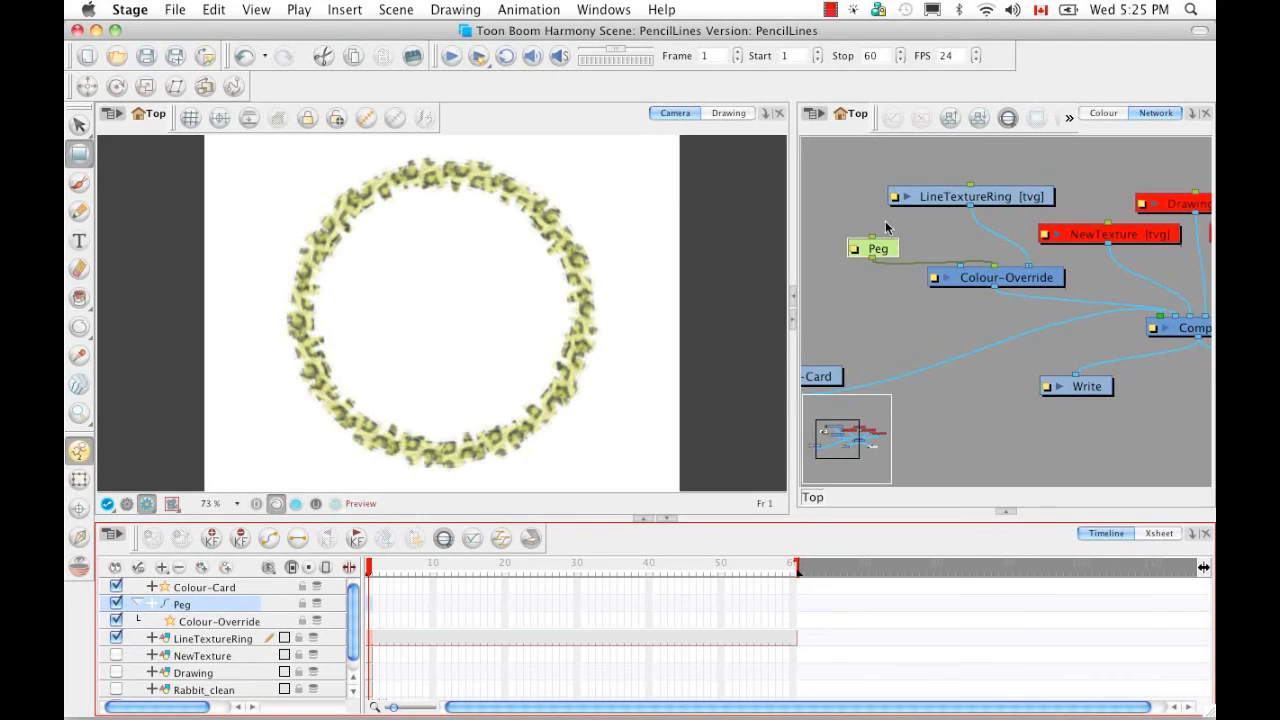
Keyframe the Peg at frames 1 and 10, and scale it at frame 10 to about 0.575 in x and 0.521 in y
click(145, 87)
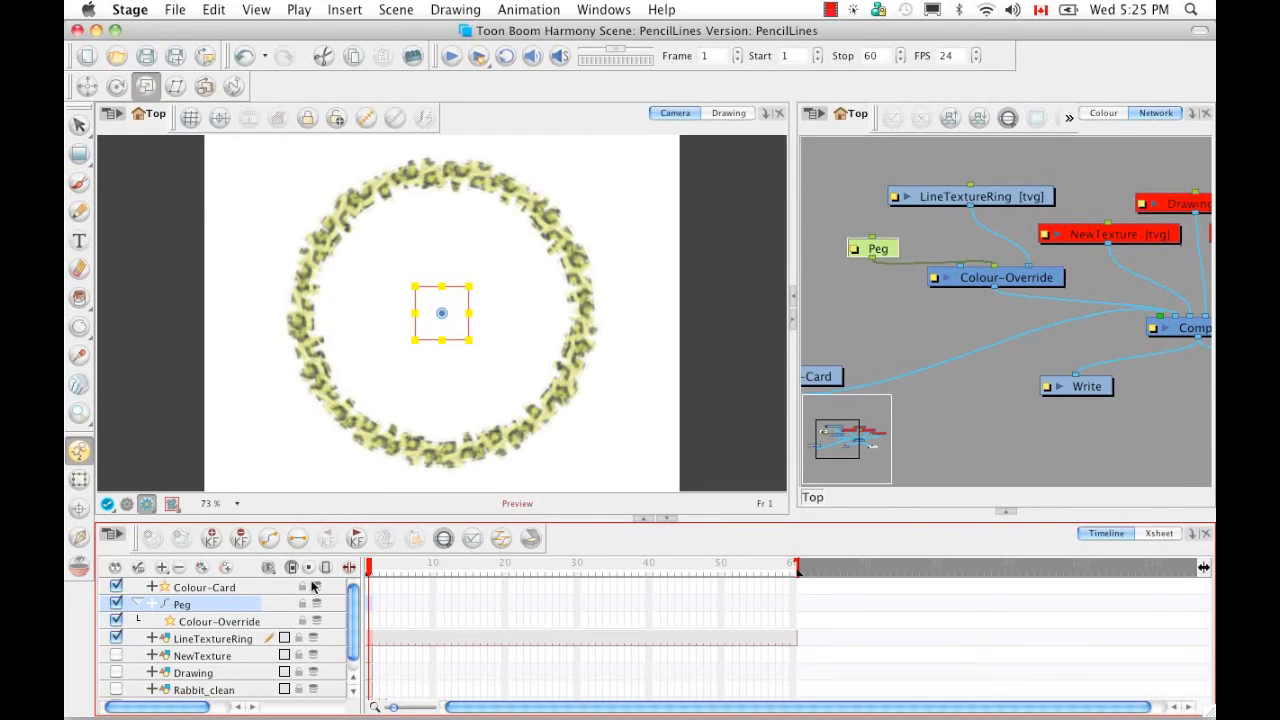
click(212, 541)
drag(372, 567, 433, 567)
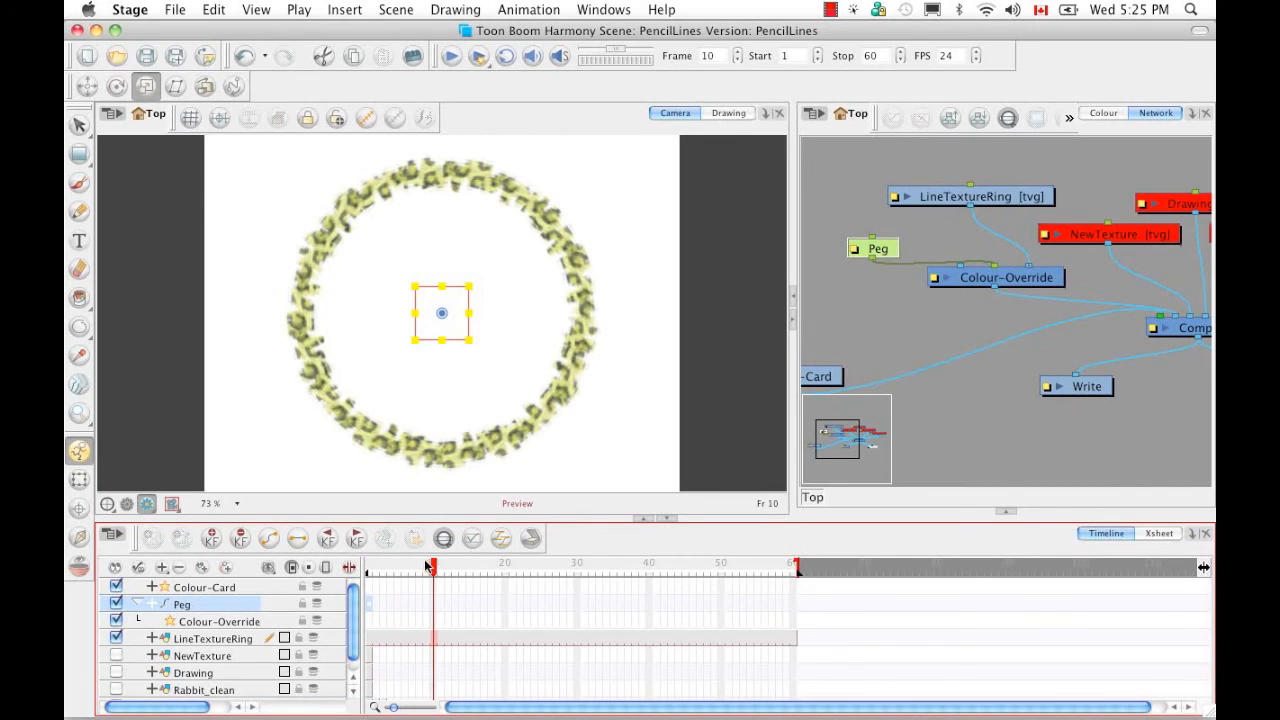
click(212, 541)
drag(469, 287, 498, 261)
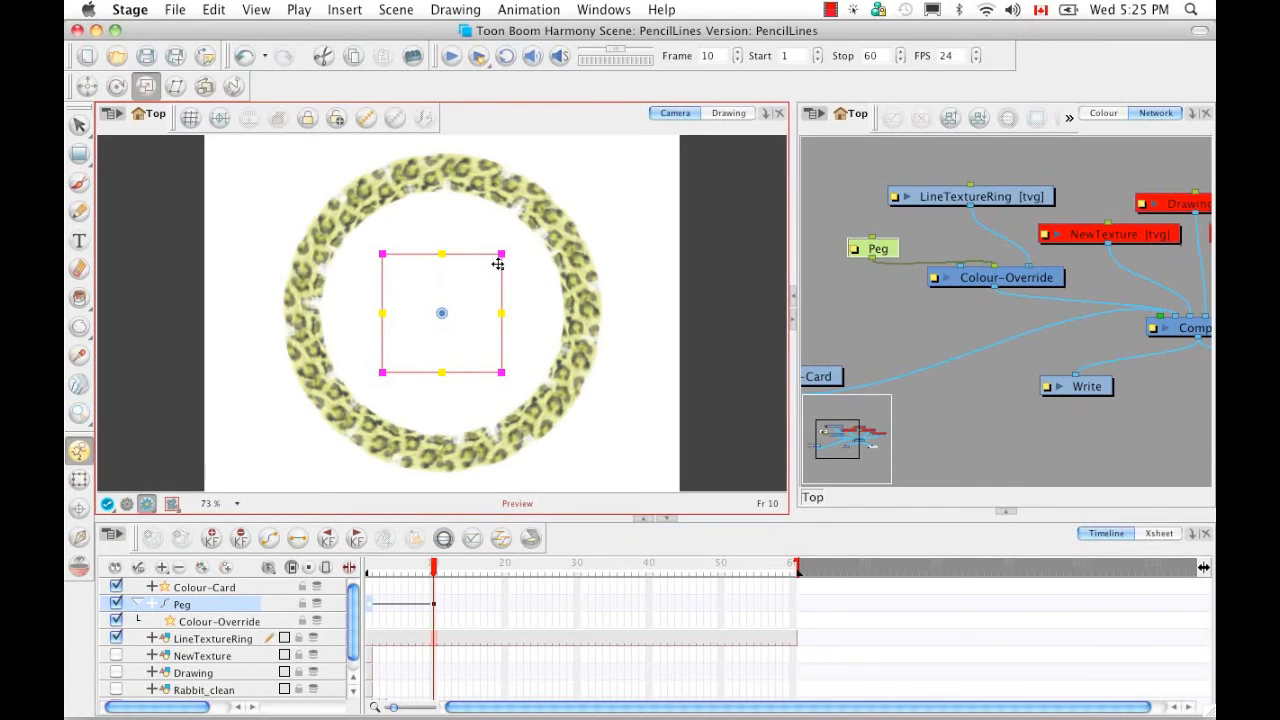
drag(501, 252, 461, 298)
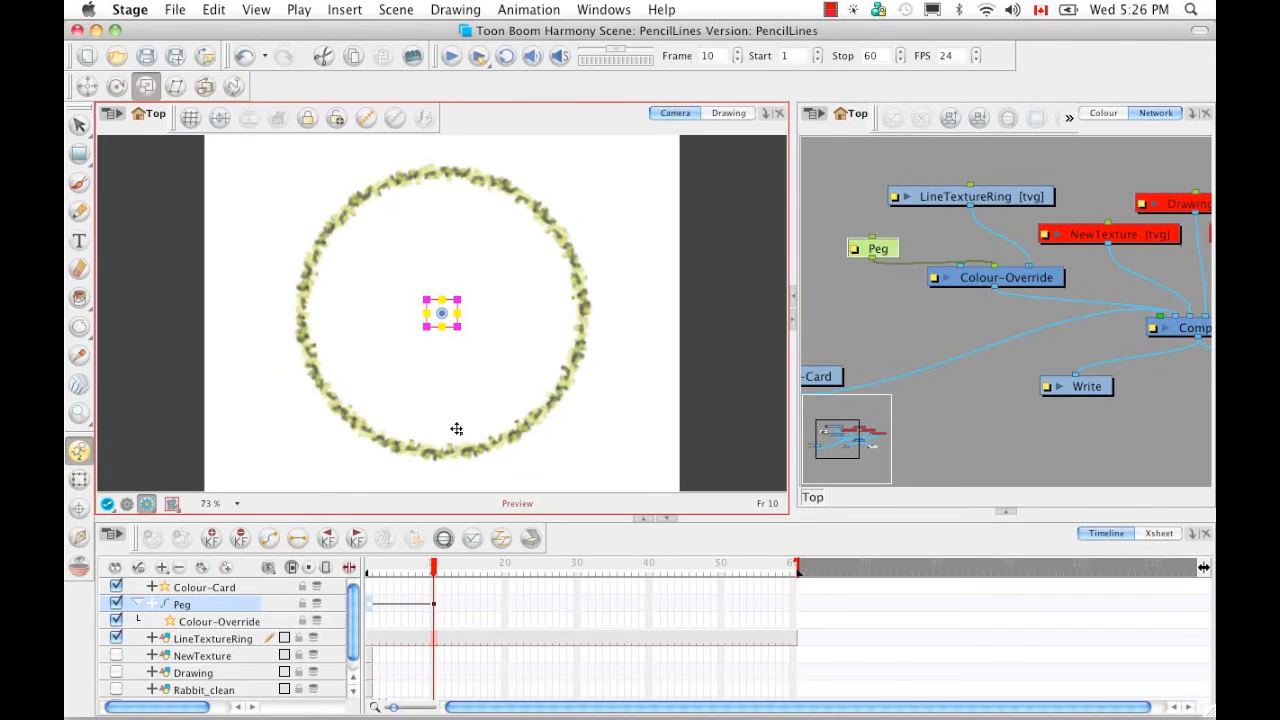
Re-render the already rendered frames from frame 1, play back the scaling texture animation, and close the player
drag(434, 566, 378, 569)
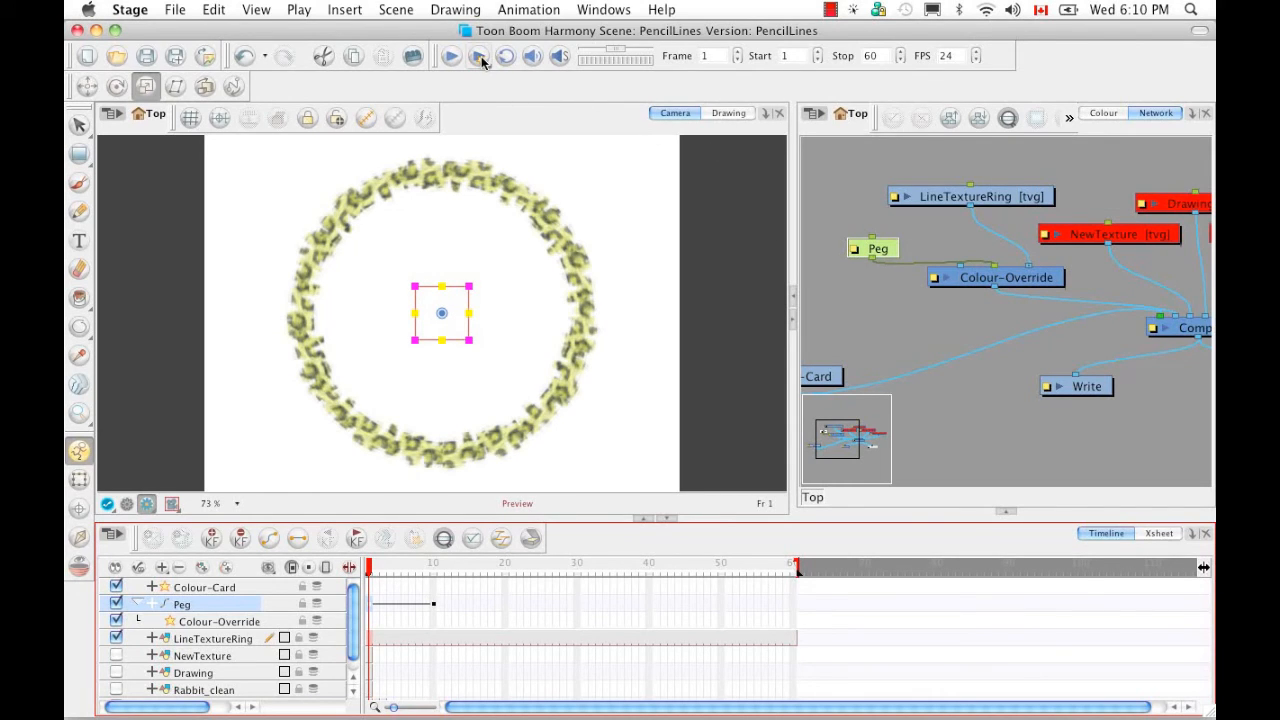
drag(482, 62, 495, 88)
click(478, 55)
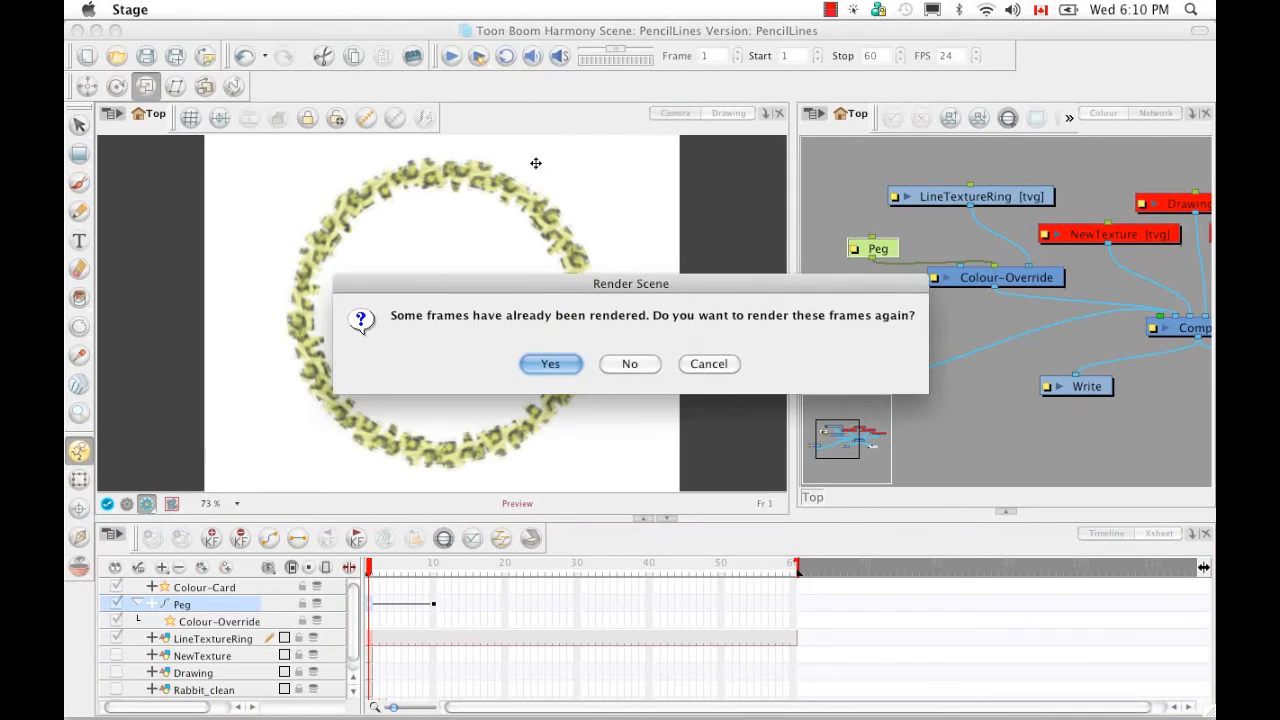
click(560, 363)
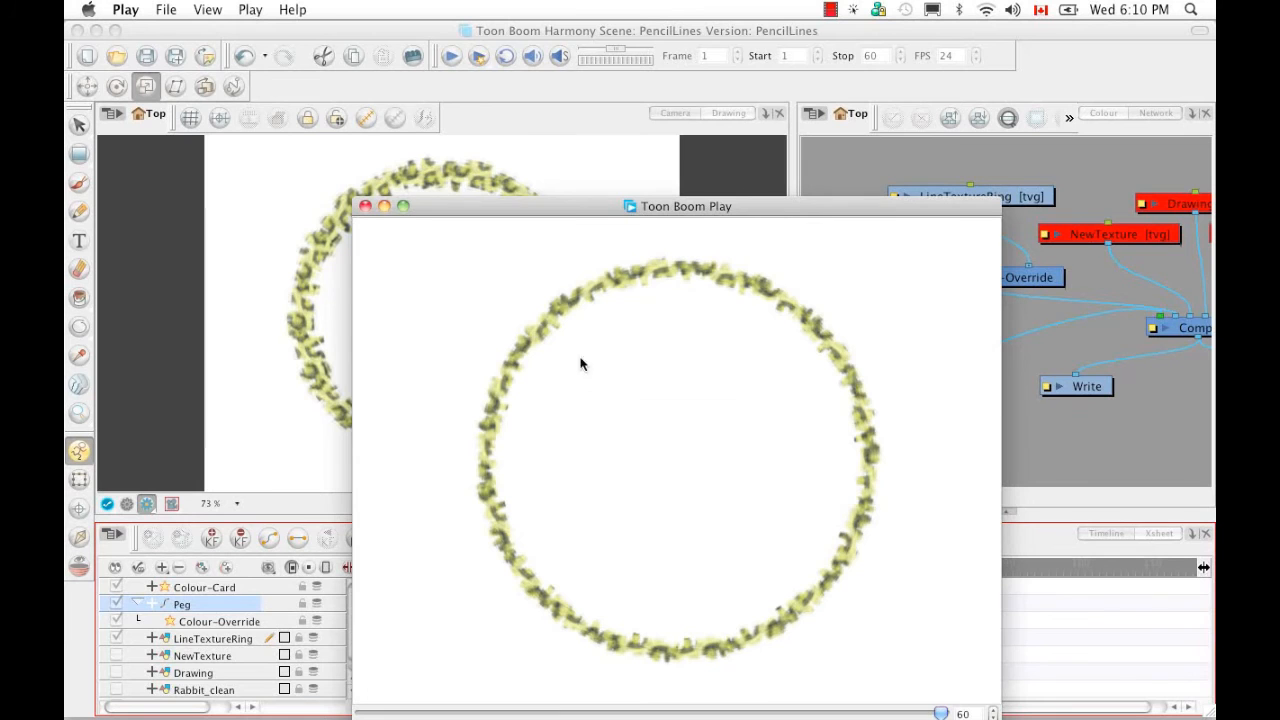
drag(745, 208, 684, 71)
click(384, 598)
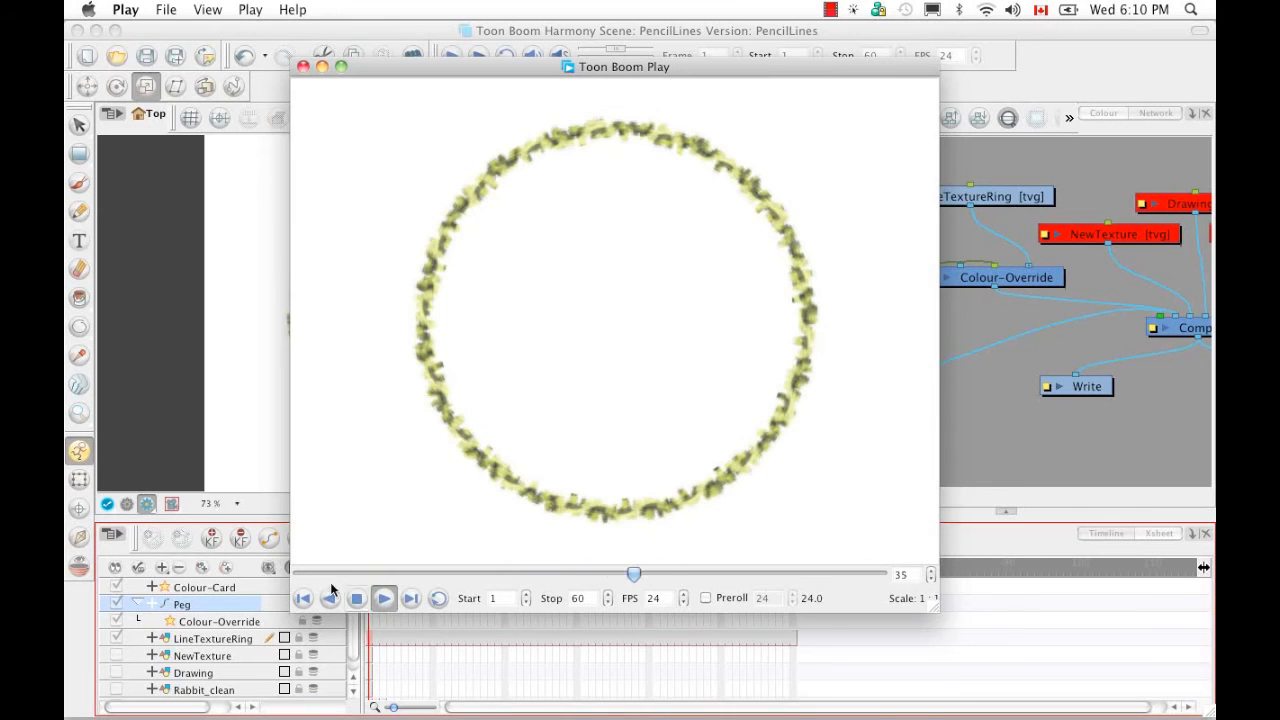
click(384, 598)
click(383, 598)
click(303, 67)
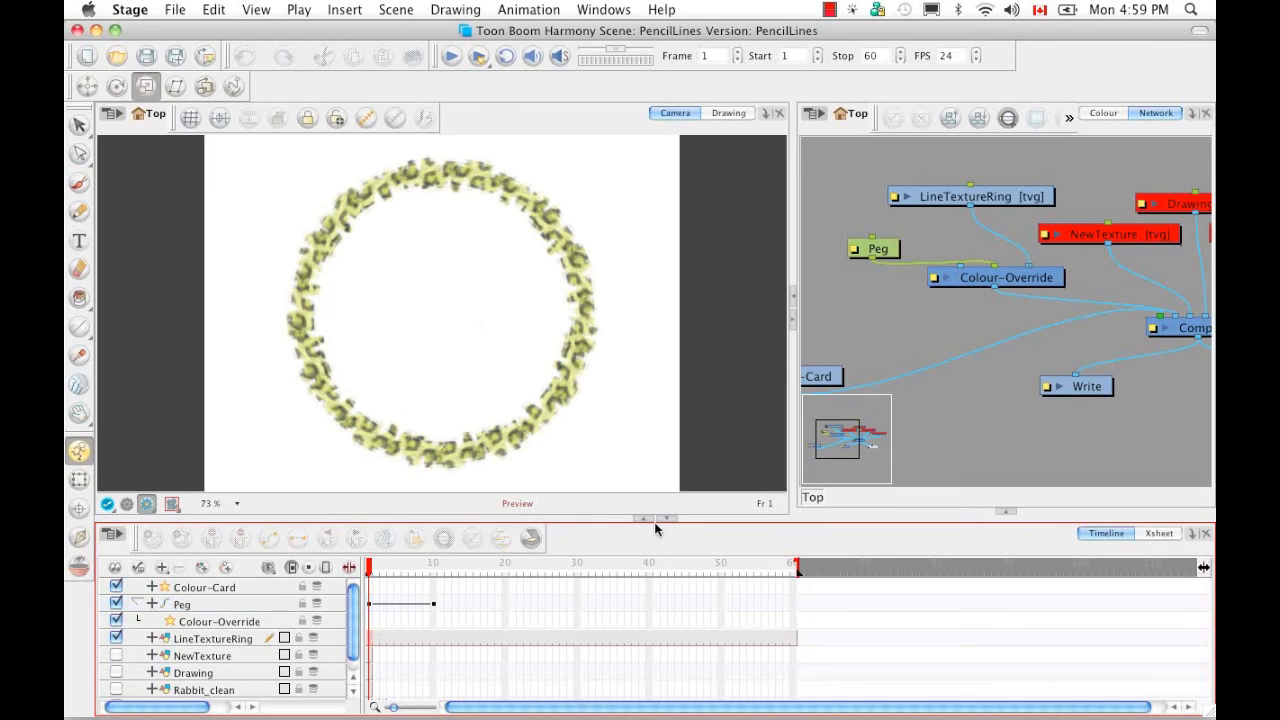
Reveal the column list beside the Xsheet's function column area and return to the Timeline
click(1155, 533)
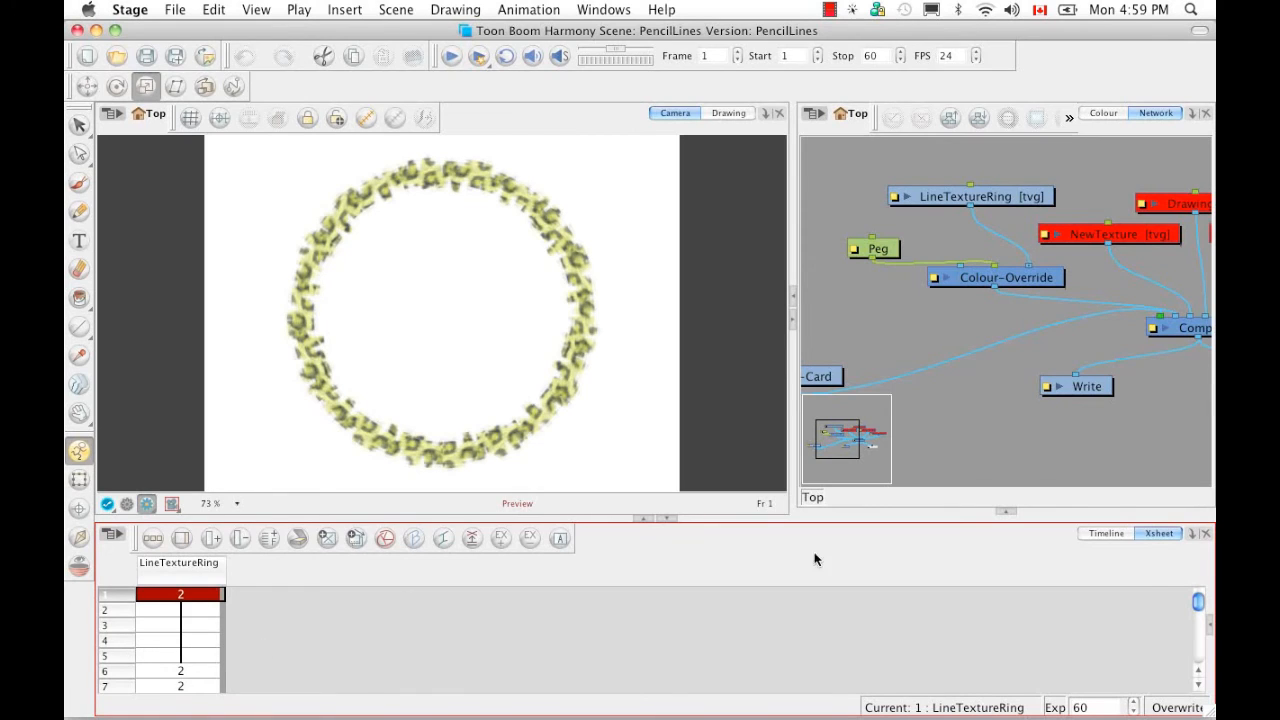
click(1209, 627)
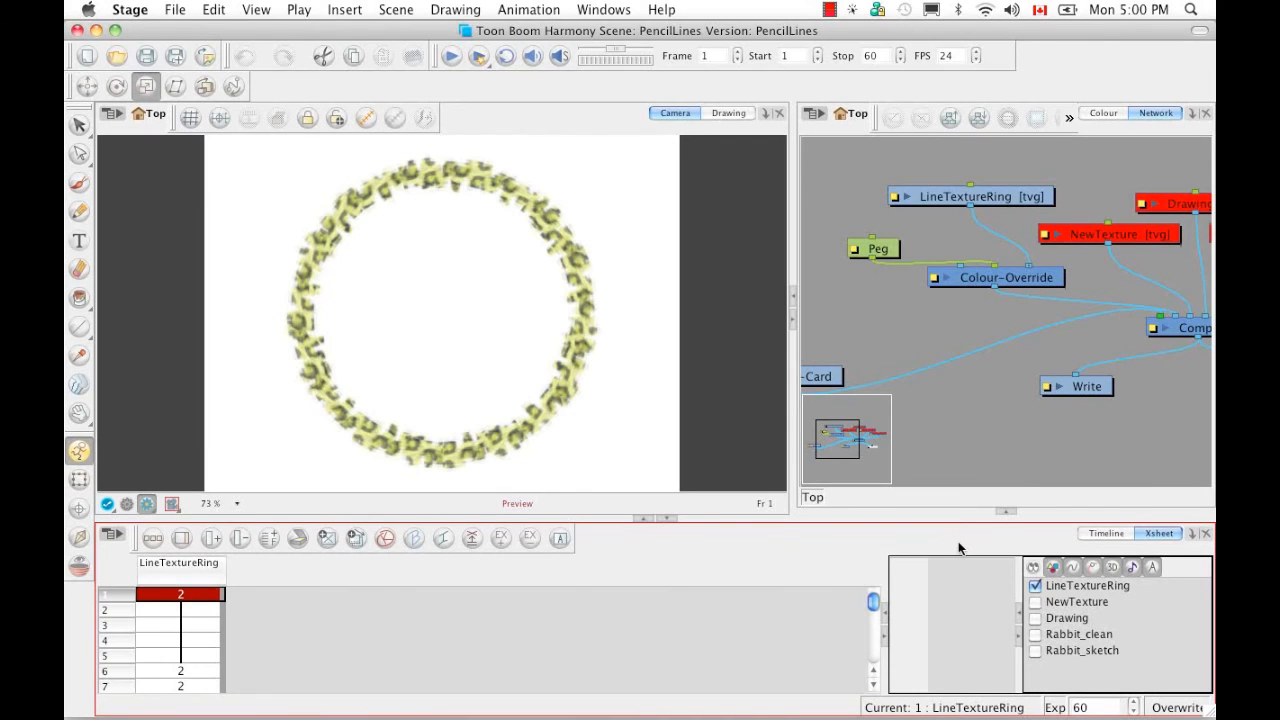
click(1106, 533)
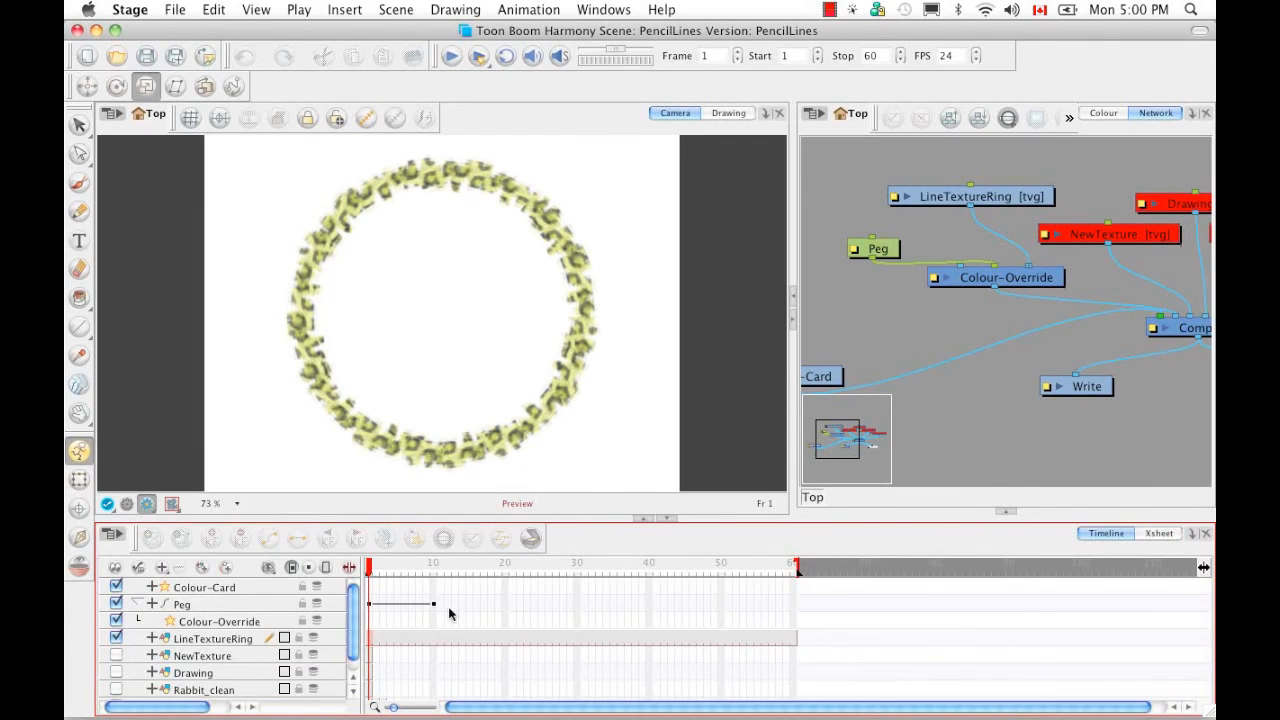
Expand the Peg's functions with their parameter values in the Timeline, and compare the scale values at frames 1 and 10
click(151, 602)
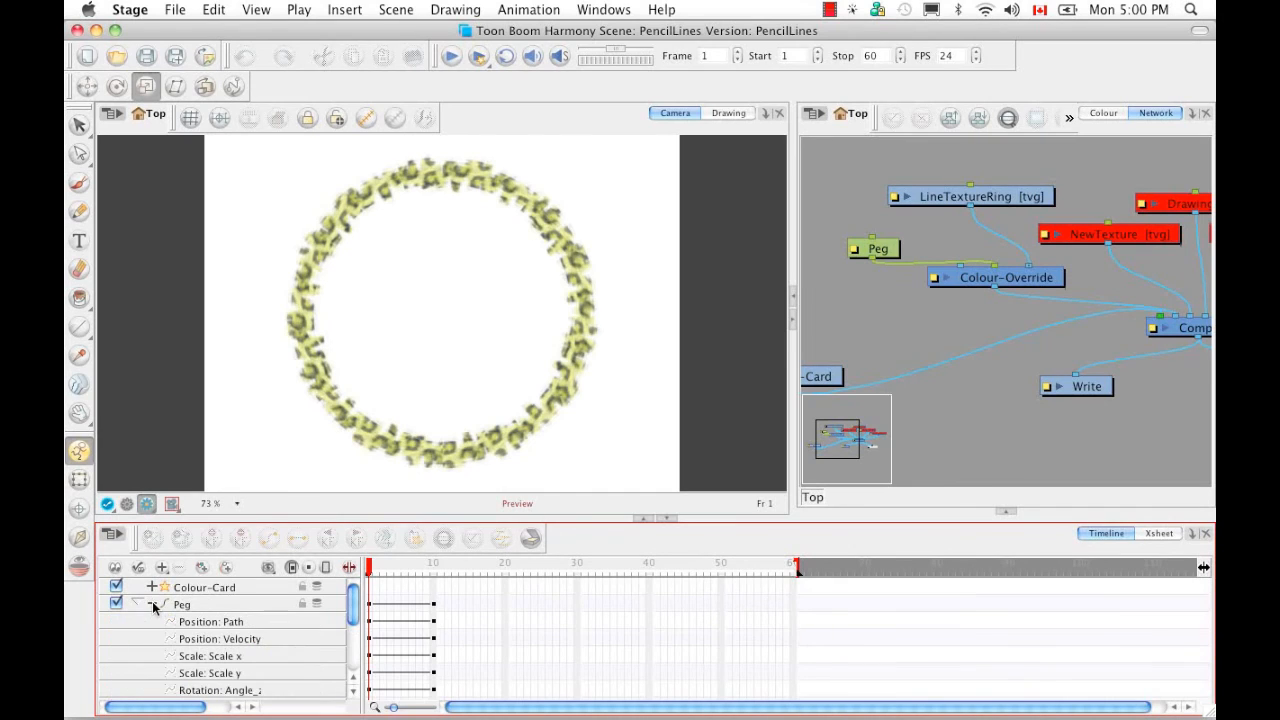
click(350, 568)
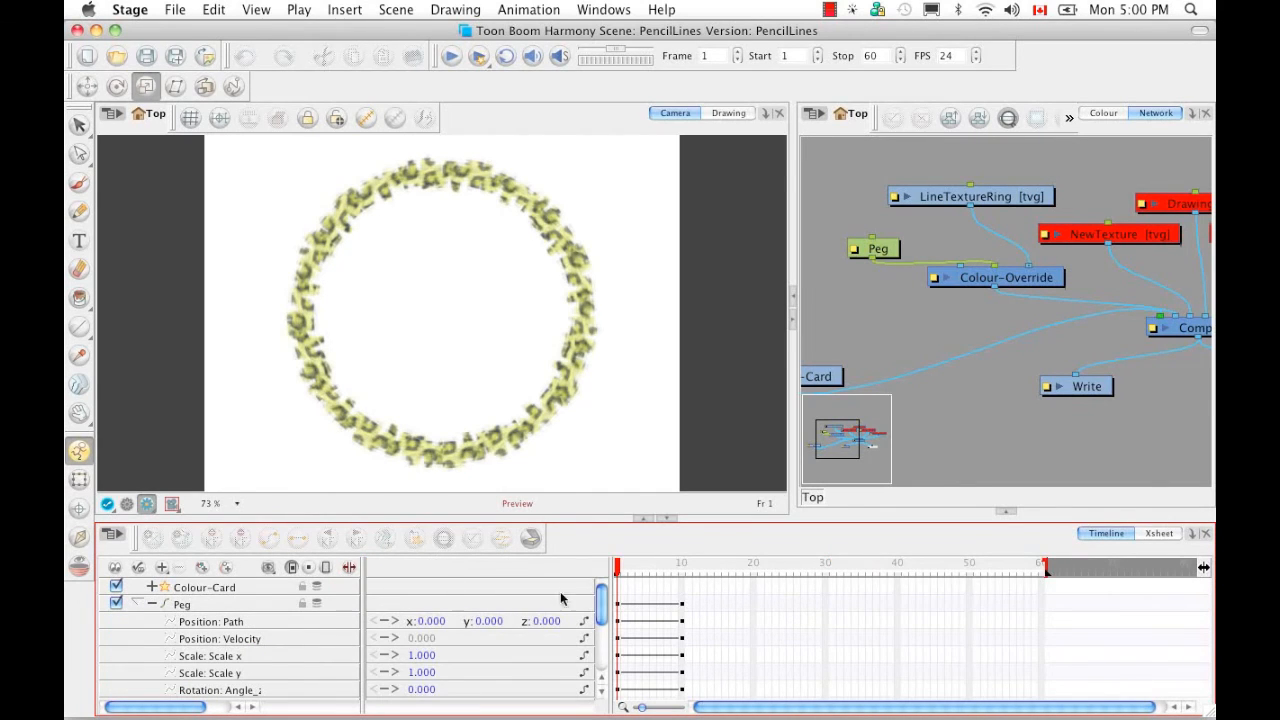
click(622, 567)
drag(622, 567, 682, 566)
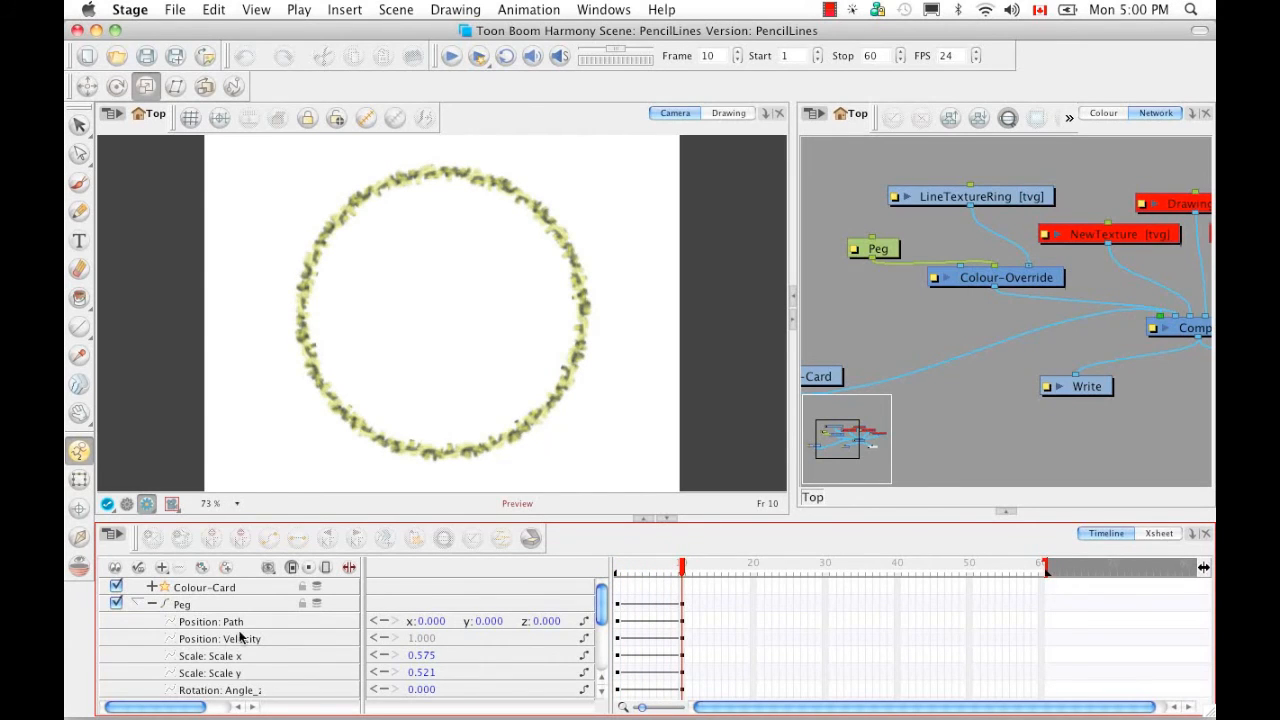
drag(683, 574, 617, 574)
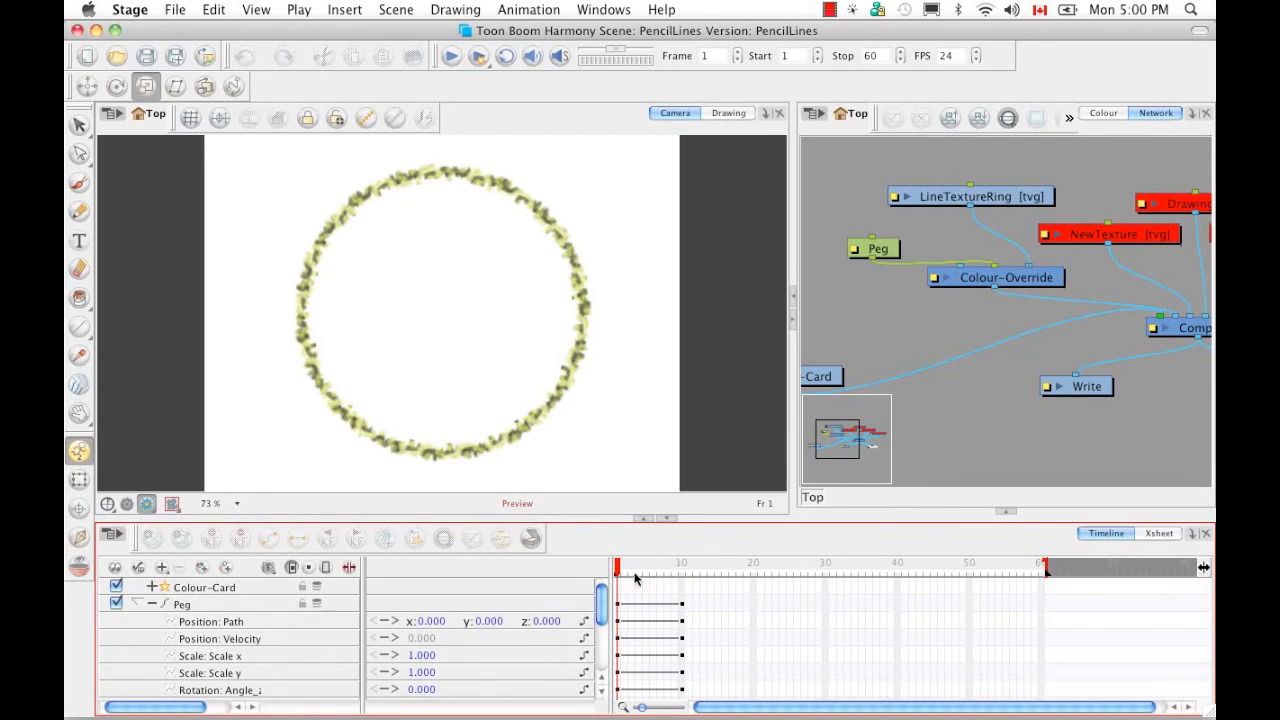
Display the Peg's Scale x function as a column in the Xsheet and review its values across the frames
click(1152, 534)
click(1118, 534)
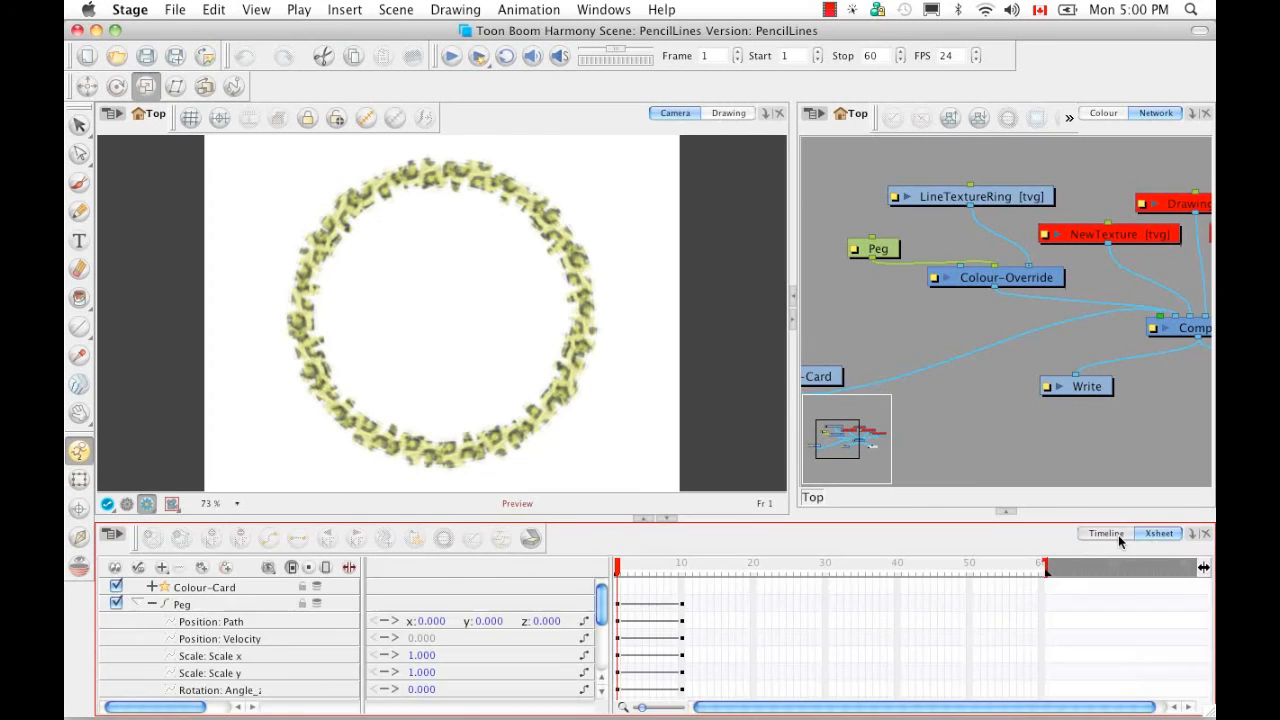
click(304, 656)
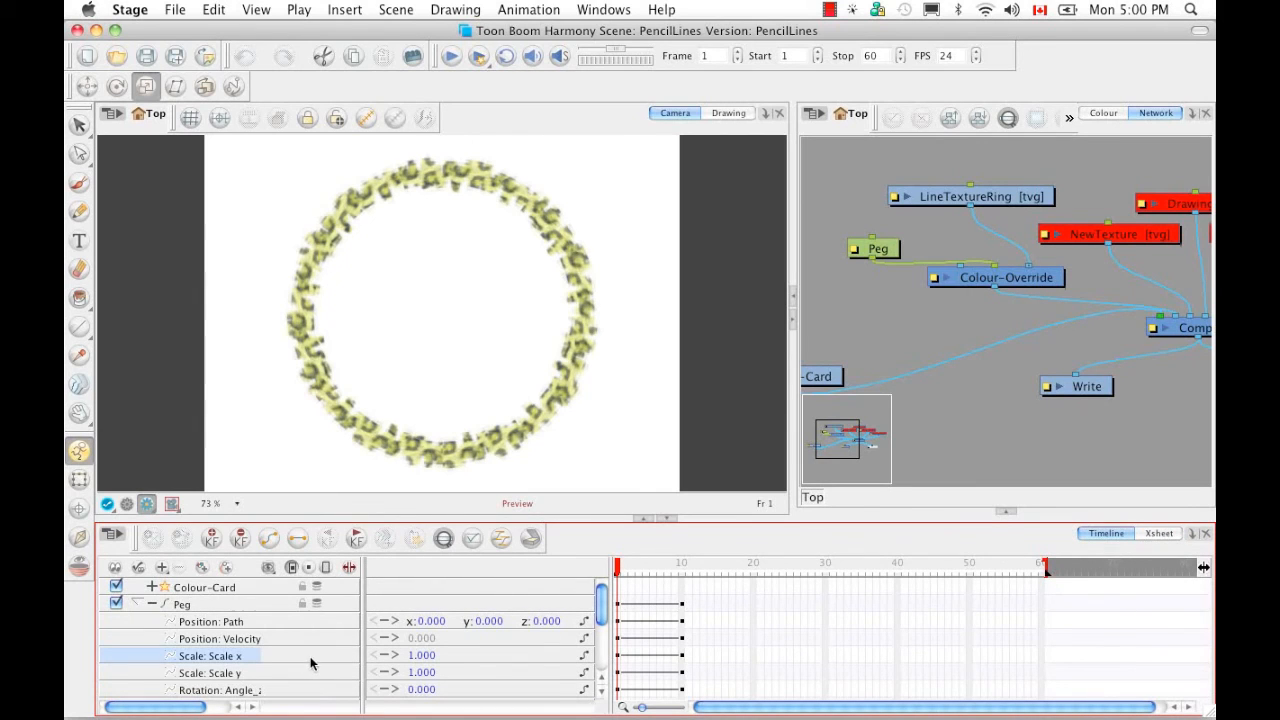
click(1156, 534)
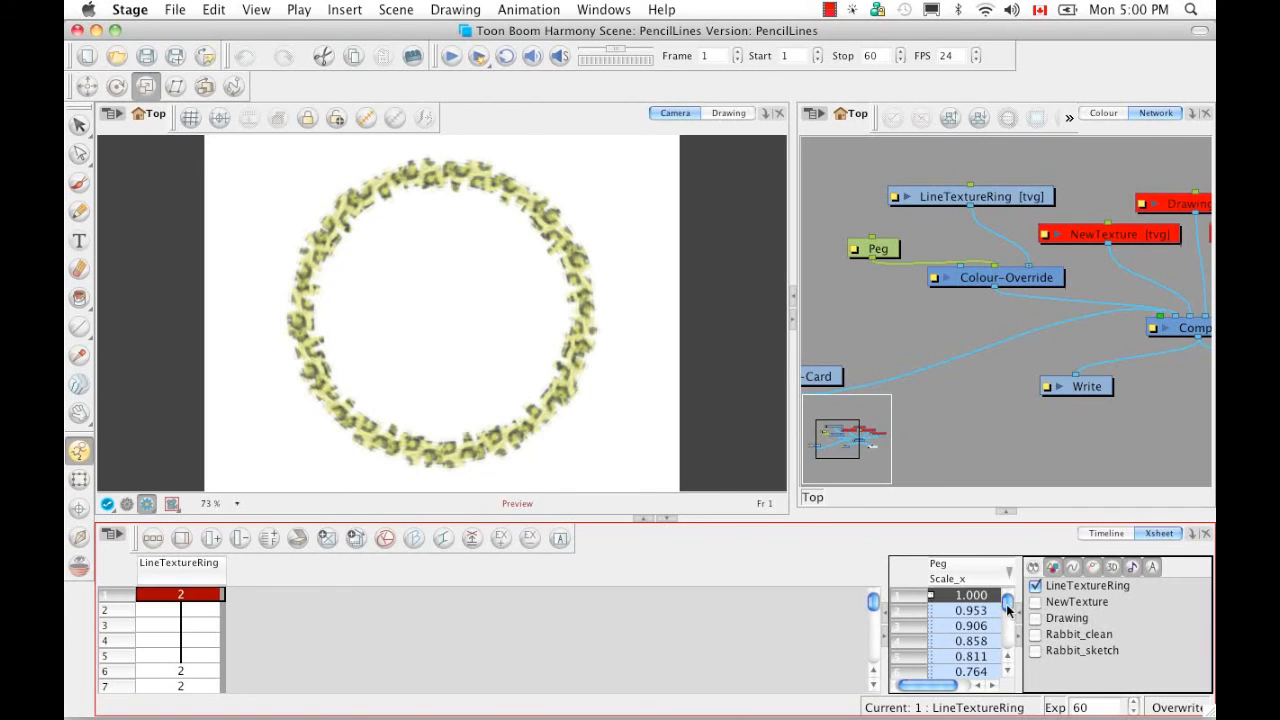
mouse_move(1008, 604)
mouse_down()
mouse_move(1007, 652)
mouse_move(1007, 602)
mouse_move(1007, 618)
mouse_up()
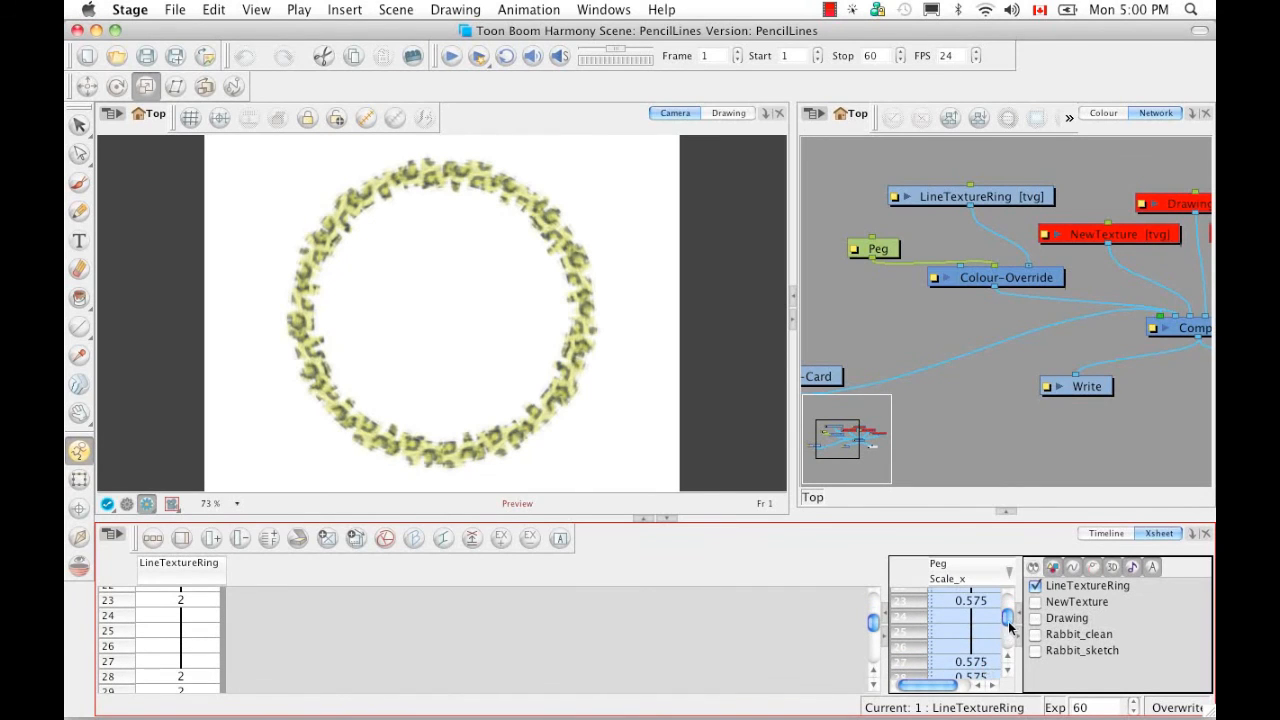
drag(1009, 622, 1012, 607)
Fill the Peg's Scale x cells randomly with a minimum of 0.575, a maximum of 1.0 and a hold of 1
right_click(980, 596)
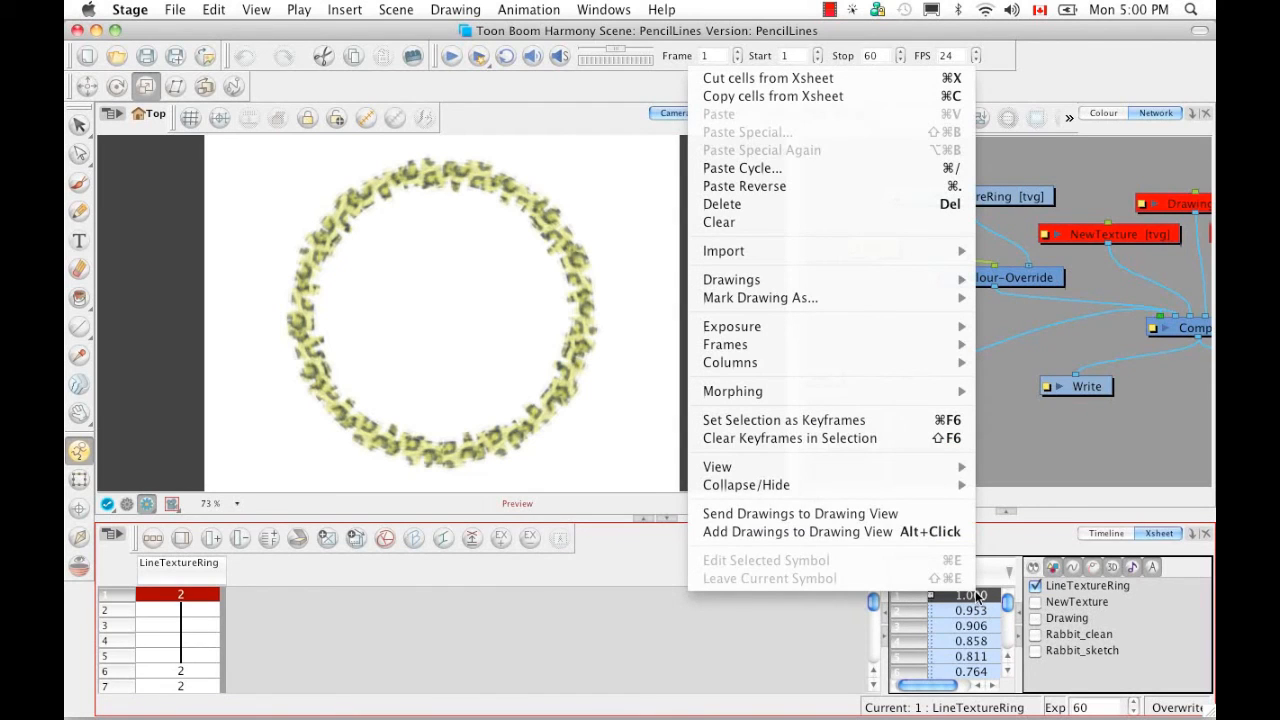
mouse_move(851, 330)
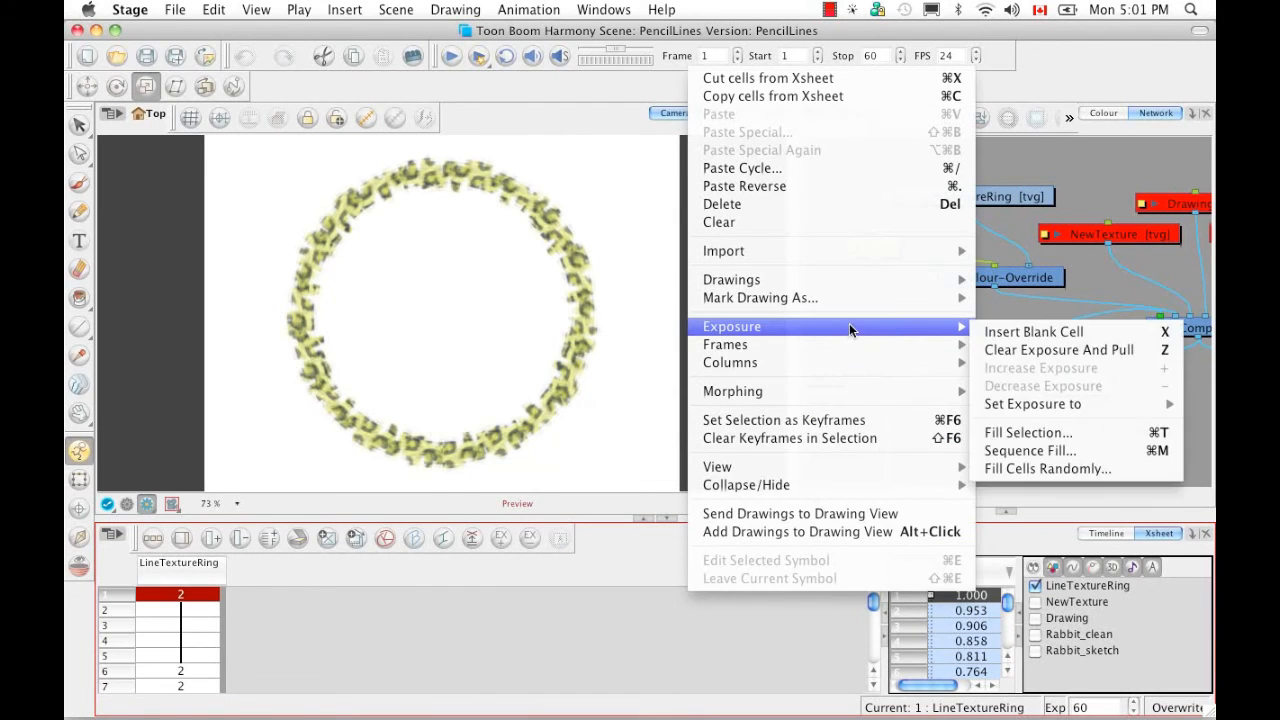
click(1083, 469)
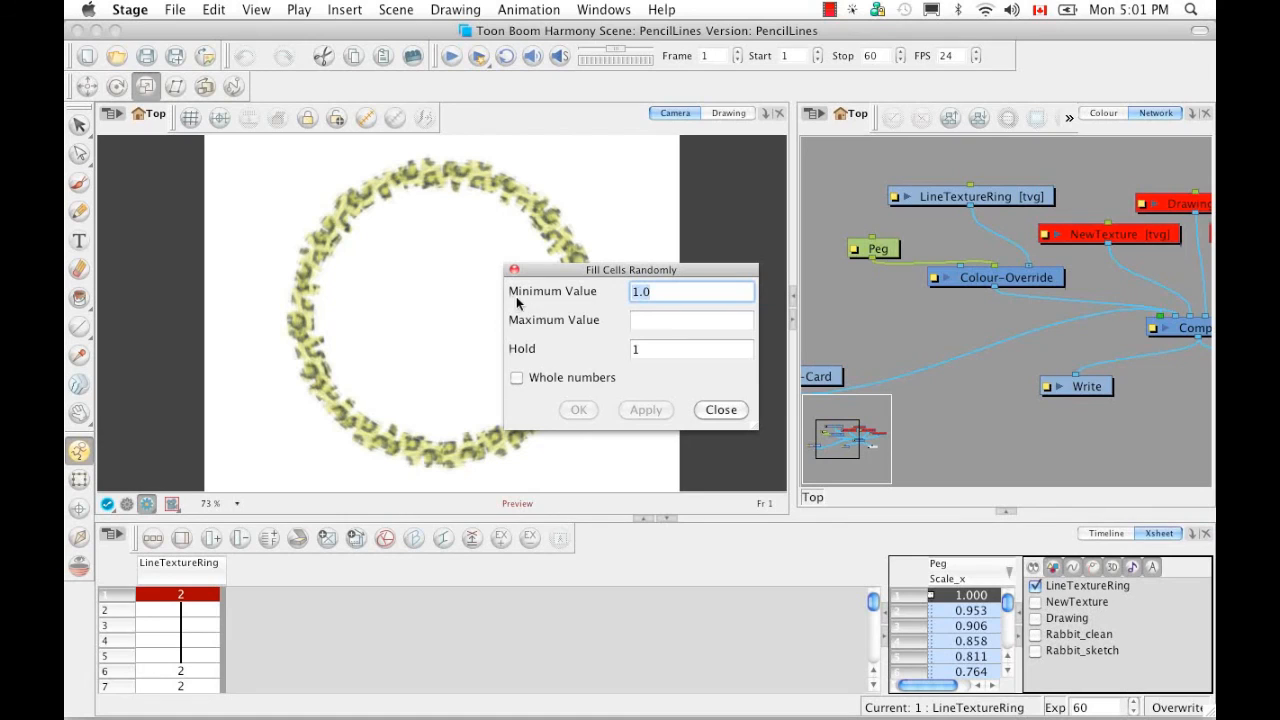
key(Tab)
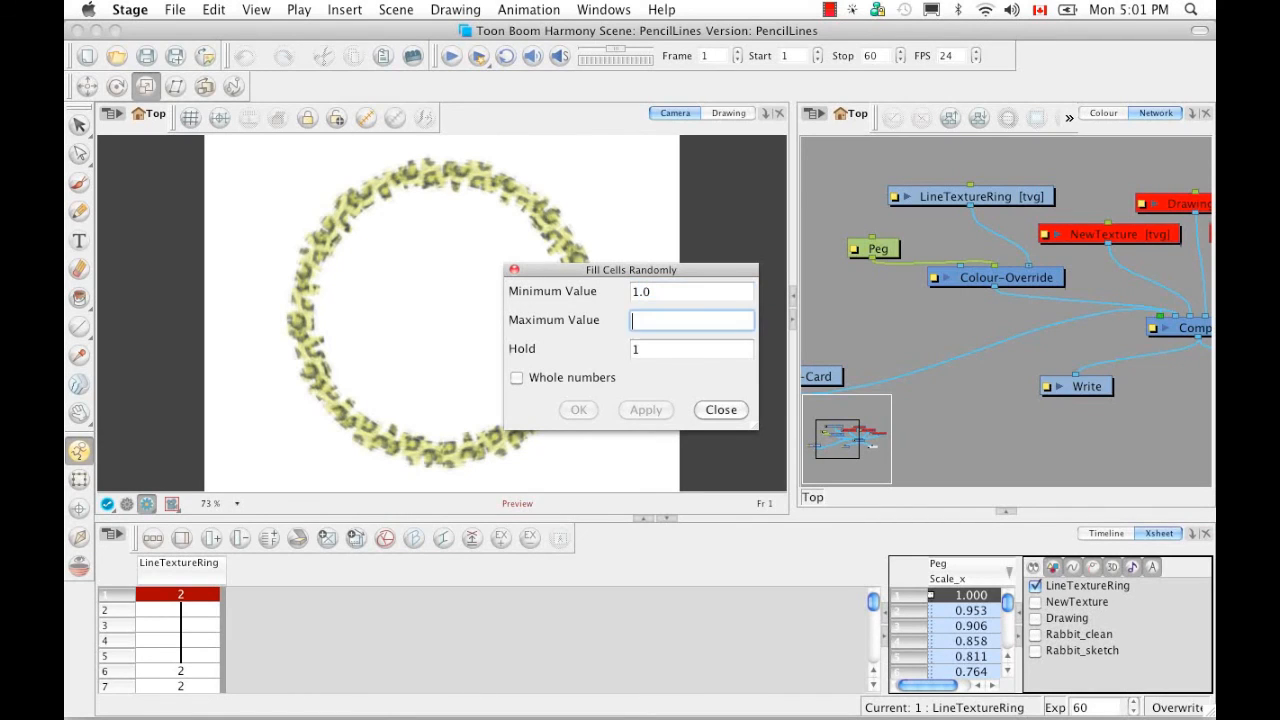
text(1.0)
key(shift+Tab)
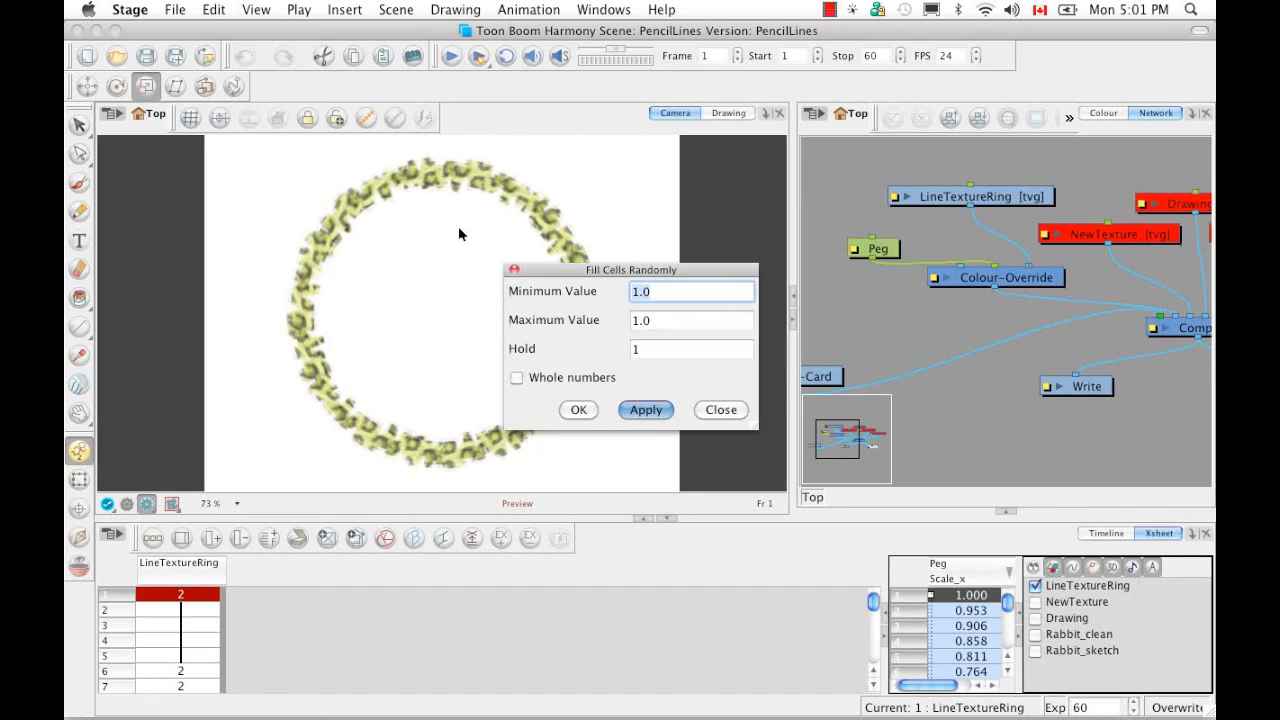
text(0.575)
click(645, 409)
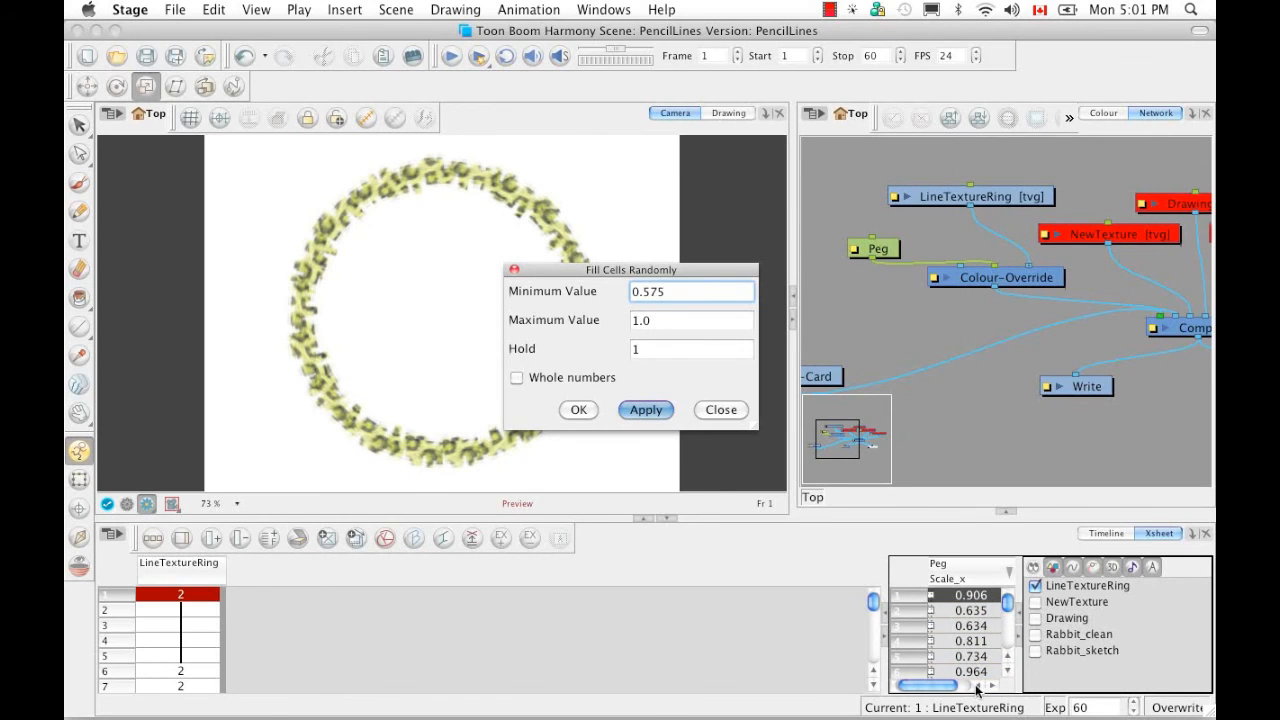
click(578, 411)
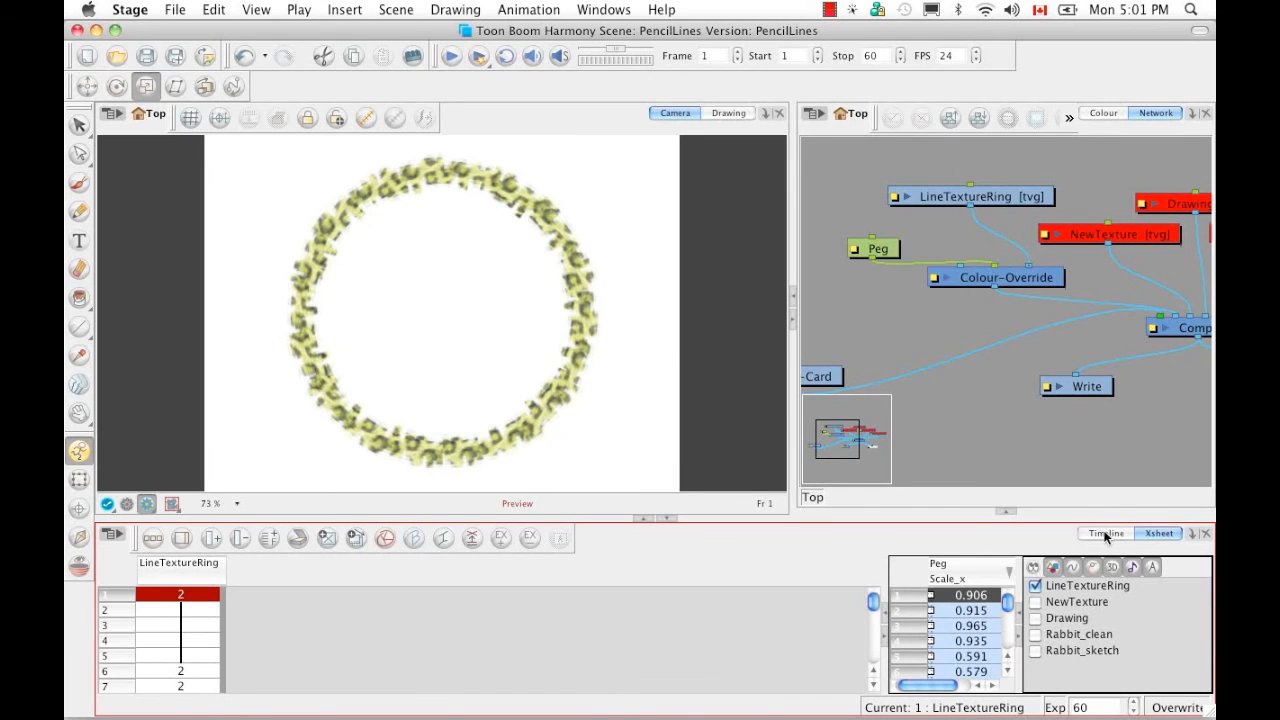
Select the Peg's Scale y function in the Timeline and display its column in the Xsheet
click(1106, 534)
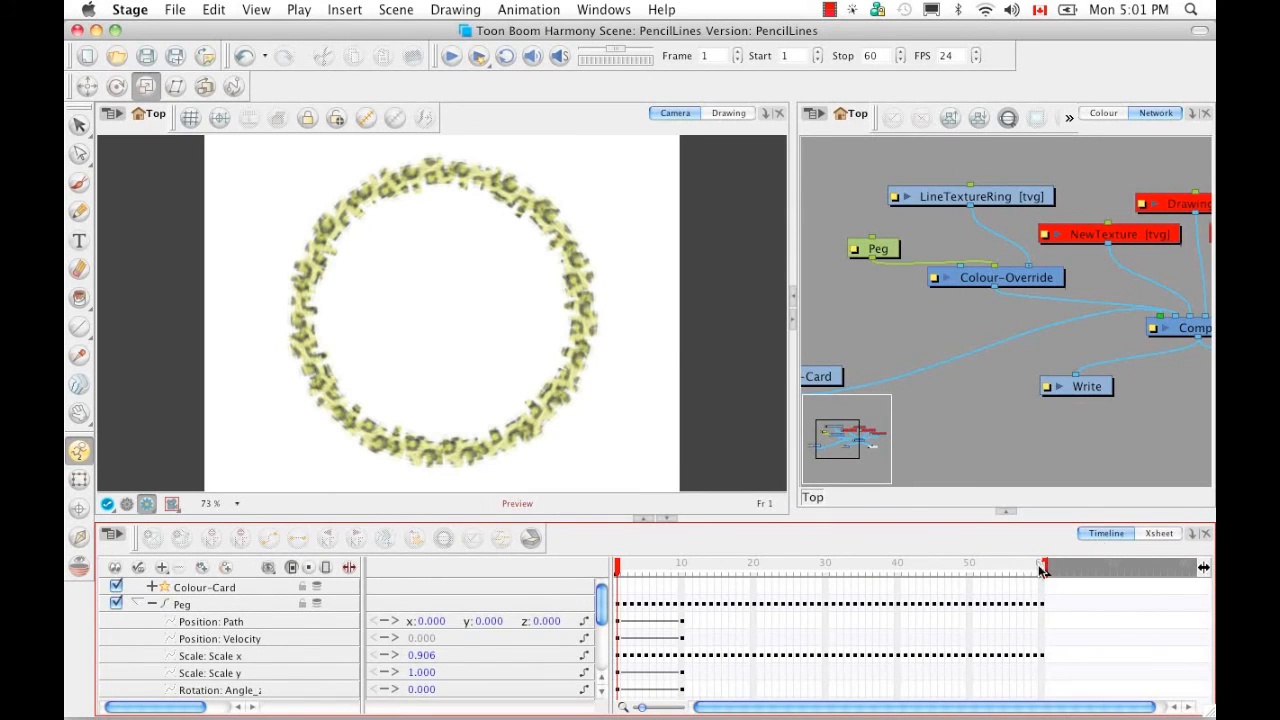
click(217, 675)
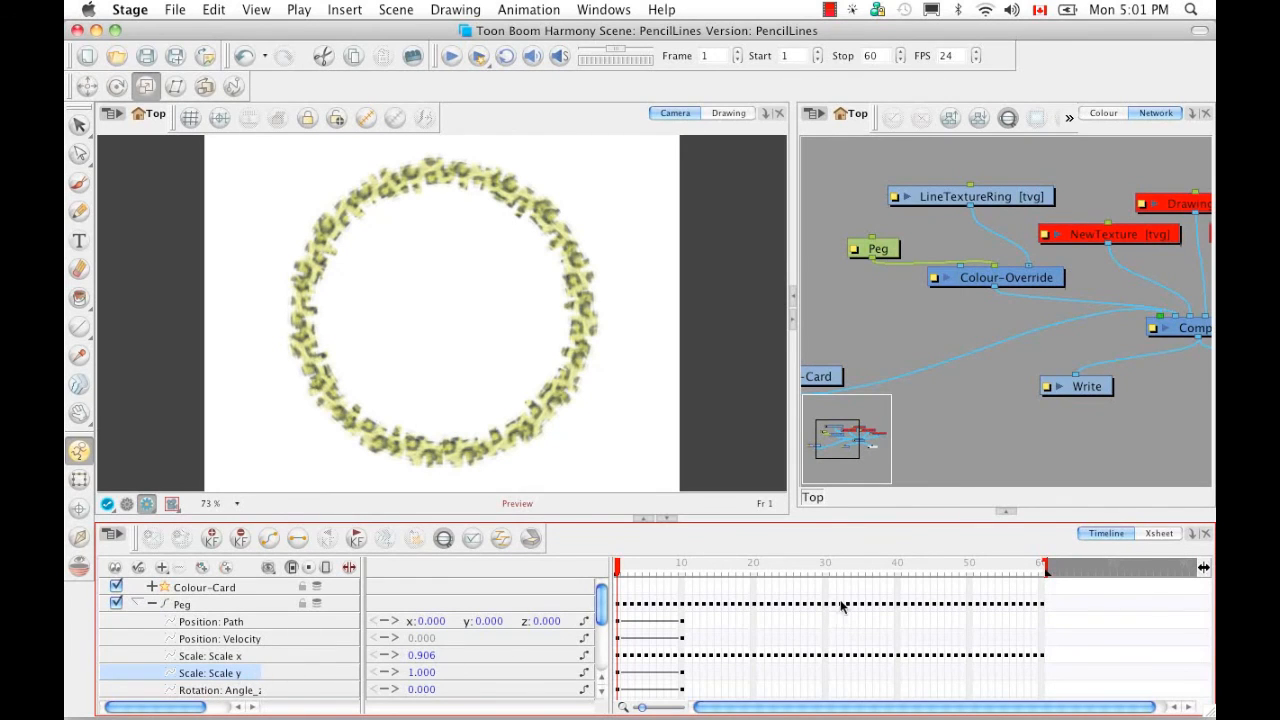
click(1153, 533)
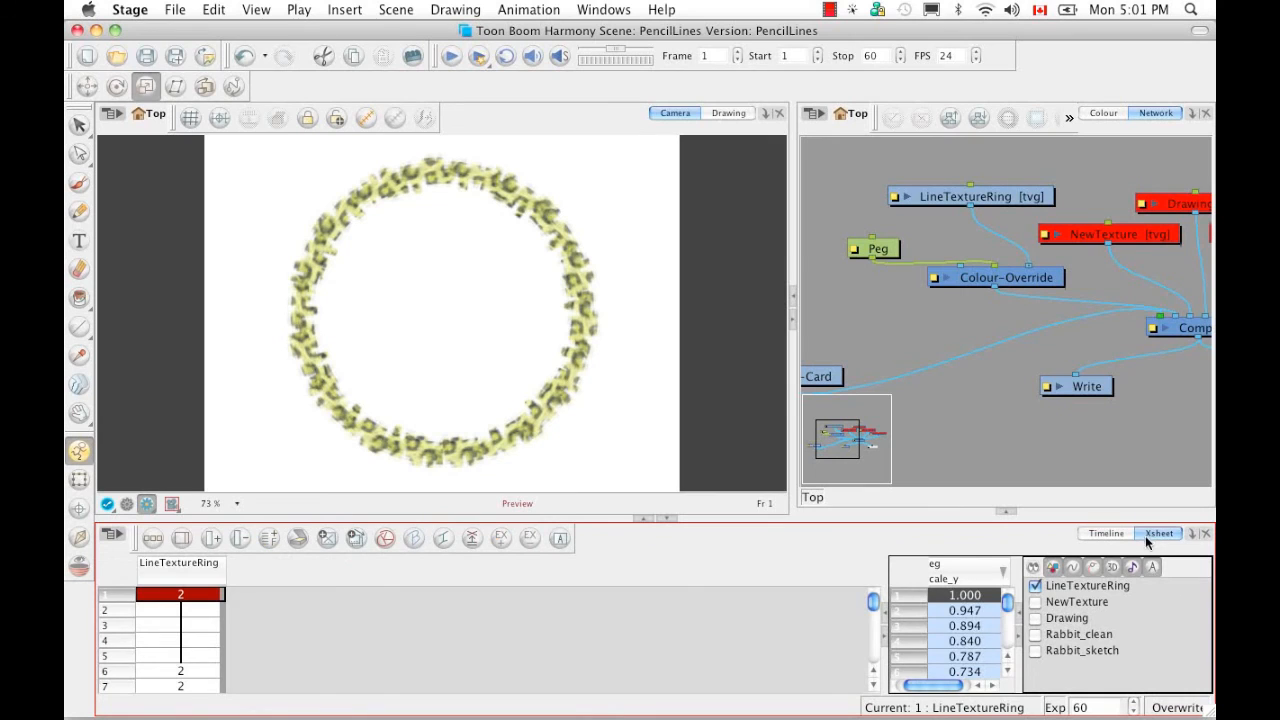
mouse_move(1007, 604)
mouse_down()
mouse_move(1006, 648)
mouse_move(1008, 596)
mouse_up()
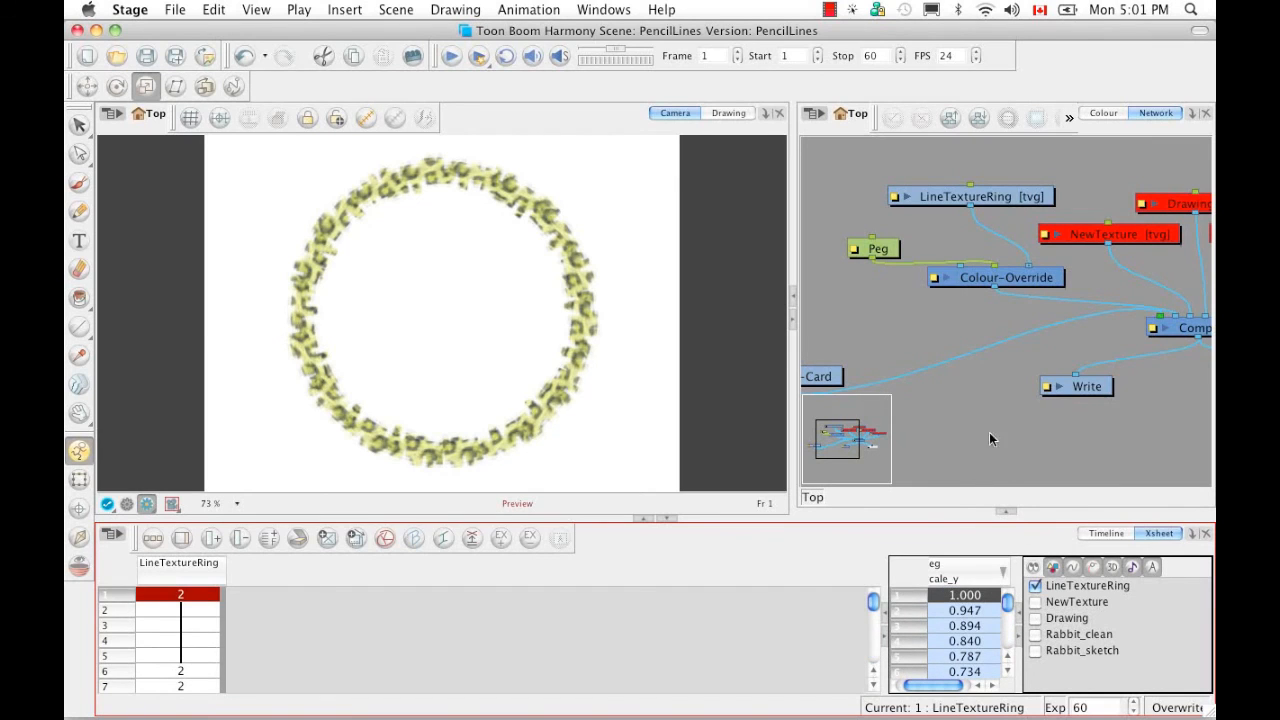
Fill the Peg's Scale y cells randomly with a minimum of 0.521, a maximum of 1.0 and a hold of 1
right_click(956, 597)
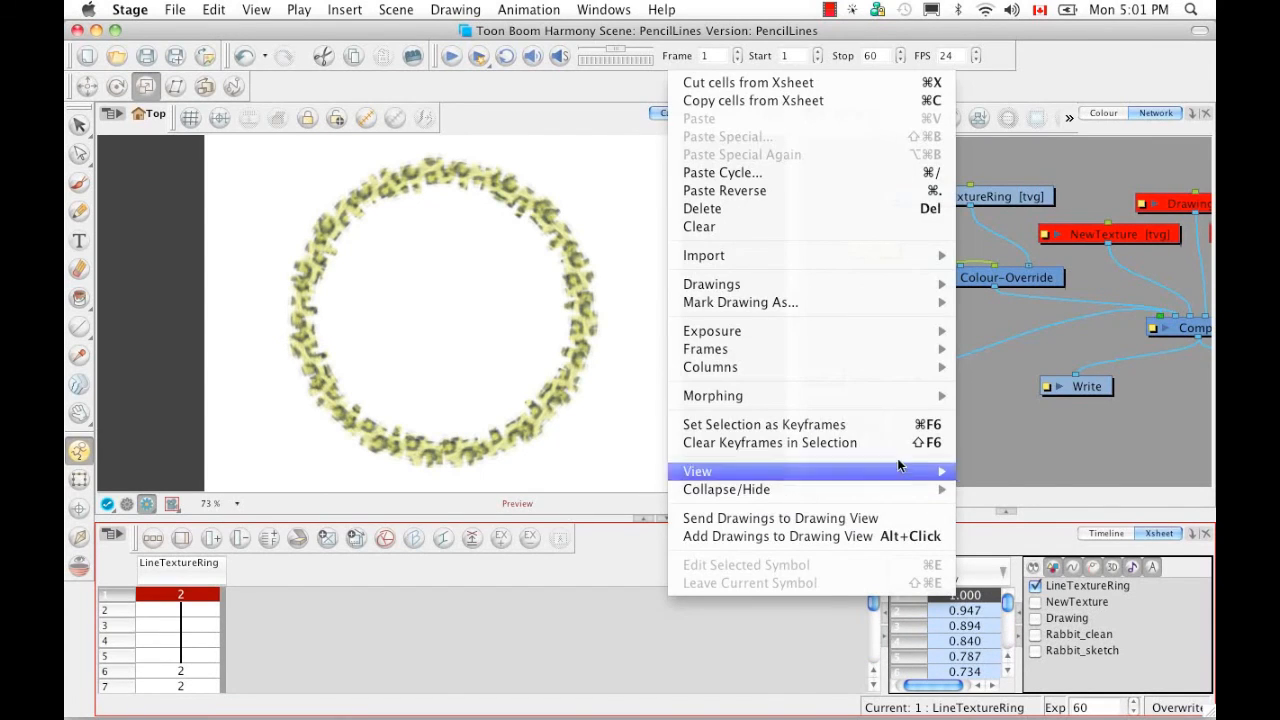
mouse_move(871, 334)
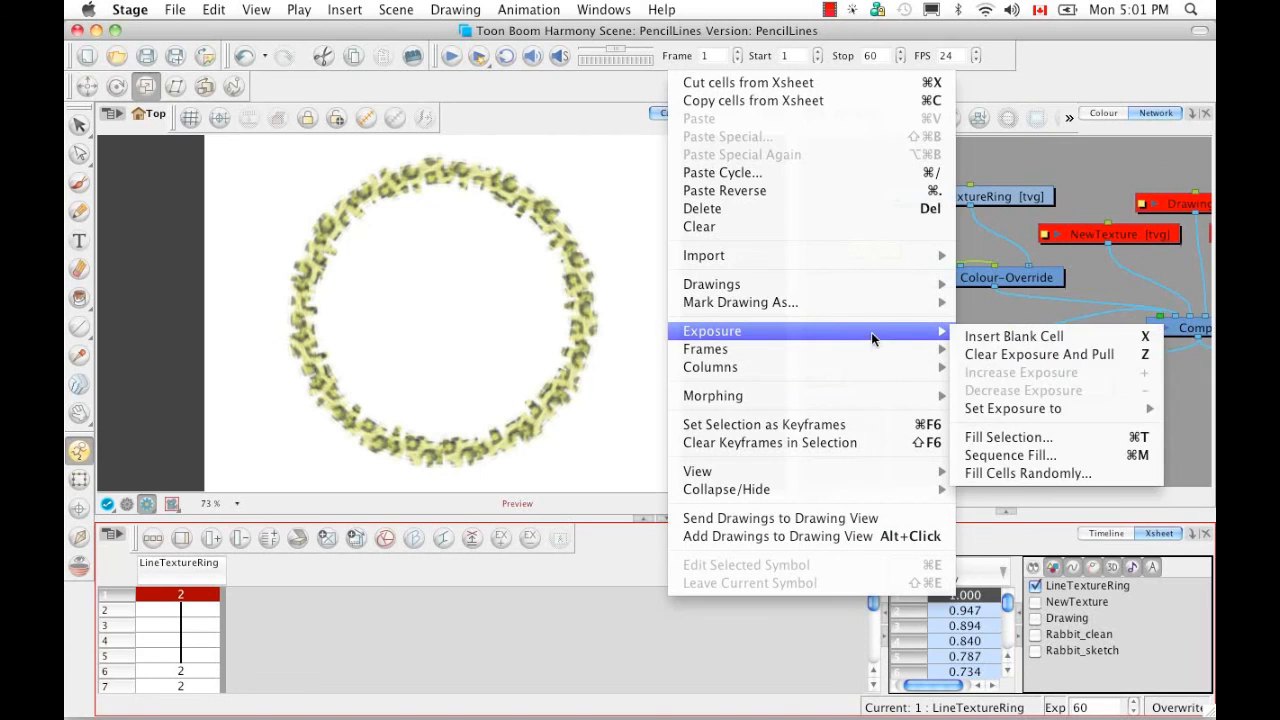
click(1028, 473)
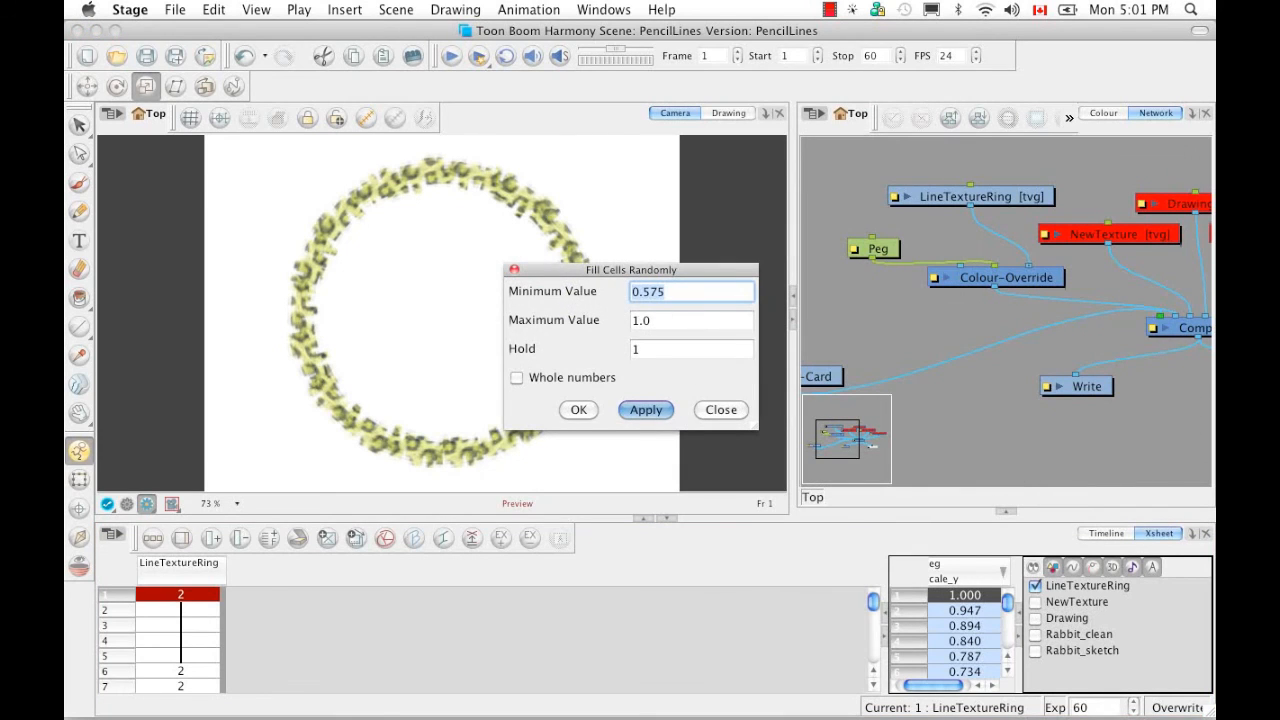
drag(666, 293, 650, 293)
text(21)
click(656, 411)
click(713, 410)
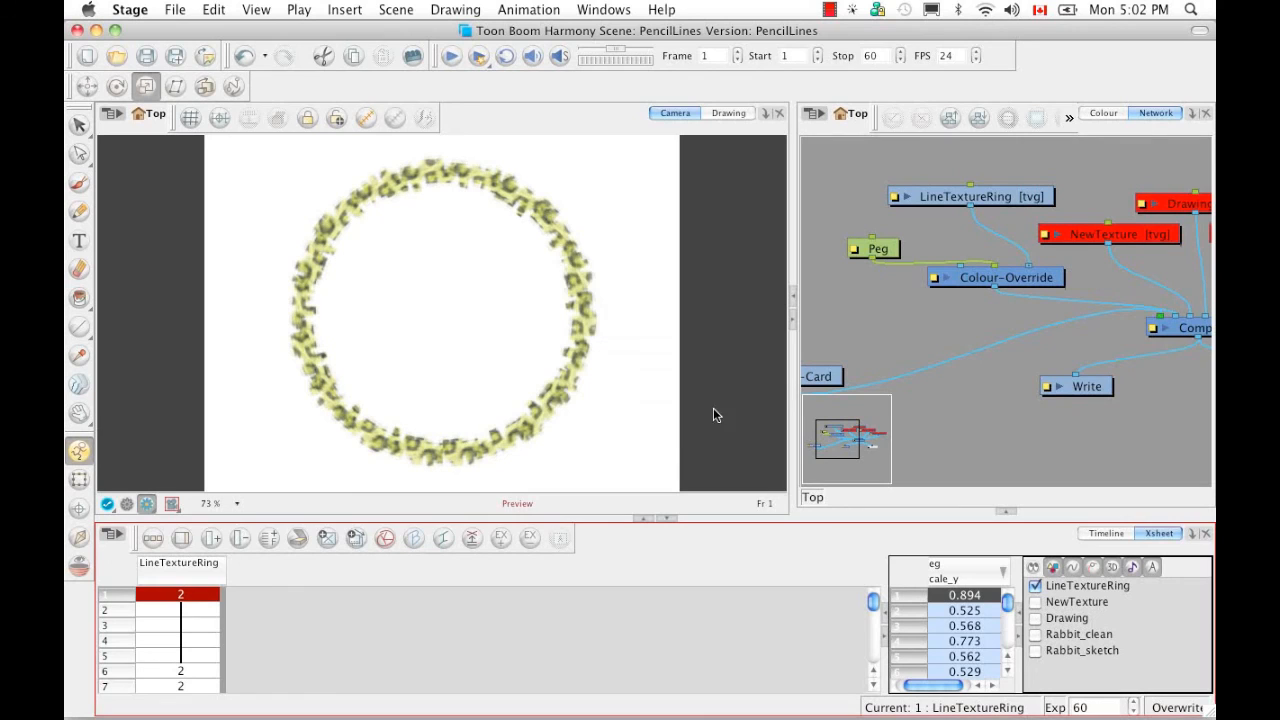
Render the scene again, including the already rendered frames, and play back the ring's texture animation before closing the playback window
click(481, 57)
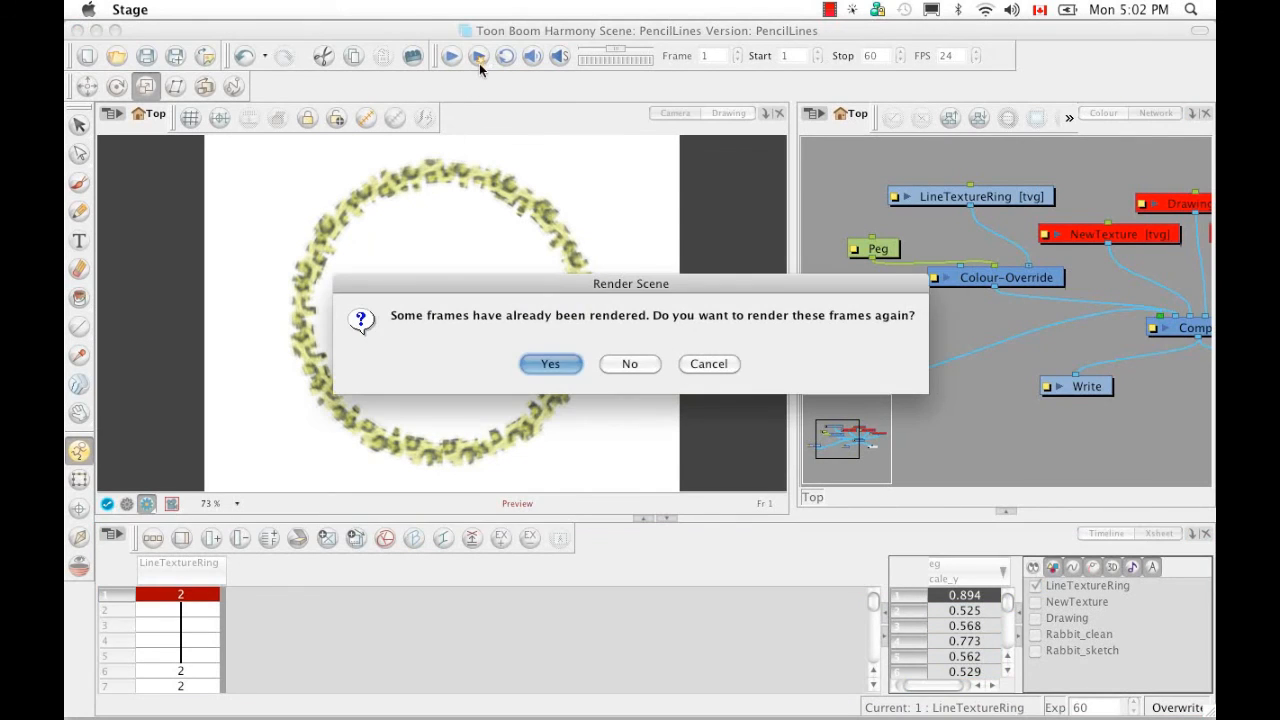
click(549, 365)
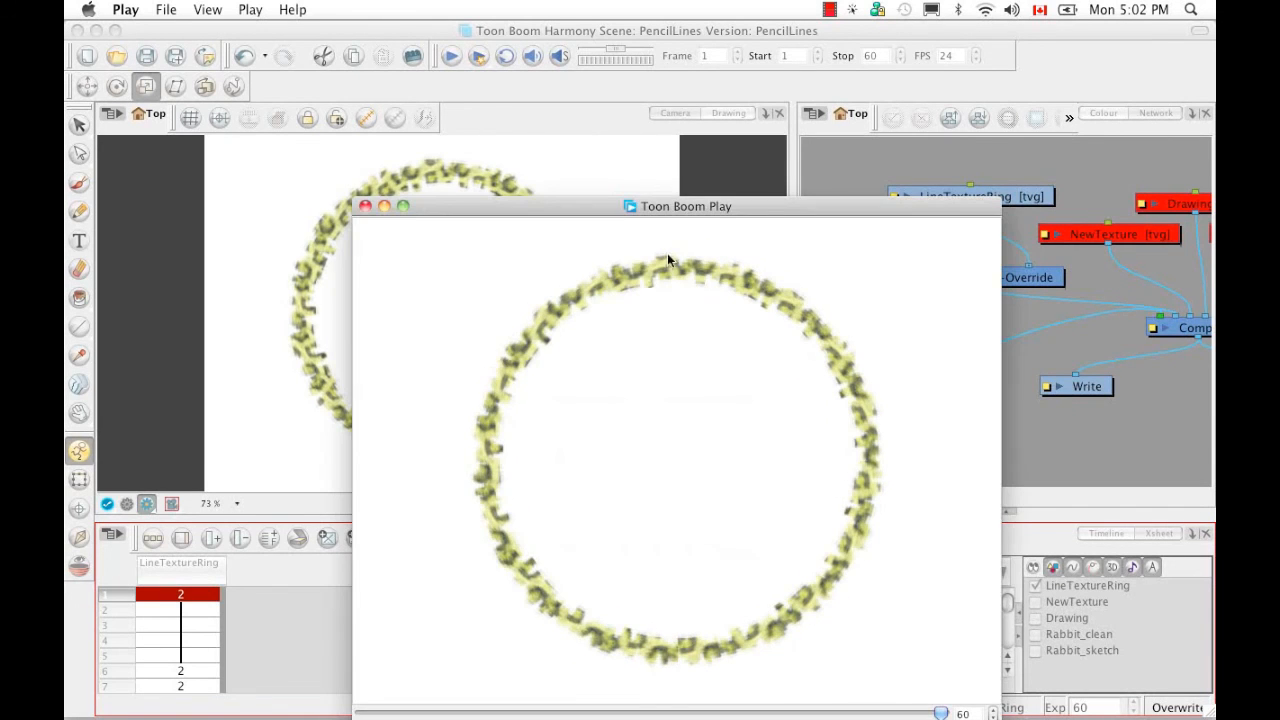
drag(684, 205, 624, 50)
click(388, 583)
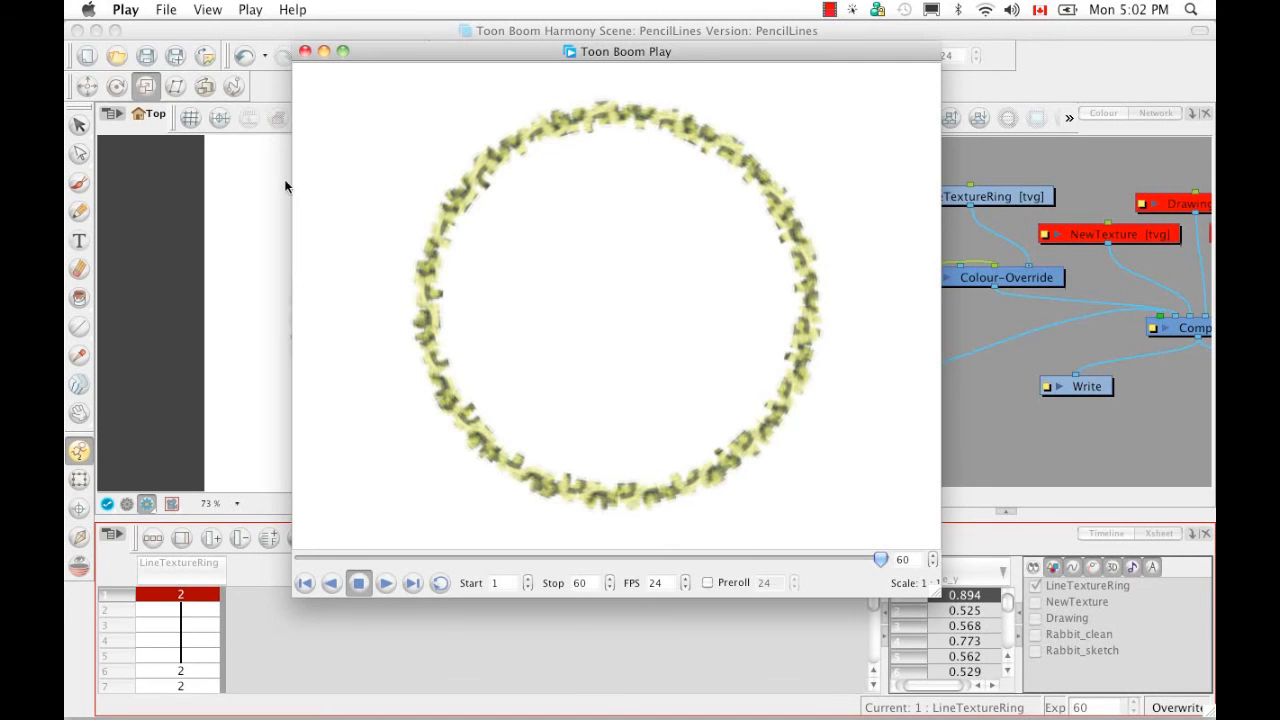
click(305, 51)
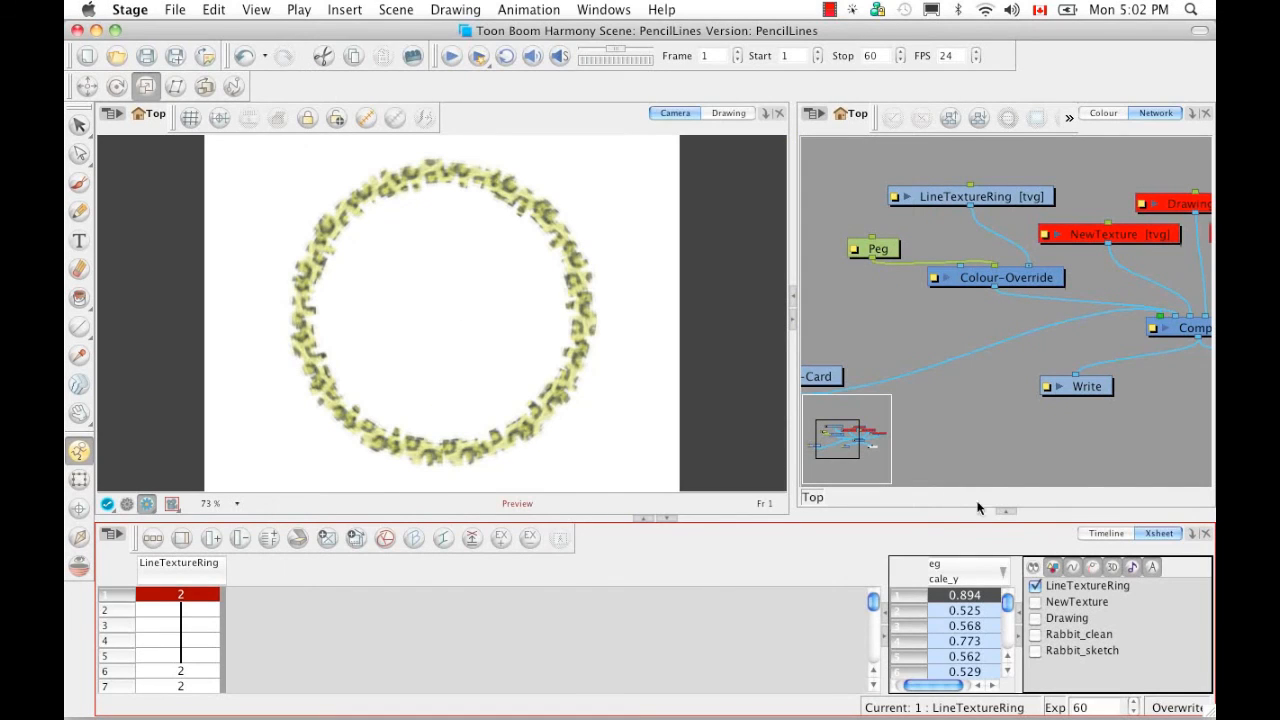
Return to the Timeline and hide the layer parameter values to give the frames more room
click(1107, 533)
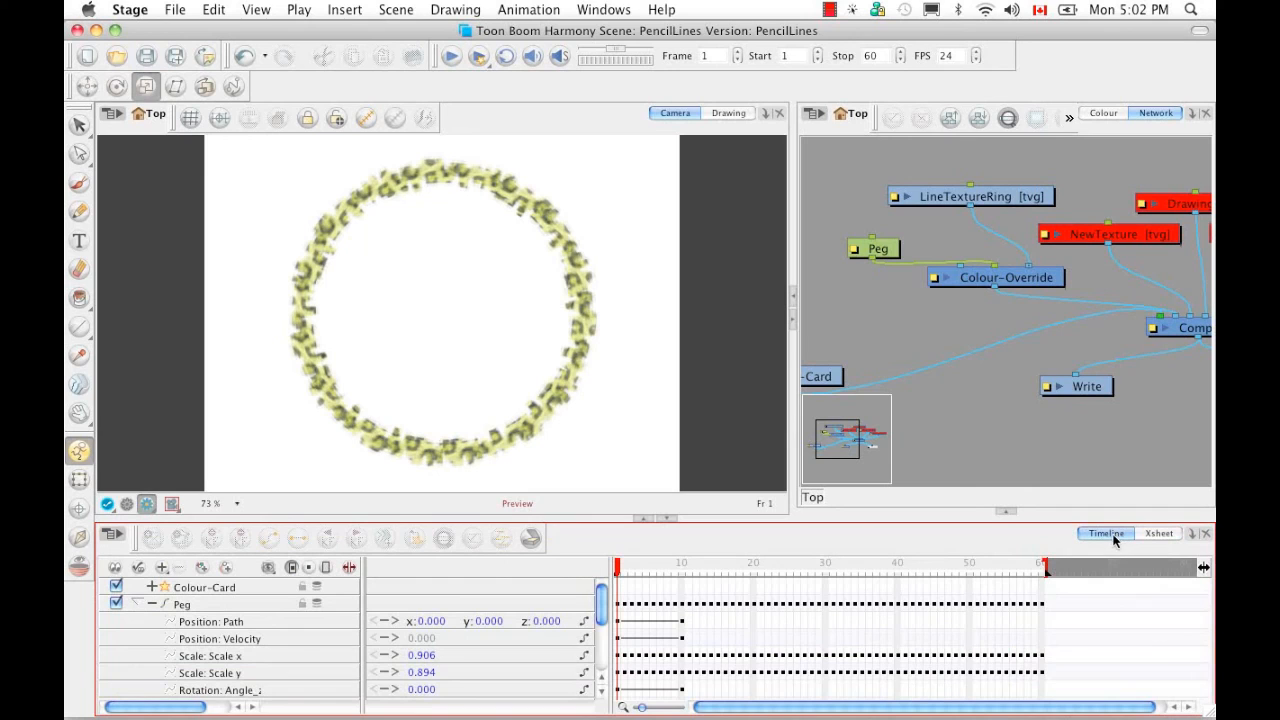
drag(362, 585, 358, 575)
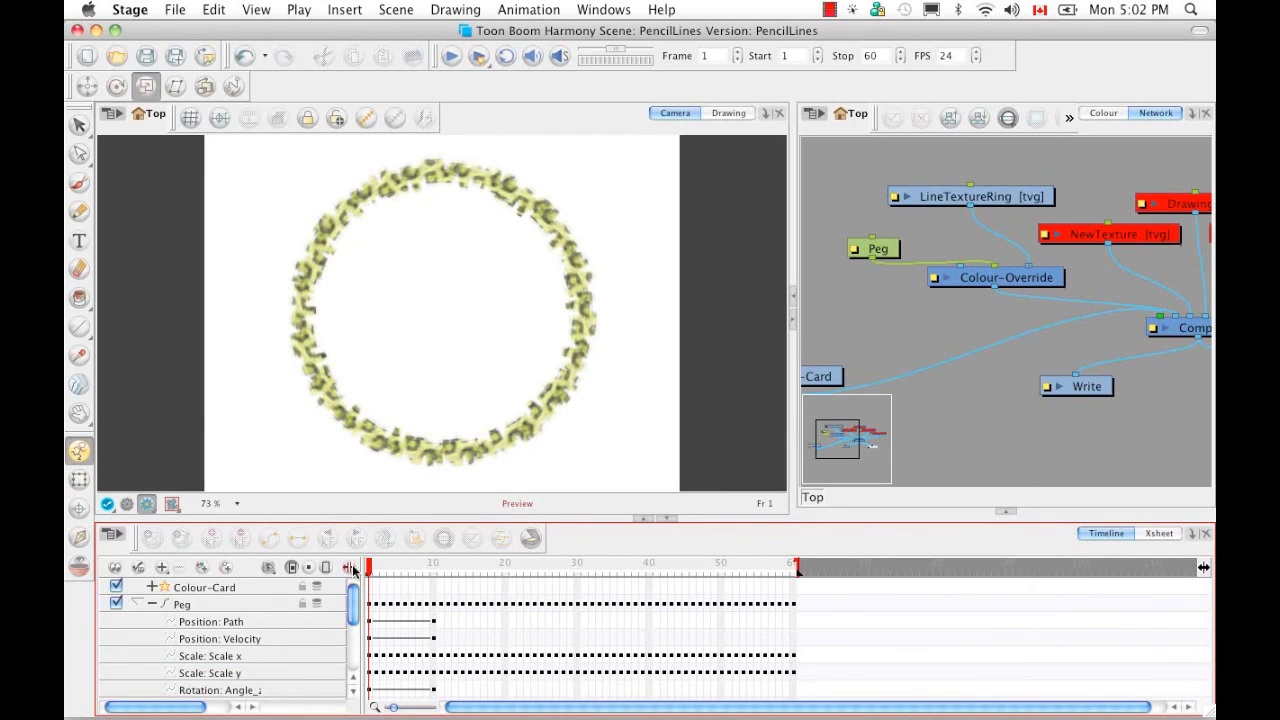